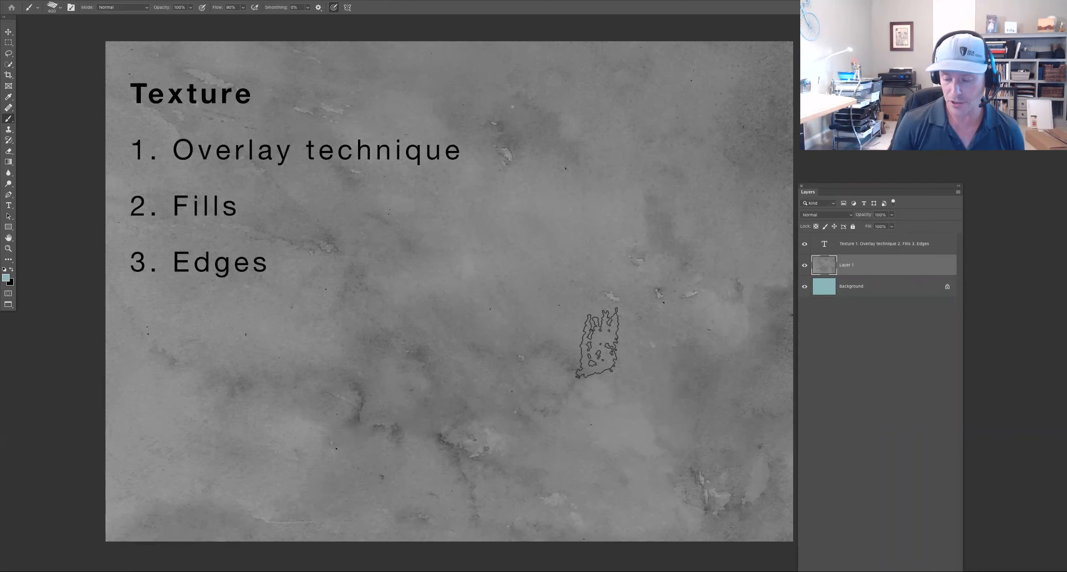
Set the gray texture layer's blend mode to Overlay
left_click(828, 215)
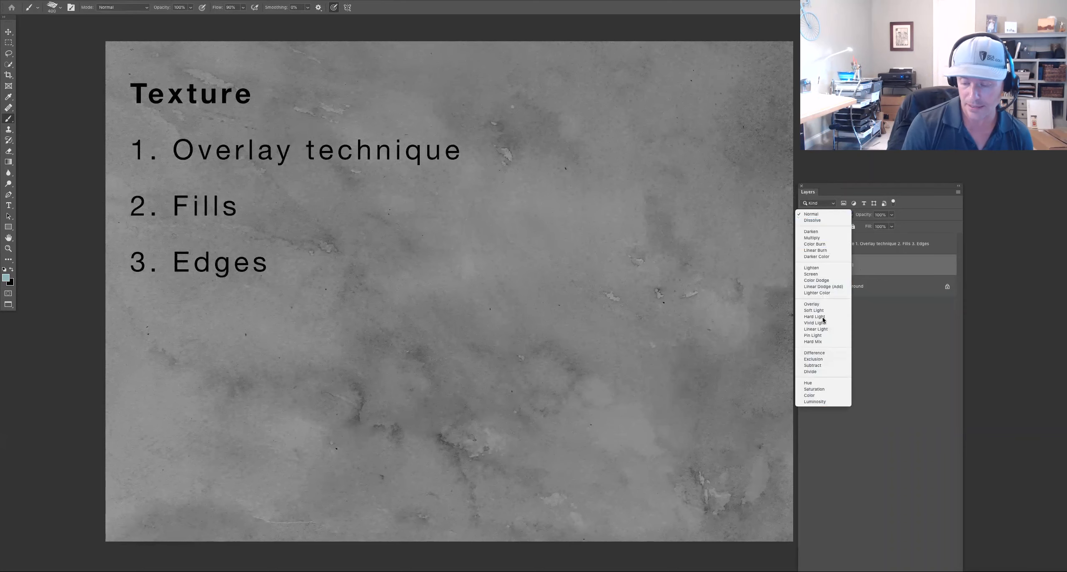
left_click(820, 303)
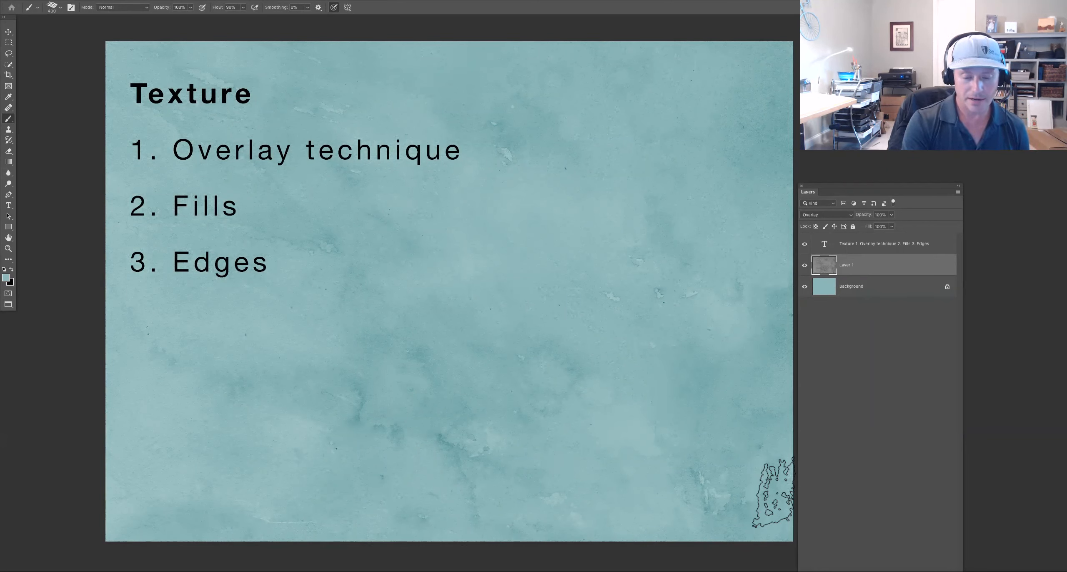
Select the bottom quarter of the canvas with a full-width rectangular marquee and set the foreground color to 528b88
key("m")
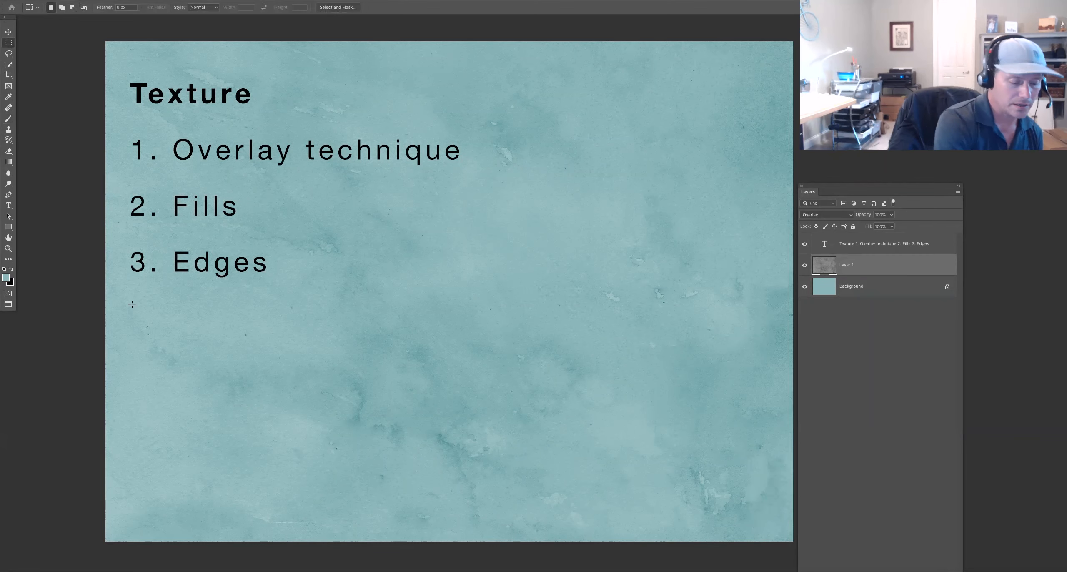
left_click_drag(92, 410, 812, 557)
left_click(5, 278)
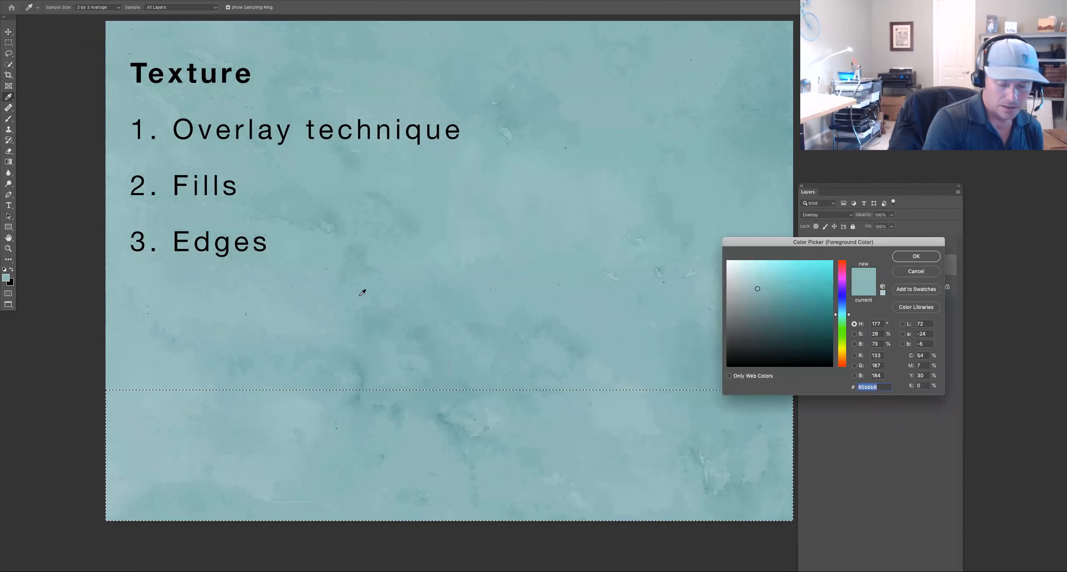
left_click(771, 308)
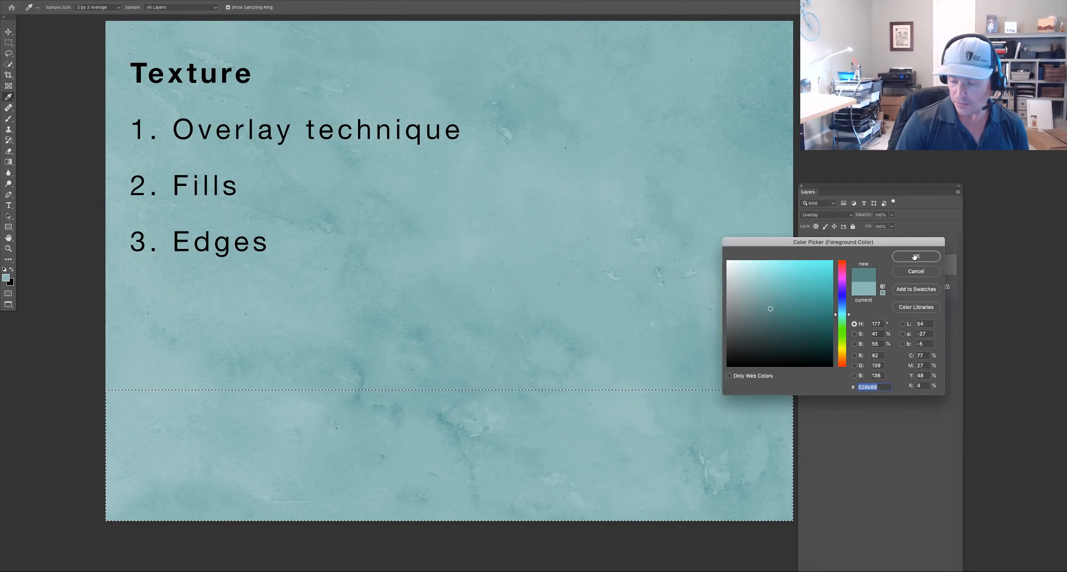
left_click(915, 256)
Fill the selected bottom strip on the Background layer with the dark teal foreground color and deselect
key("alt+BackSpace")
key("ctrl+z")
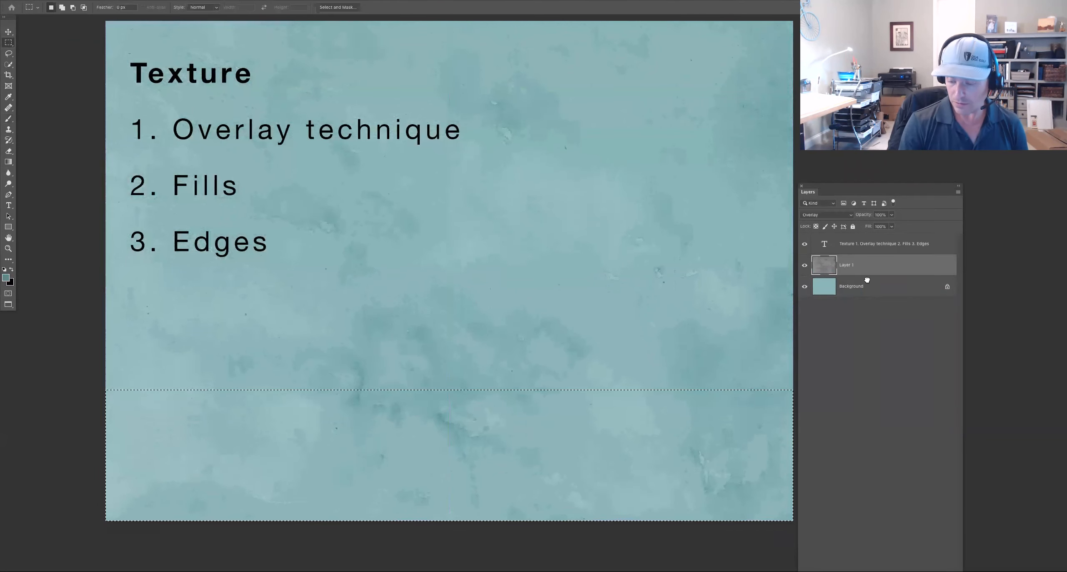
left_click(869, 285)
key("alt+BackSpace")
key("ctrl+d")
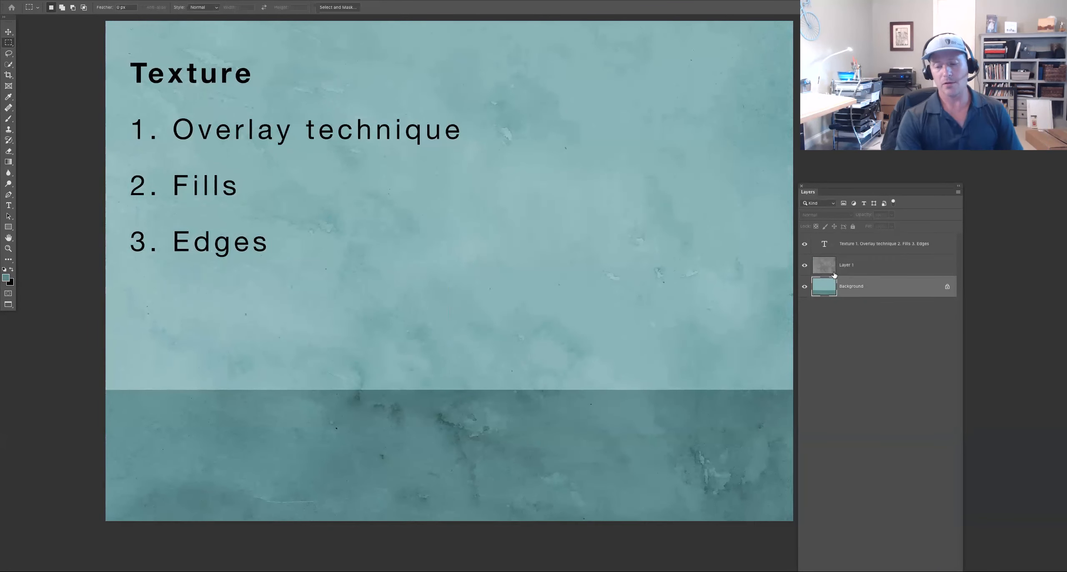
Slide the texture layer to the canvas's right part and outline a flat and a textured area with marquees for comparison
left_click(854, 265)
left_click_drag(602, 336, 772, 352)
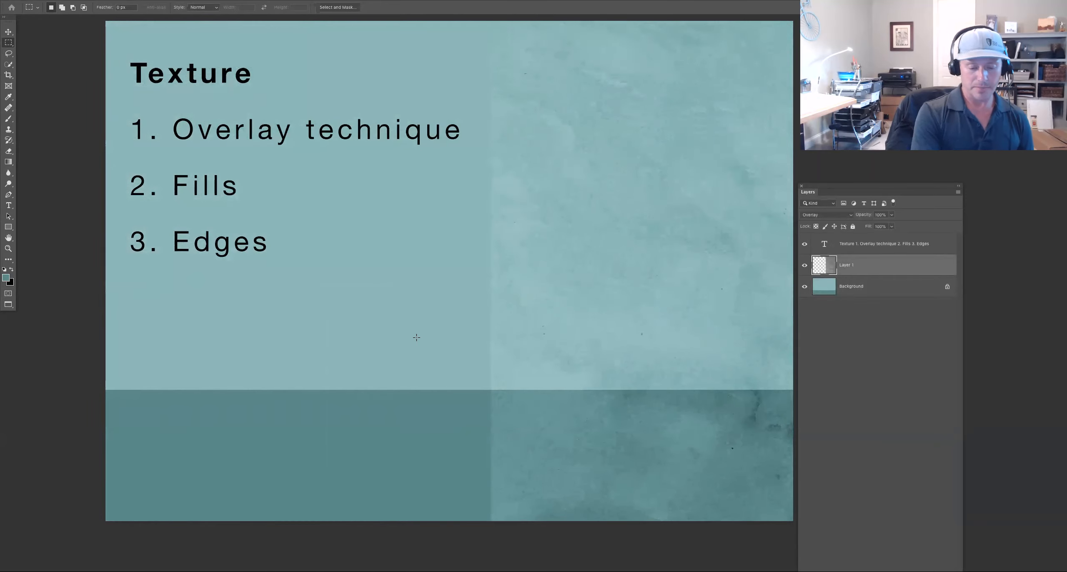
left_click_drag(287, 326, 456, 462)
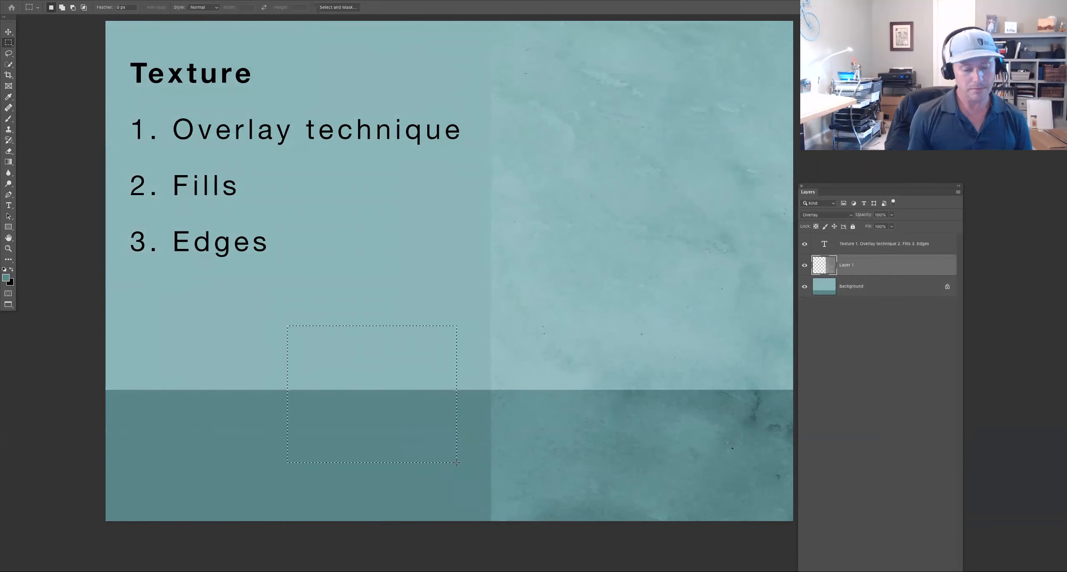
mouse_move(558, 248)
left_mouse_down()
mouse_move(614, 372)
mouse_move(690, 473)
left_mouse_up()
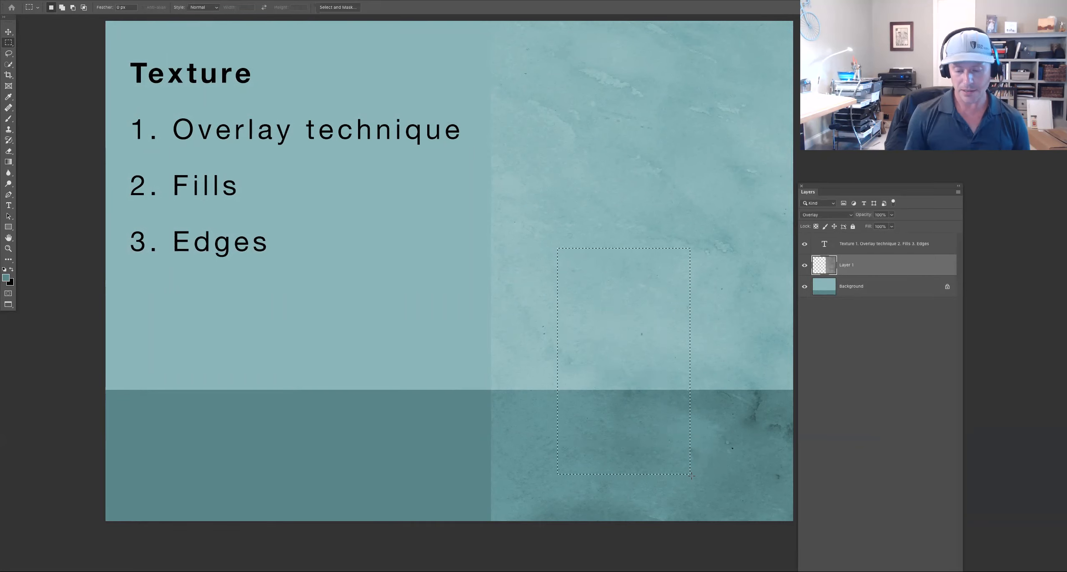
key("ctrl+z")
key("ctrl+z")
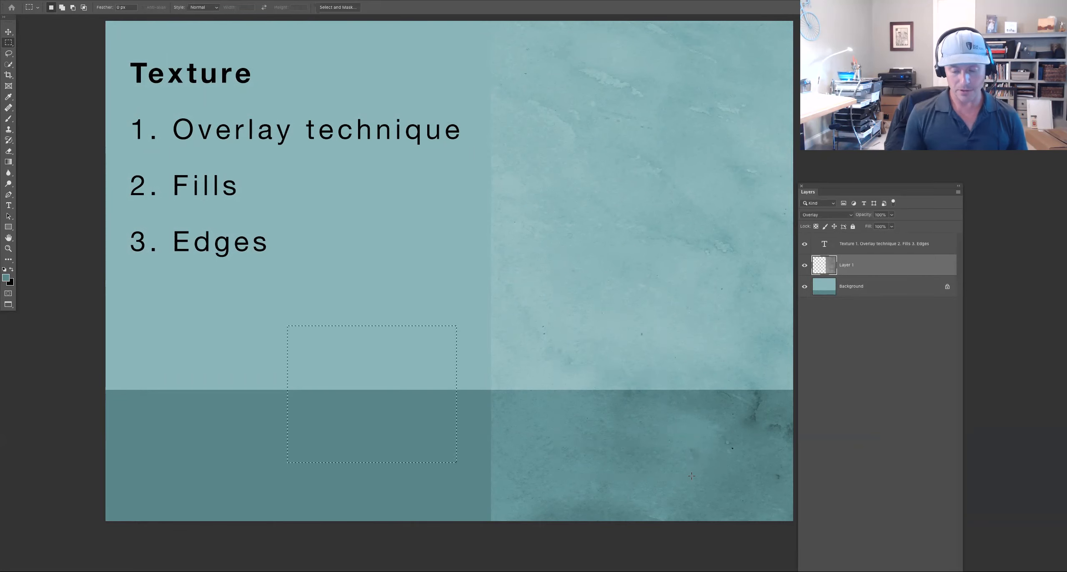
key("ctrl+d")
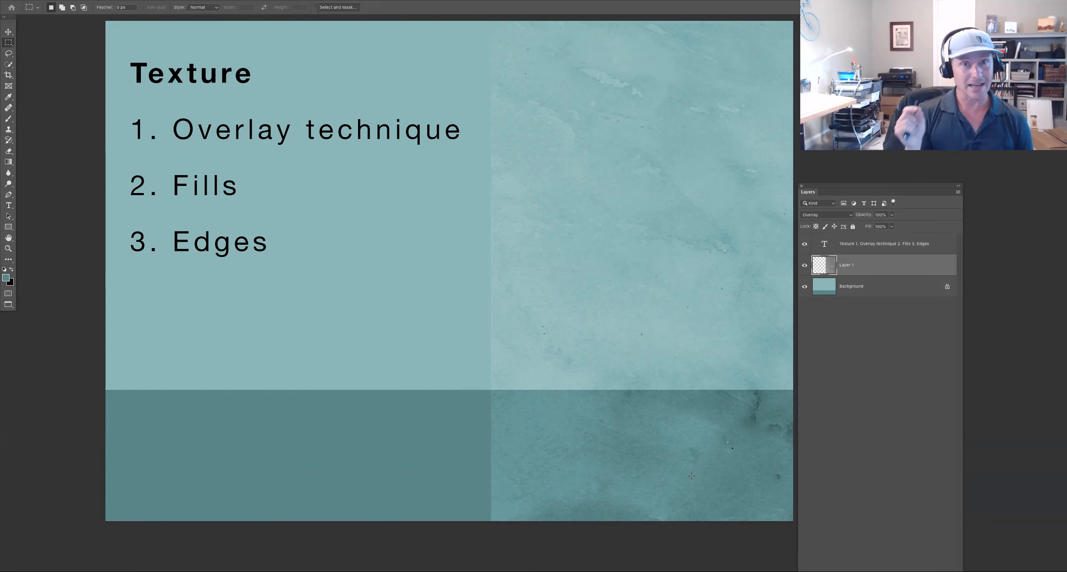
Undo the texture layer's shift so it covers the whole canvas again
key("super+z")
key("super+d")
left_click(838, 307)
key("super+z")
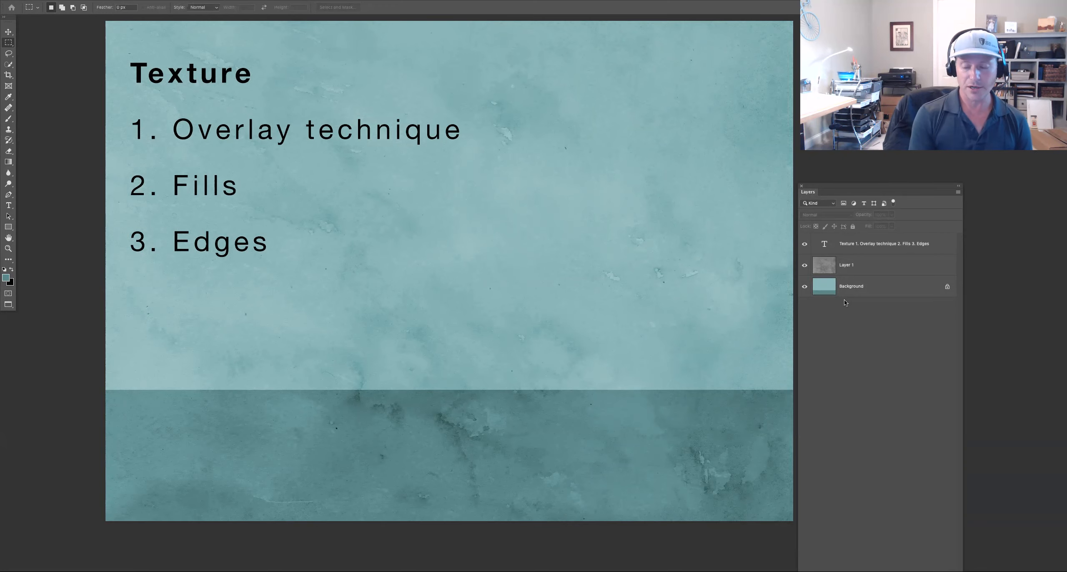
Examine the texture detail up close where it crosses the border between the light and dark teal areas
key("super+plus")
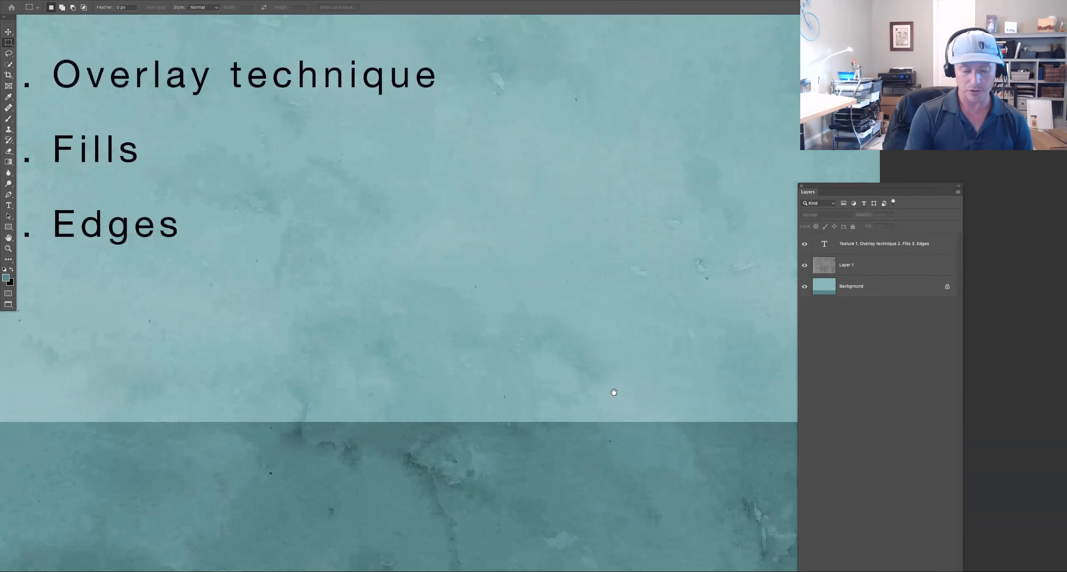
left_click_drag(617, 403, 697, 312)
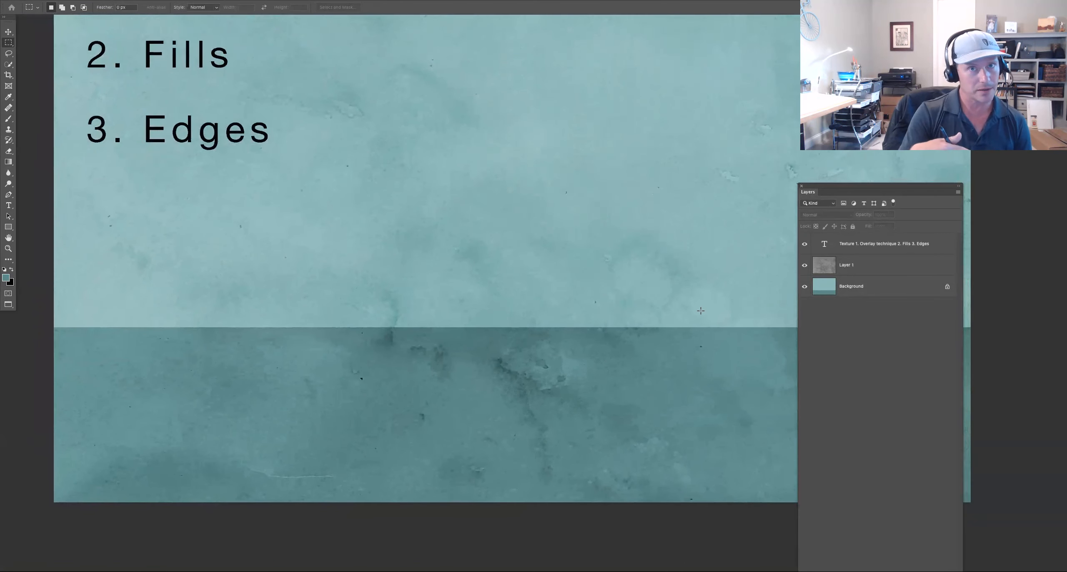
left_click_drag(314, 268, 448, 376)
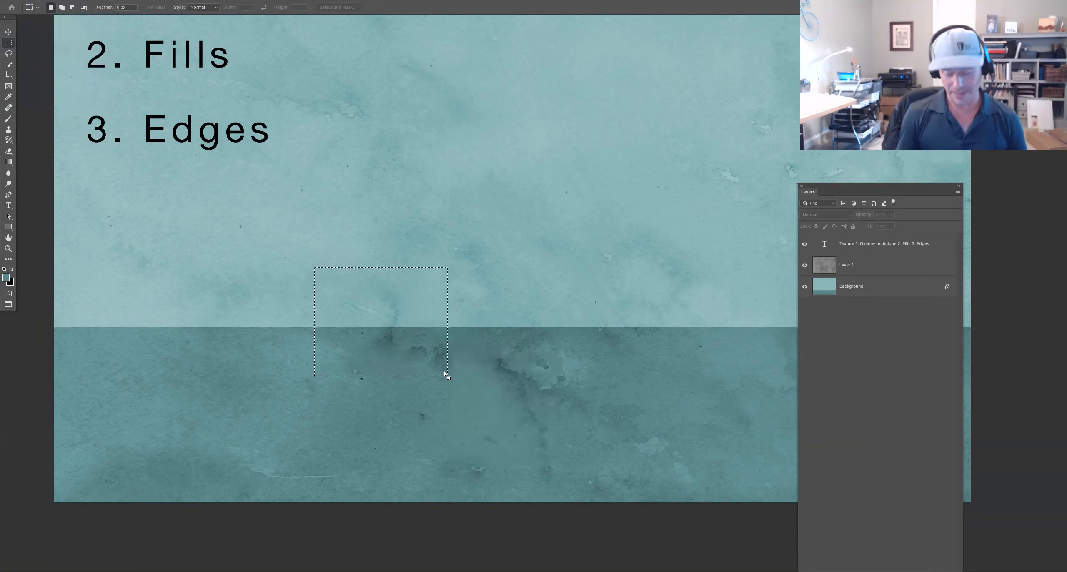
key("super+plus")
left_click_drag(443, 369, 522, 347)
left_click_drag(699, 368, 742, 362)
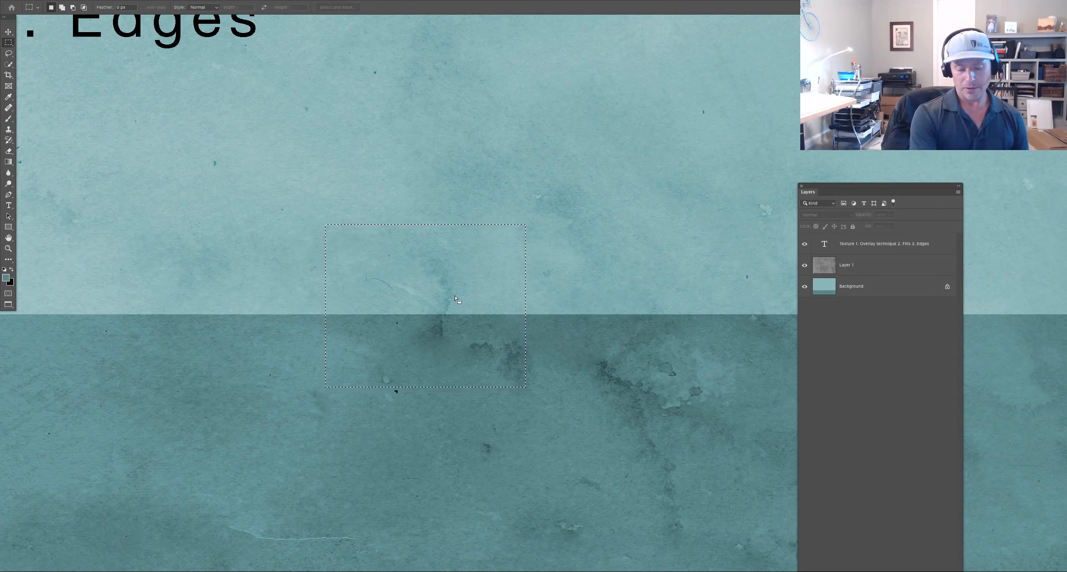
left_click(544, 290)
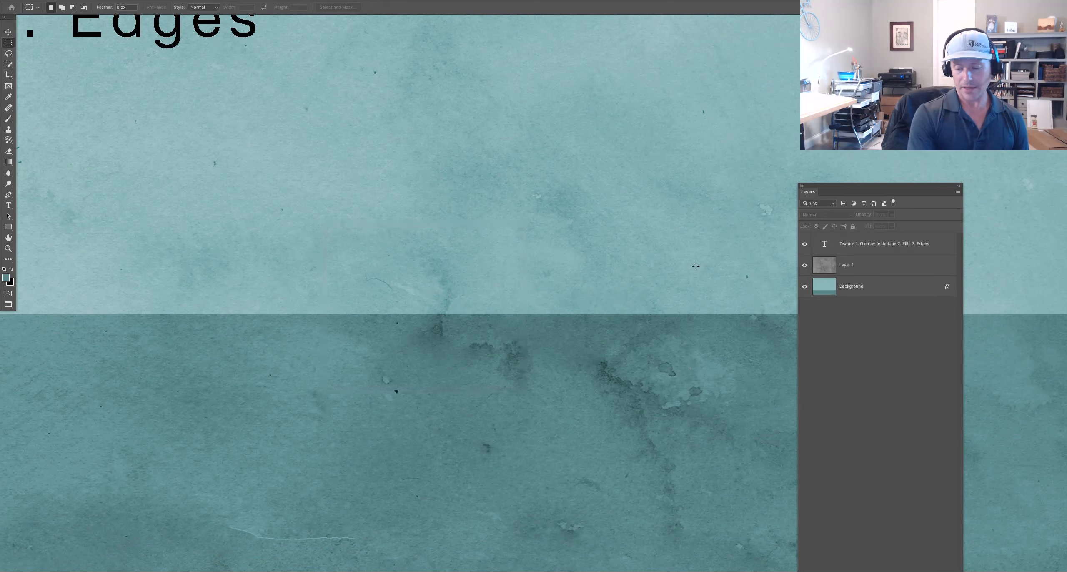
Nudge the texture layer slightly to the right over the two teal areas
left_click(857, 267)
mouse_move(597, 352)
left_mouse_down()
mouse_move(618, 340)
mouse_move(605, 365)
mouse_move(608, 351)
left_mouse_up()
left_click_drag(584, 316, 579, 329)
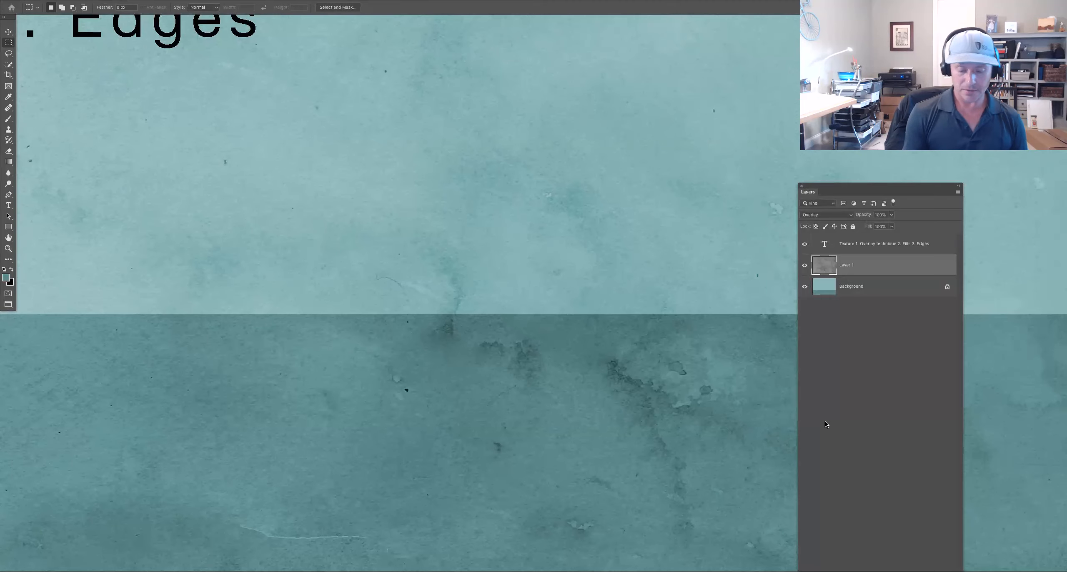
key("ctrl+minus")
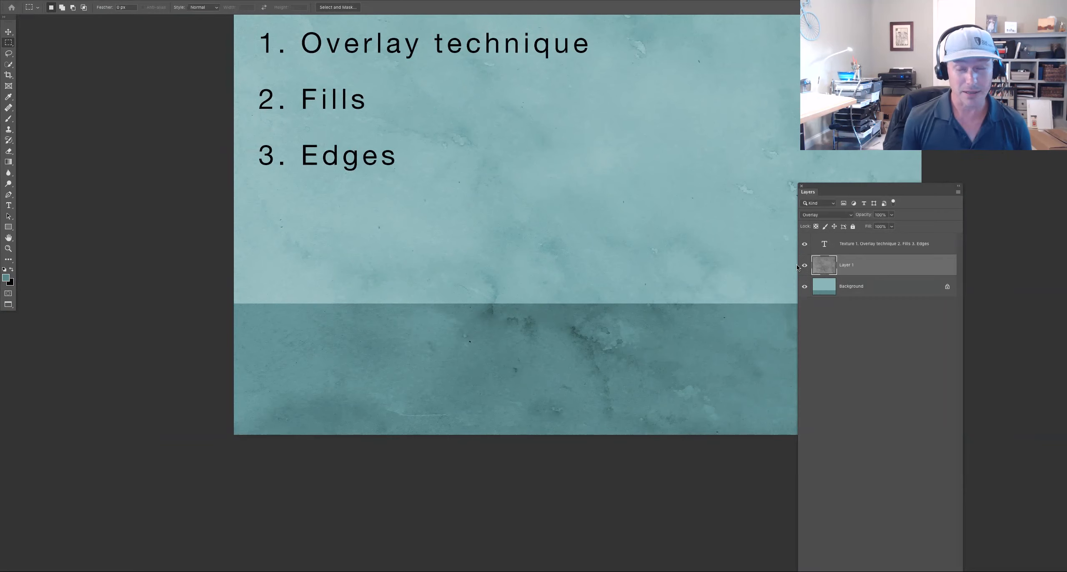
Lower the texture layer's opacity to about 87% and toggle its visibility off and on for comparison
left_click(890, 215)
mouse_move(892, 226)
left_mouse_down()
mouse_move(882, 226)
mouse_move(890, 226)
left_mouse_up()
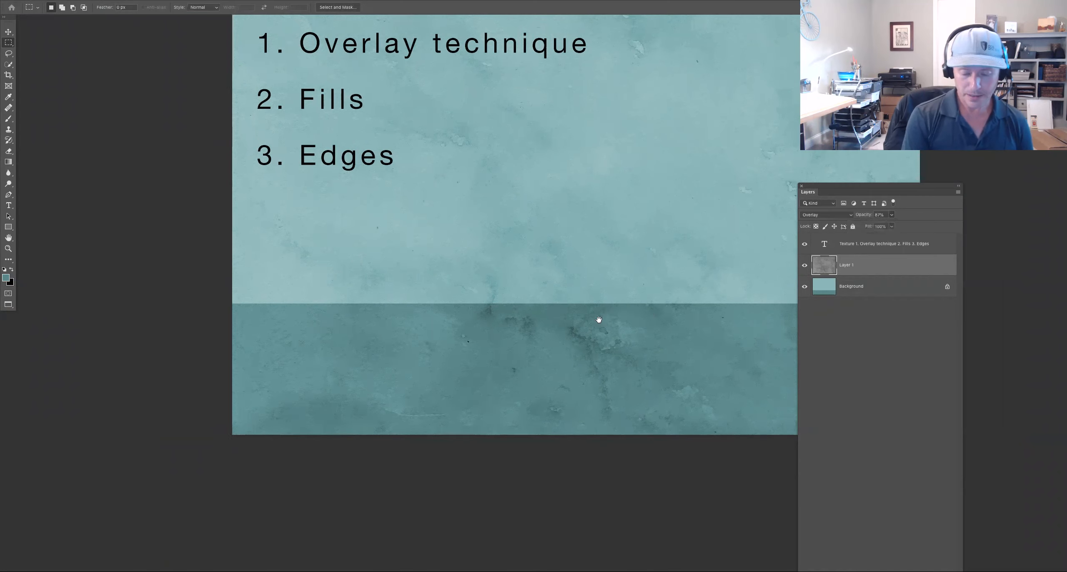
left_click_drag(659, 318, 525, 337)
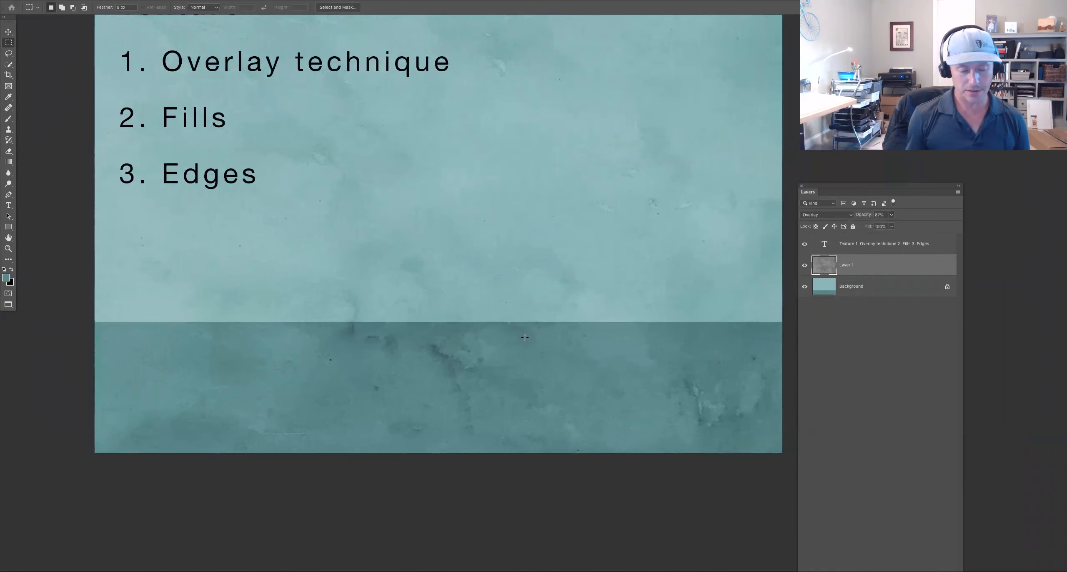
left_click(804, 266)
left_click(804, 266)
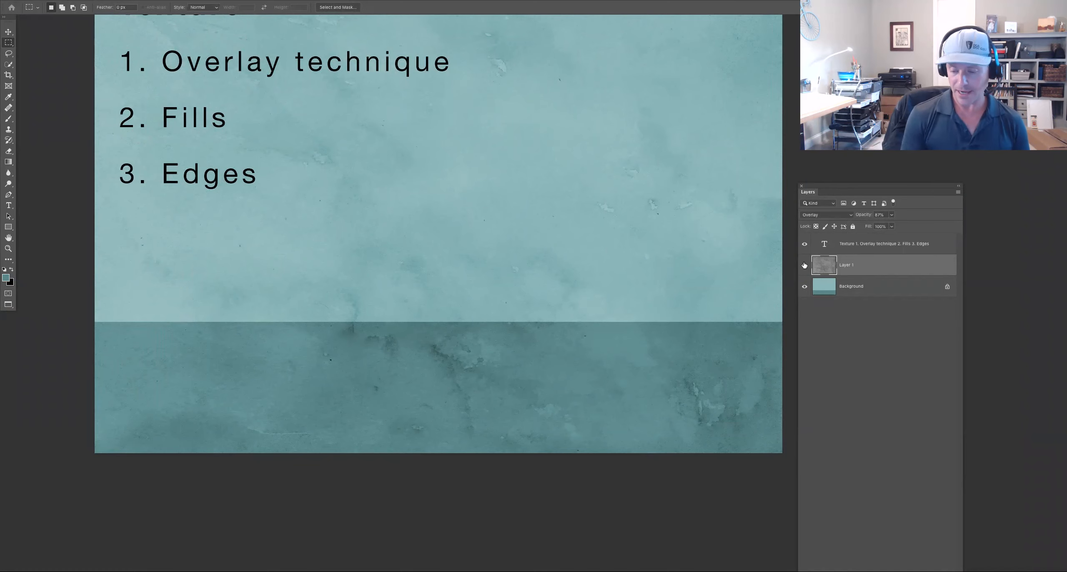
Try the texture layer at about 62% opacity and bring it back up to 100%
left_click(892, 214)
left_click_drag(893, 225, 878, 224)
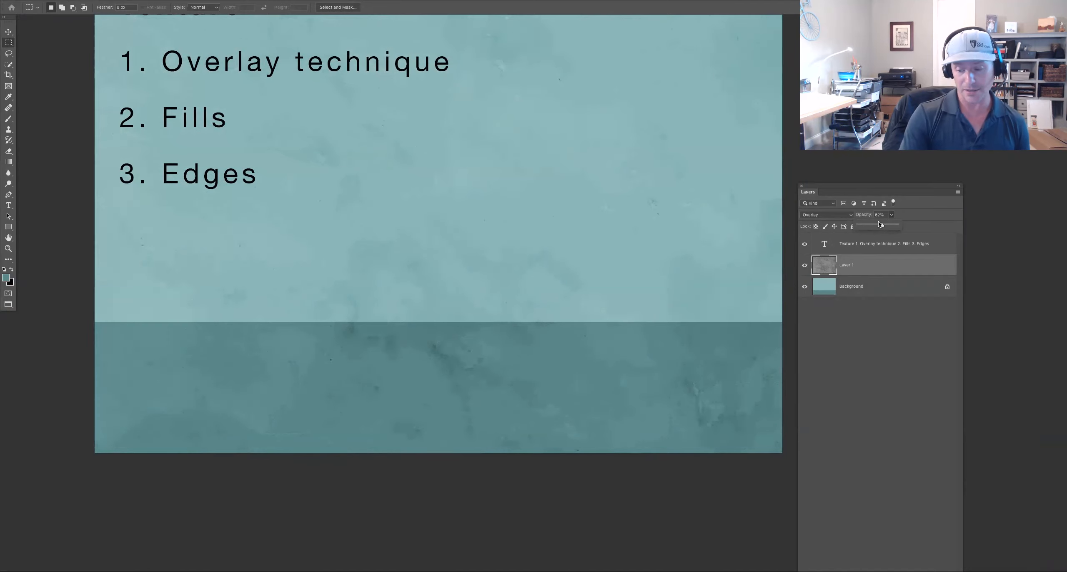
left_click_drag(879, 223, 912, 232)
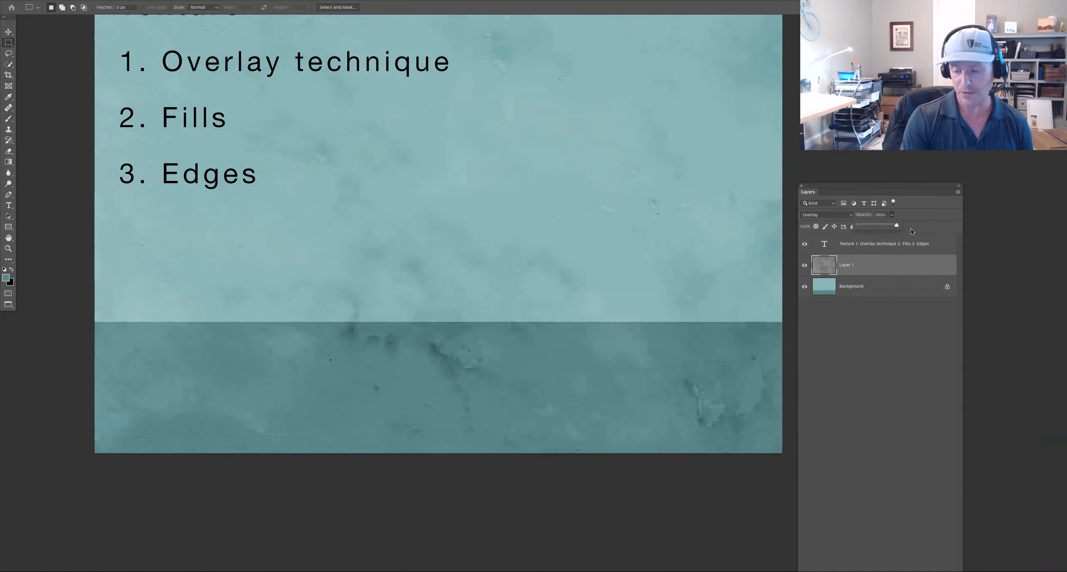
Move the texture layer right to uncover the canvas's left third and set its blend mode to Normal
left_click(856, 270)
left_click_drag(442, 300, 676, 305)
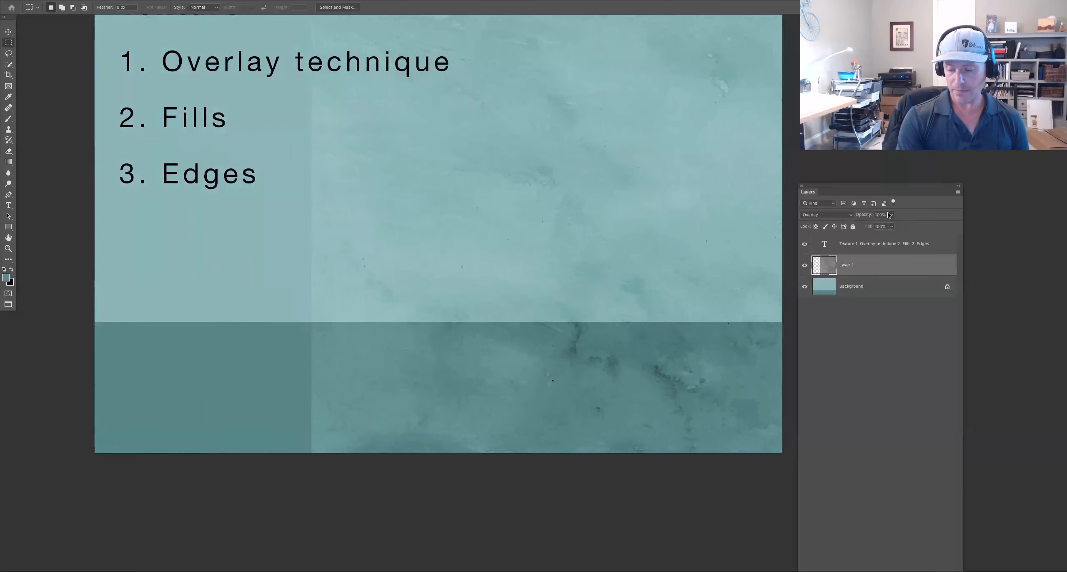
left_click(833, 215)
left_click(811, 123)
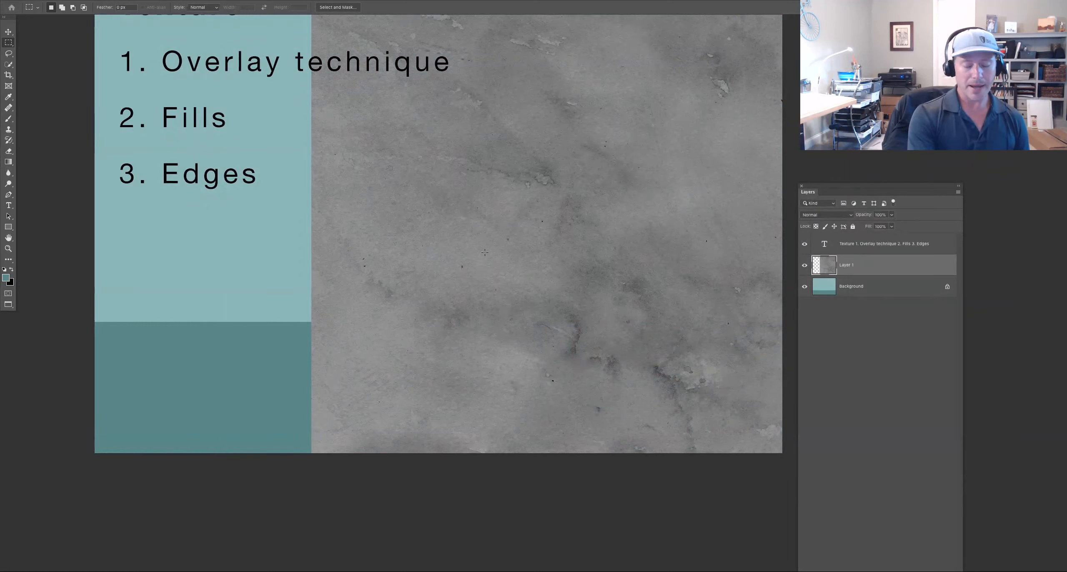
Outline part of the gray texture with a marquee, deselect it, and preview other blend modes without applying one
mouse_move(457, 146)
left_mouse_down()
mouse_move(620, 285)
mouse_move(718, 395)
left_mouse_up()
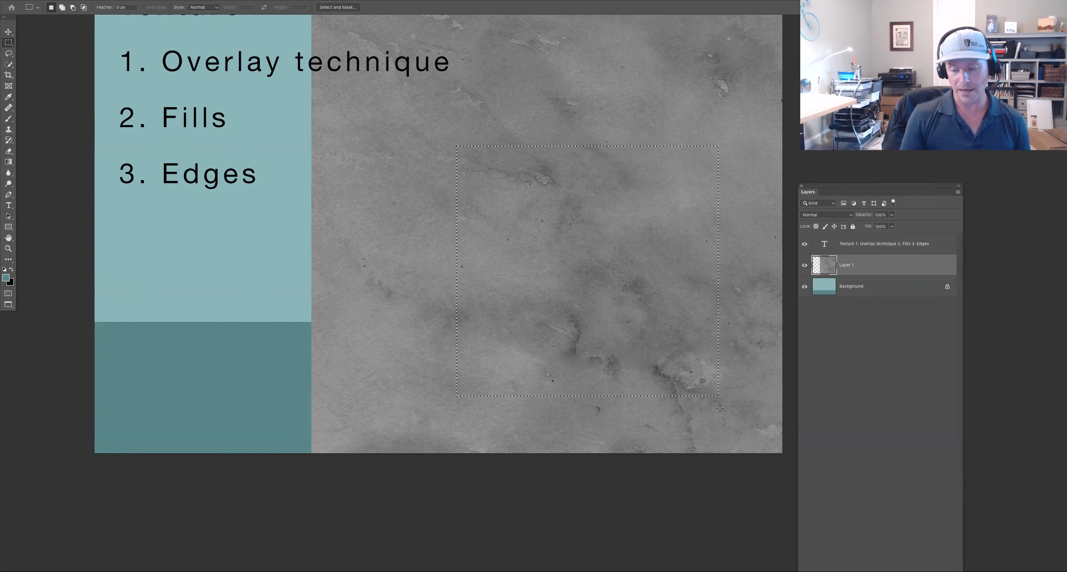
key("ctrl+d")
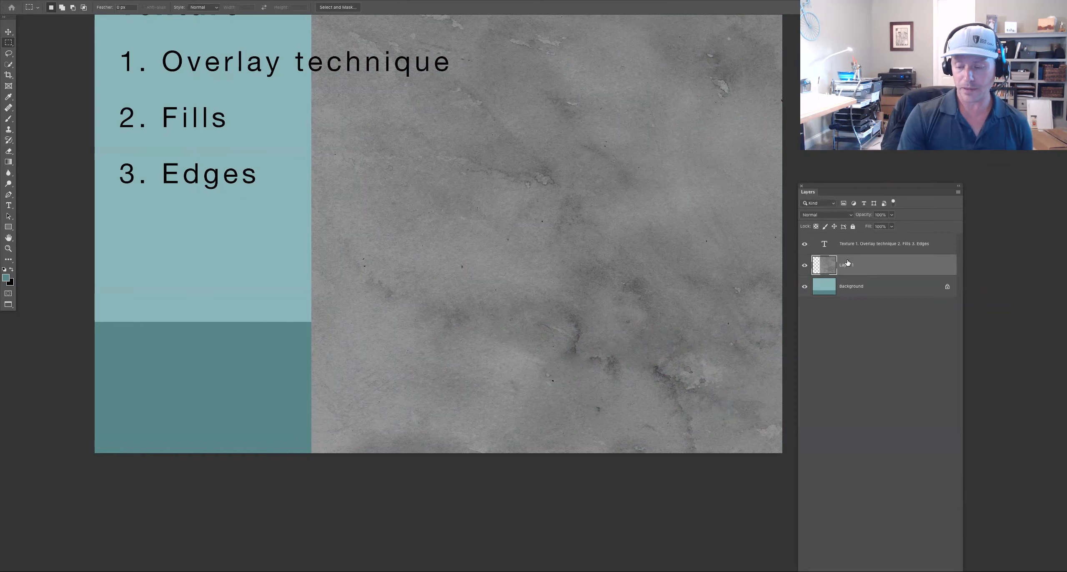
left_click(829, 214)
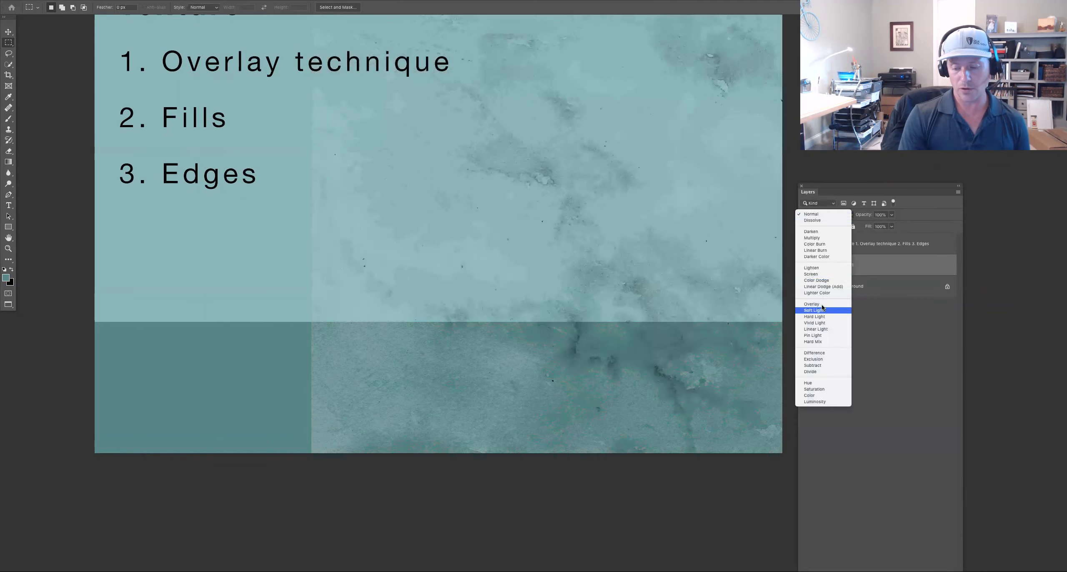
left_click(719, 266)
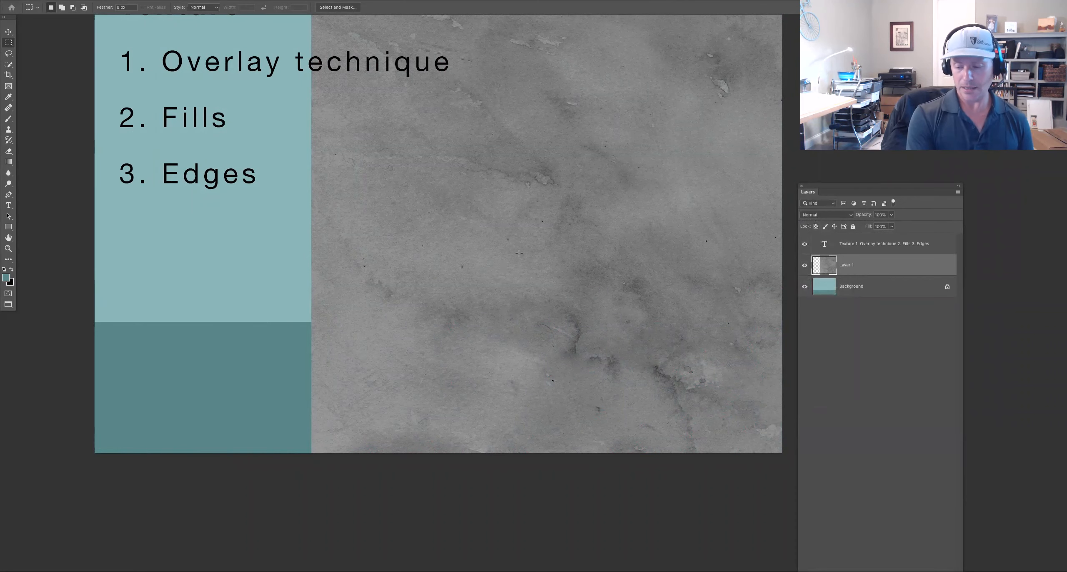
Move the texture layer farther right to uncover over half the canvas and set its blend mode to Overlay
left_click_drag(521, 252, 712, 260)
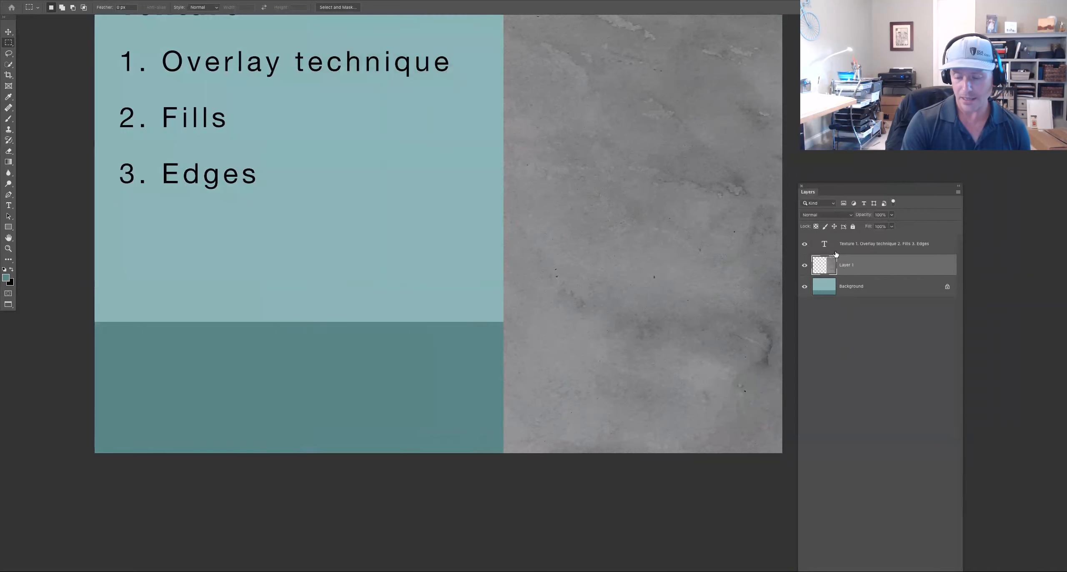
left_click(830, 215)
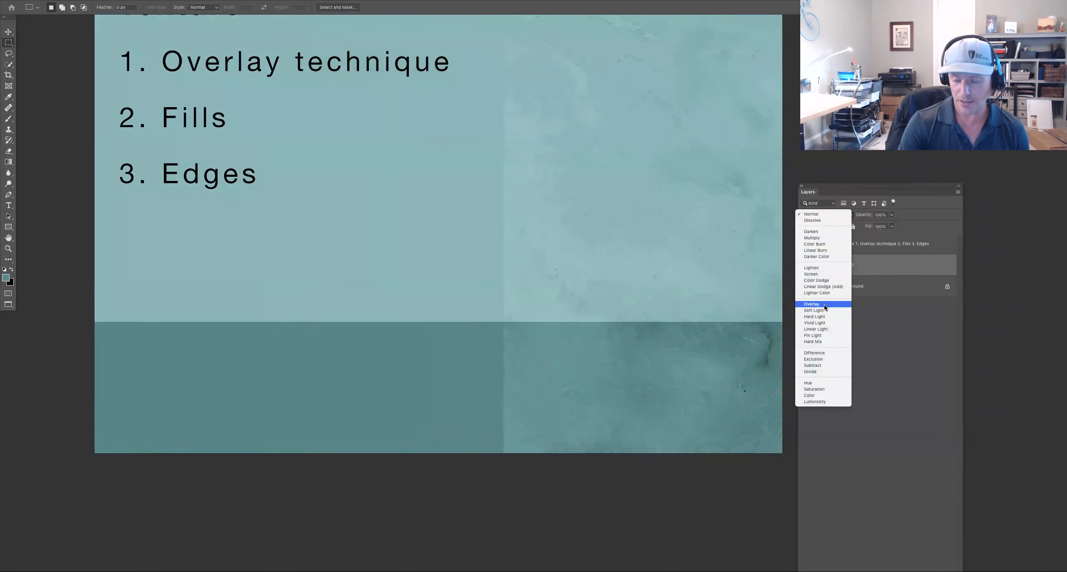
left_click(809, 303)
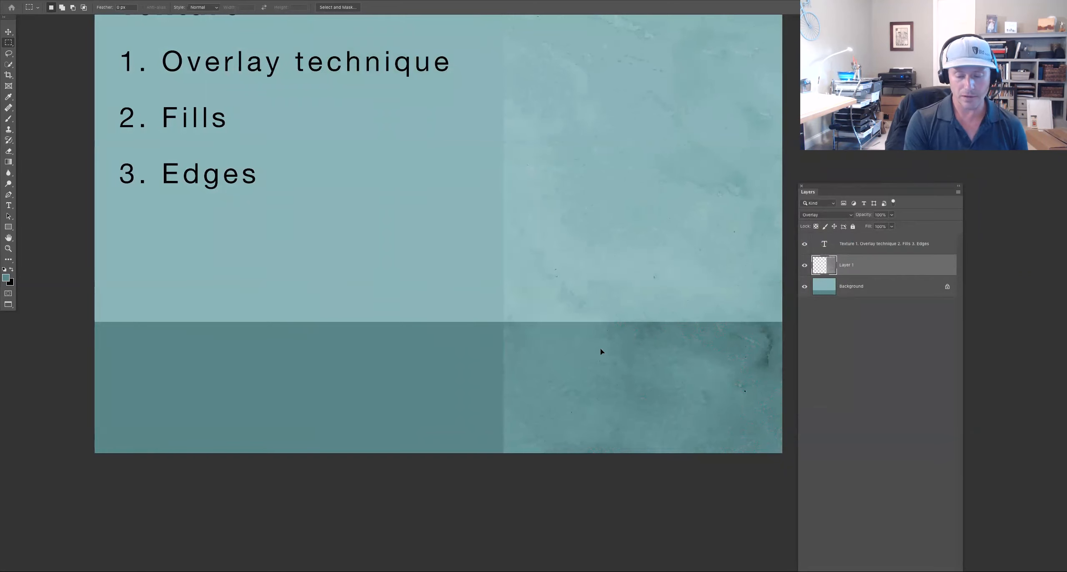
Shift the texture layer back left a little and place a rectangular marquee over the flat light teal beside its edge
left_click_drag(601, 351, 576, 316)
left_click_drag(458, 178, 630, 334)
left_click_drag(553, 288, 384, 274)
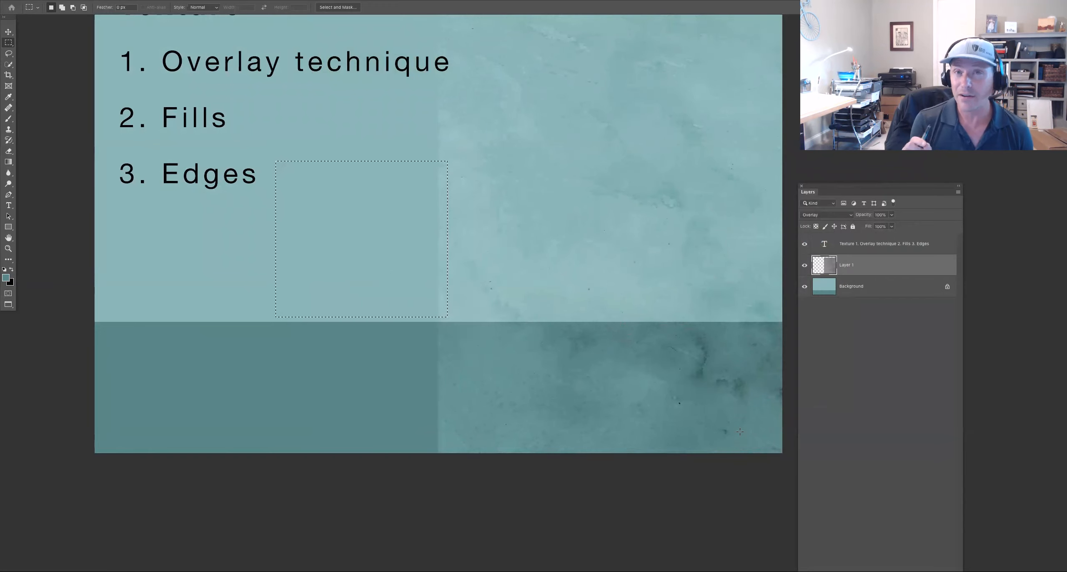
Clear the marquee and move the texture layer back left so it covers the whole canvas
key("ctrl+d")
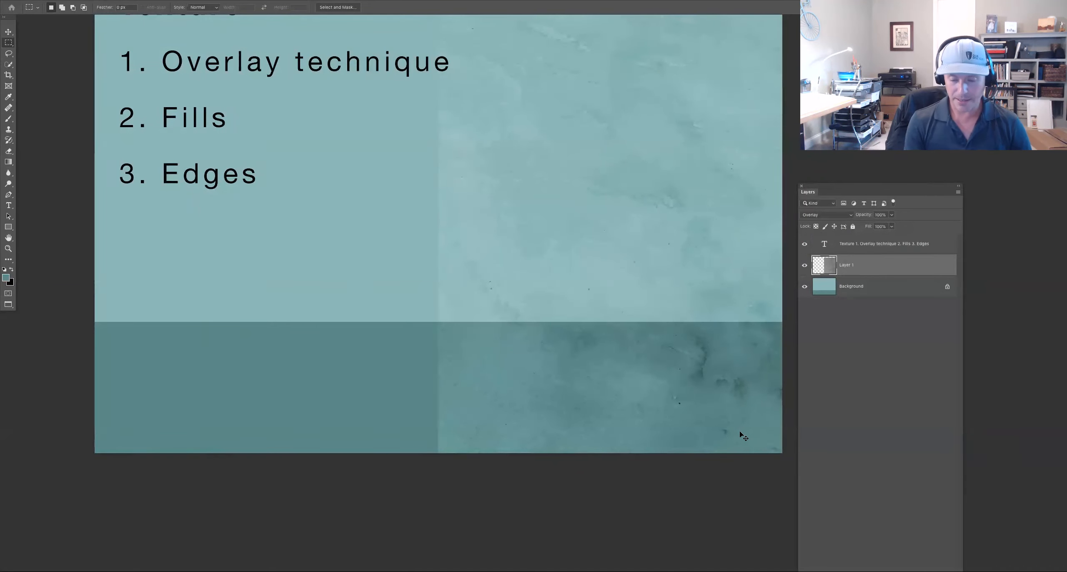
left_click_drag(426, 264, 326, 254)
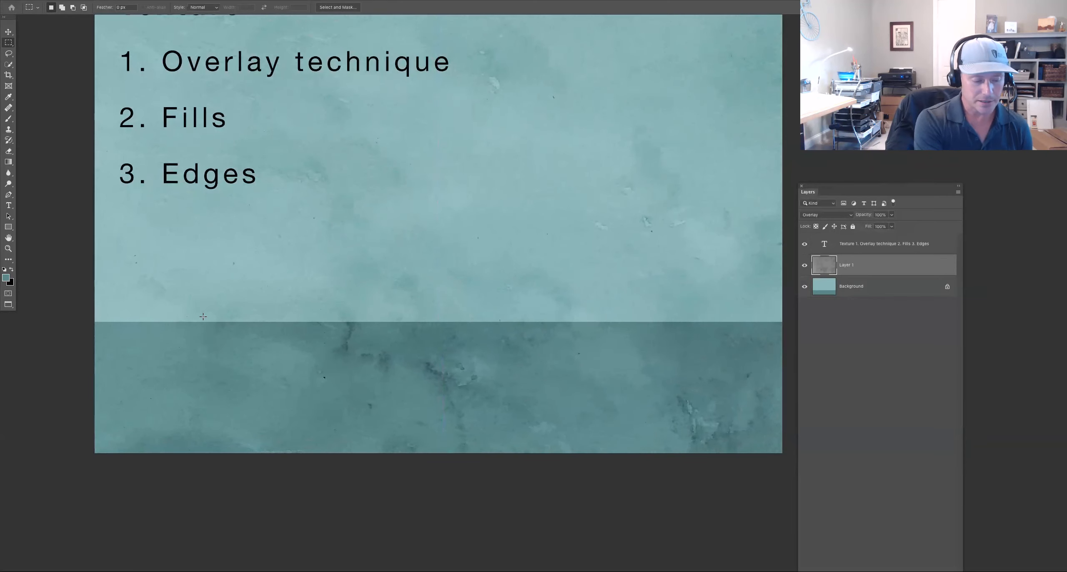
Set the foreground color to the muted mauve #806876
left_click(9, 280)
left_click_drag(844, 243, 658, 164)
left_click(657, 194)
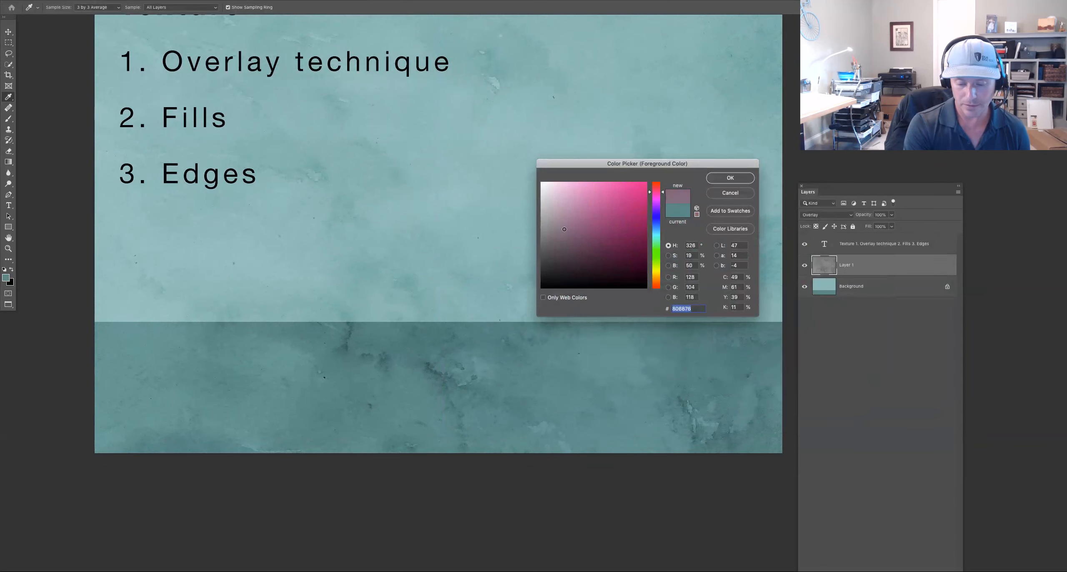
left_click(728, 178)
key("m")
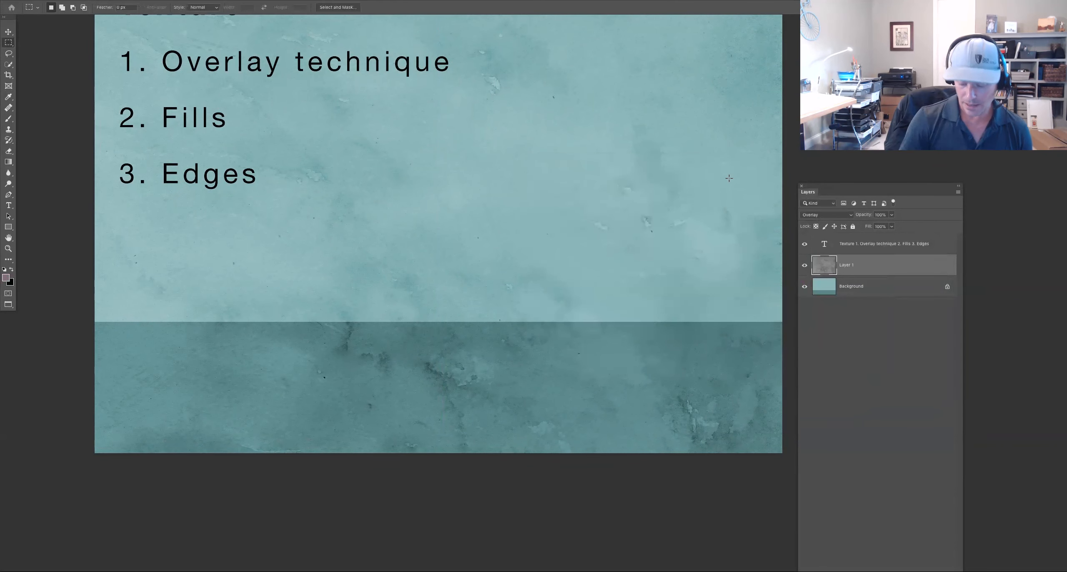
Select a rectangle spanning both teal bands and fill it with the mauve foreground color on the Background layer
mouse_move(579, 243)
left_mouse_down()
mouse_move(608, 304)
mouse_move(690, 346)
left_mouse_up()
mouse_move(514, 226)
left_mouse_down()
mouse_move(669, 399)
mouse_move(665, 390)
left_mouse_up()
key("alt+BackSpace")
key("super+z")
key("super+z")
left_click(861, 280)
key("super+shift+z")
key("alt+BackSpace")
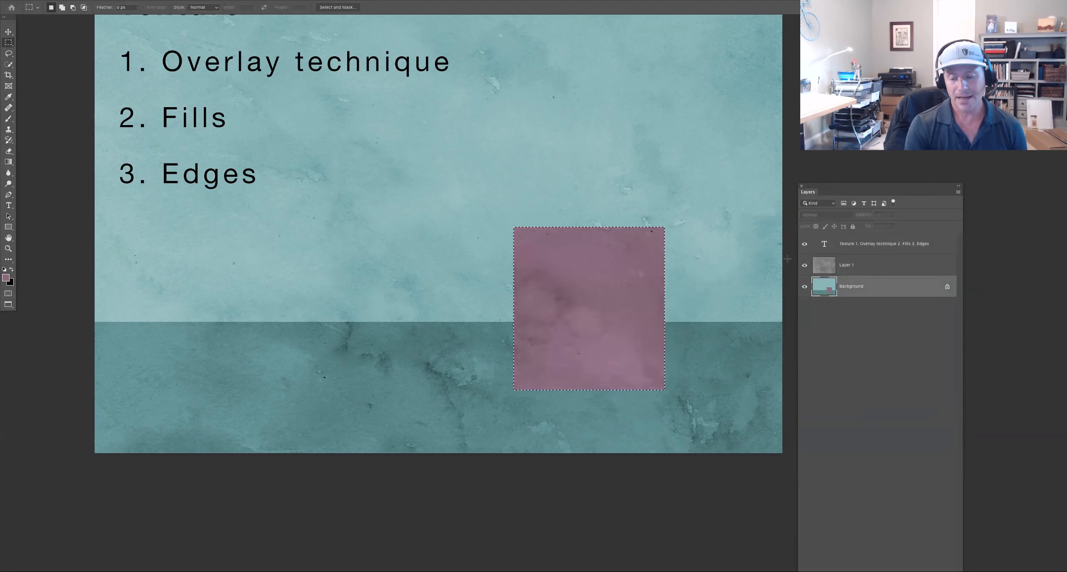
Toggle the texture layer's visibility several times to compare the mauve rectangle with and without the texture
left_click(805, 265)
left_click(805, 265)
left_click(805, 266)
left_click(805, 266)
left_click(805, 265)
left_click(805, 265)
Undo the mauve fill, clear the marquee, and move the texture layer right to uncover the canvas's left half
key("super+z")
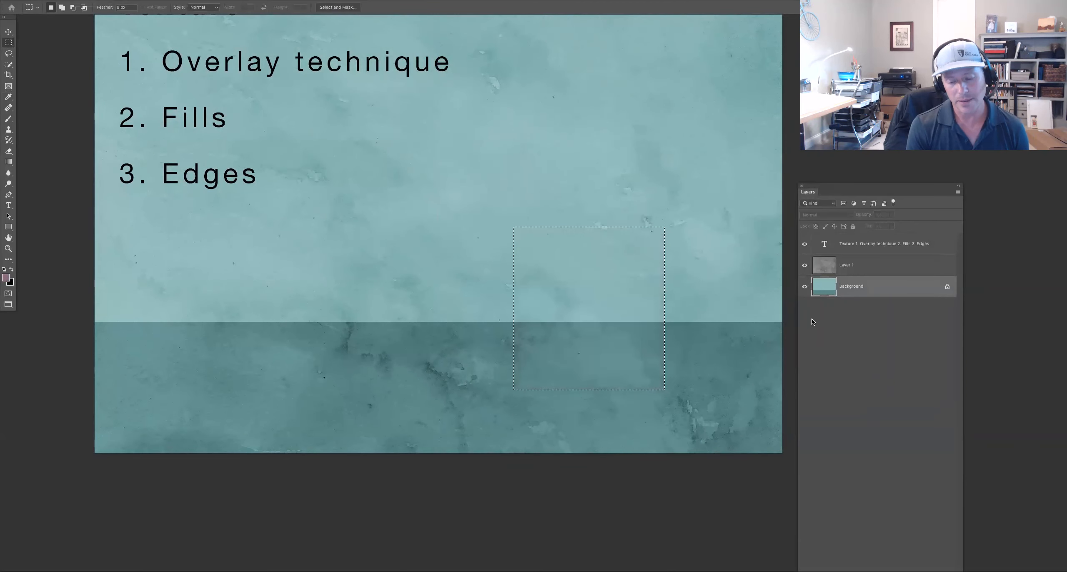
left_click(853, 266)
key("ctrl+d")
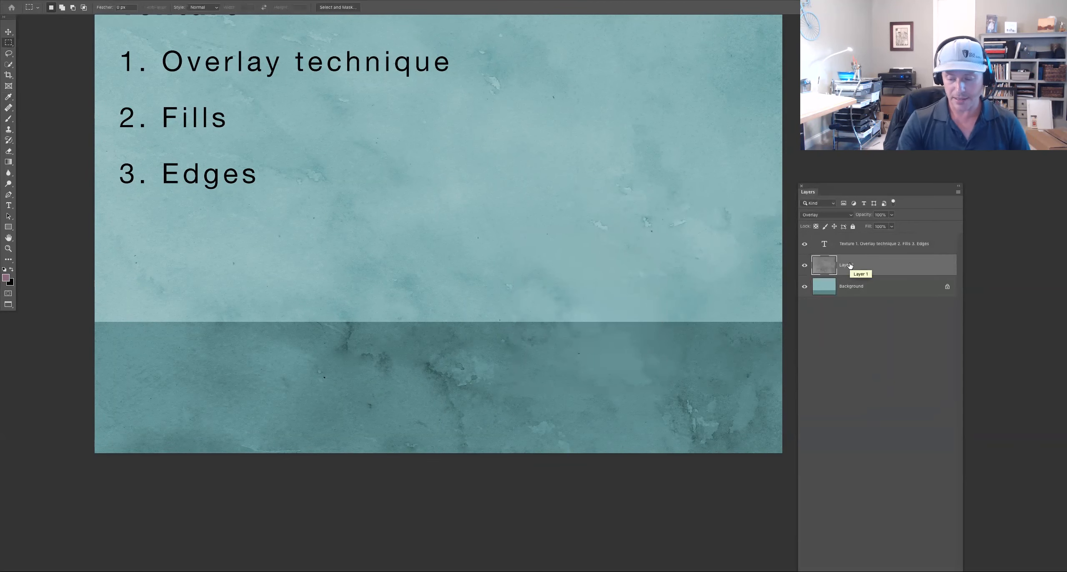
left_click_drag(435, 313, 750, 310)
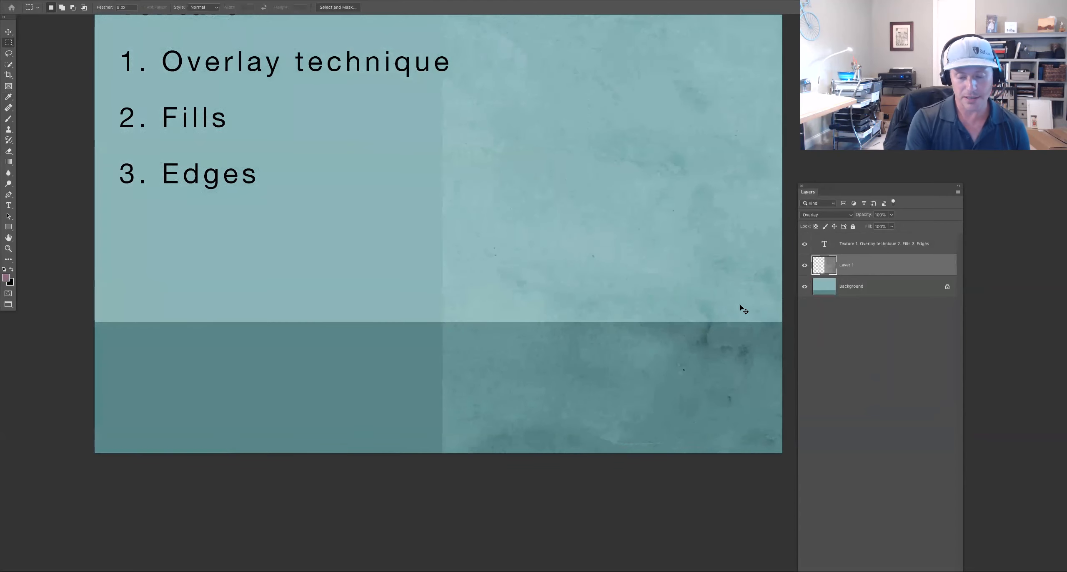
Adjust the texture layer with Curves, setting black input to 6 and white output to 233, and compare before and after
key("super+m")
left_click_drag(749, 108, 750, 114)
left_click_drag(647, 209, 650, 212)
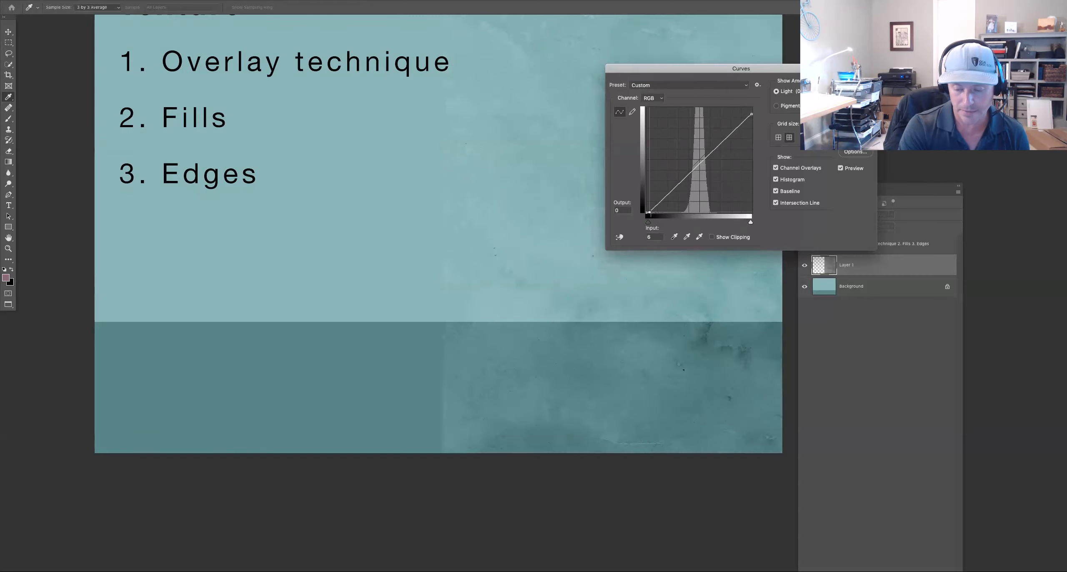
left_click_drag(749, 115, 752, 115)
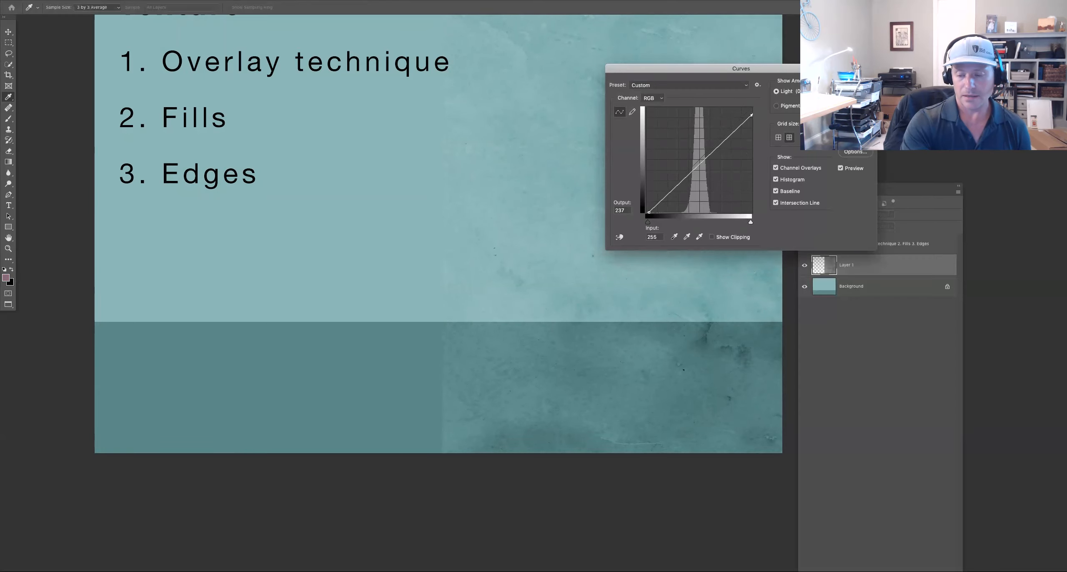
left_click_drag(708, 68, 660, 60)
left_click_drag(703, 107, 703, 108)
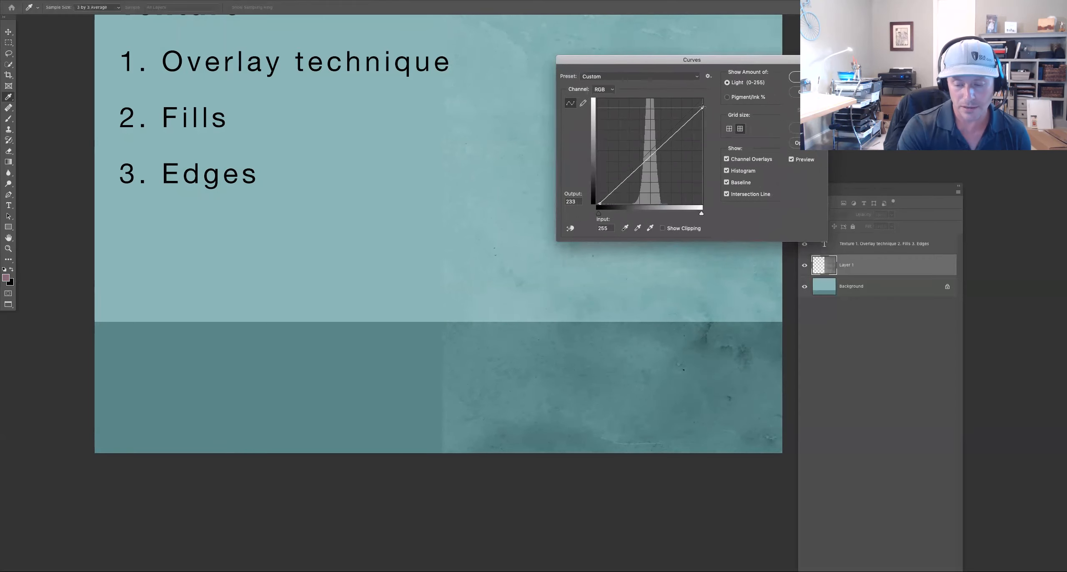
left_click(795, 77)
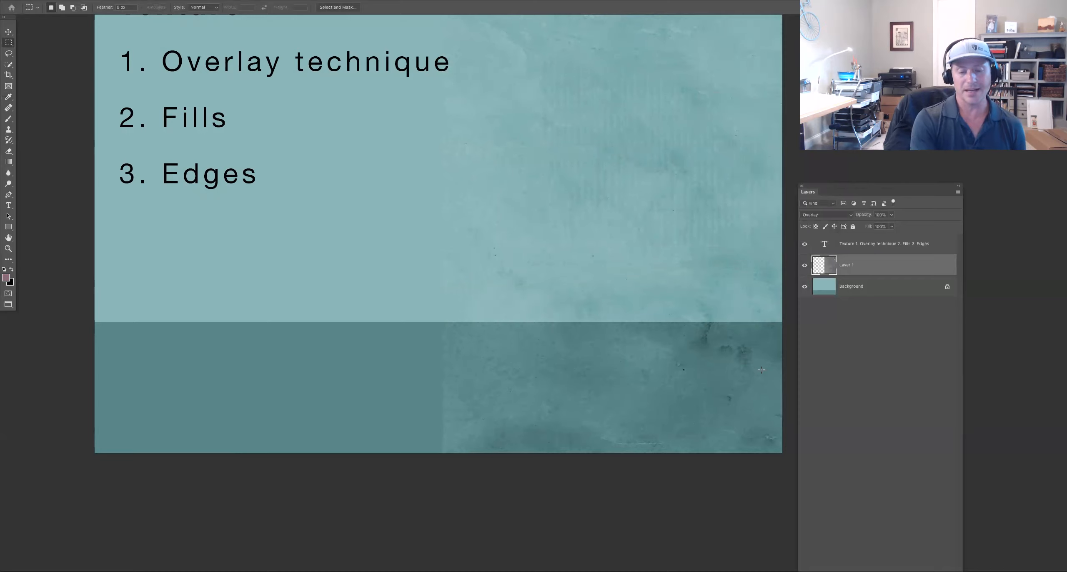
key("super+z")
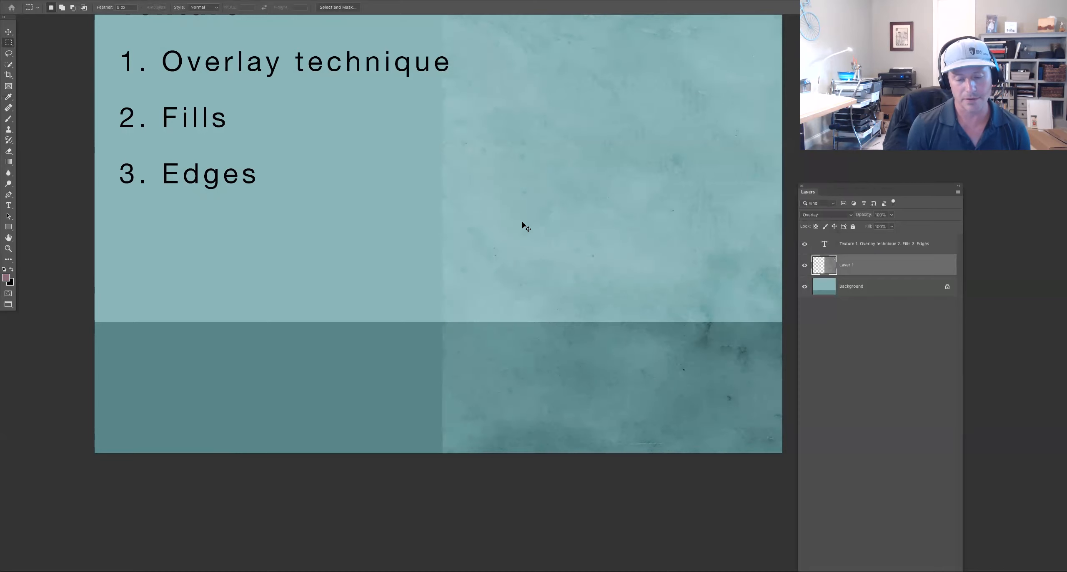
key("super+shift+z")
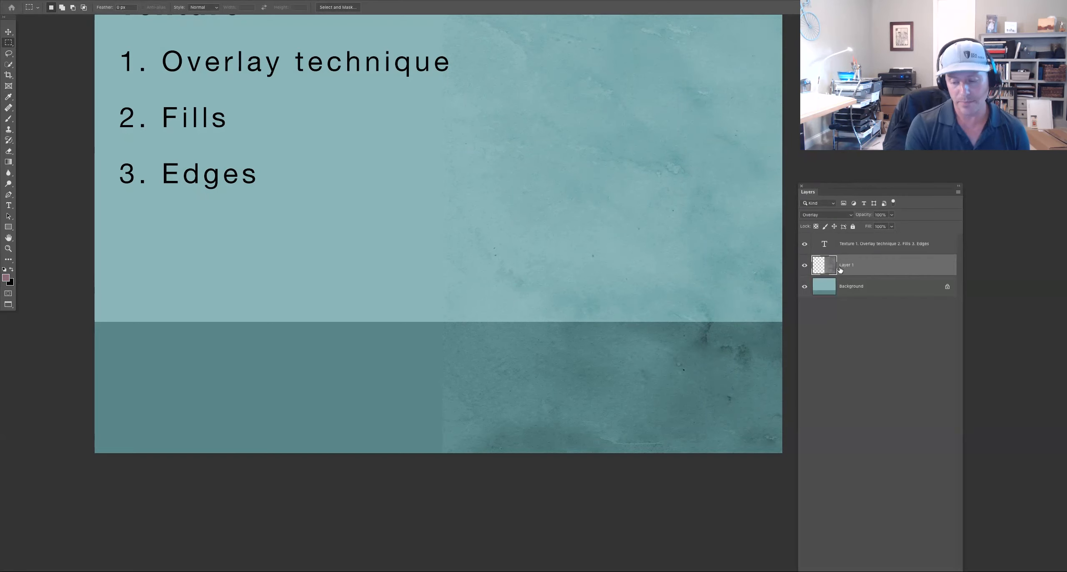
Move the texture layer over the whole canvas and back right again, leaving over half of the flat teal uncovered
left_click_drag(699, 315, 321, 311)
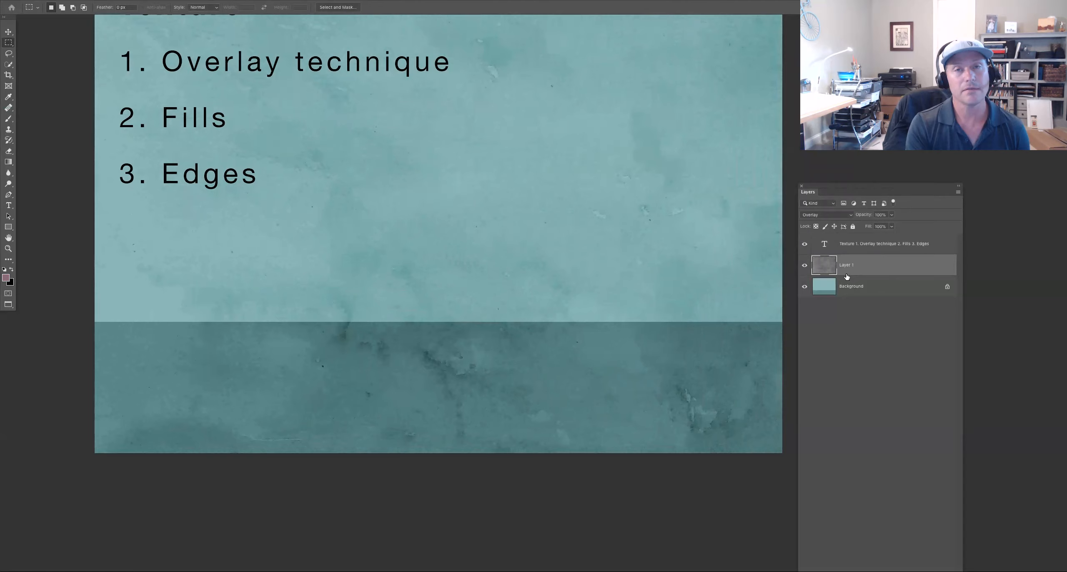
left_click_drag(438, 265, 819, 279)
left_click_drag(636, 293, 653, 312)
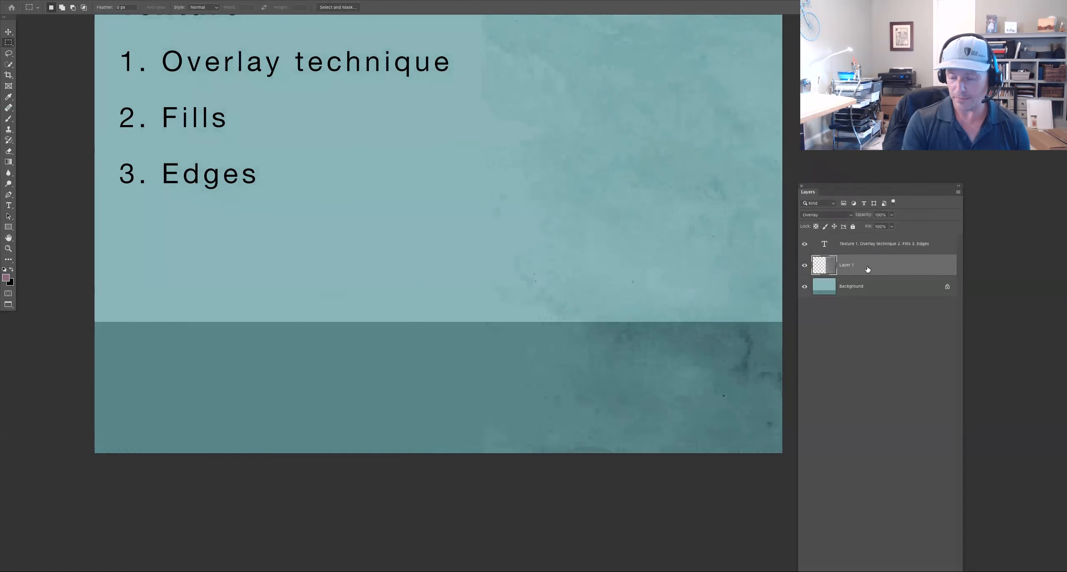
Select a rectangle below the list in the uncovered teal area and fill it with light gray on the Background layer
left_click_drag(236, 212, 434, 331)
key("super+d")
left_click(374, 283, "super")
key("shift+super+d")
key("b")
left_click_drag(374, 286, 360, 273)
key("alt+BackSpace")
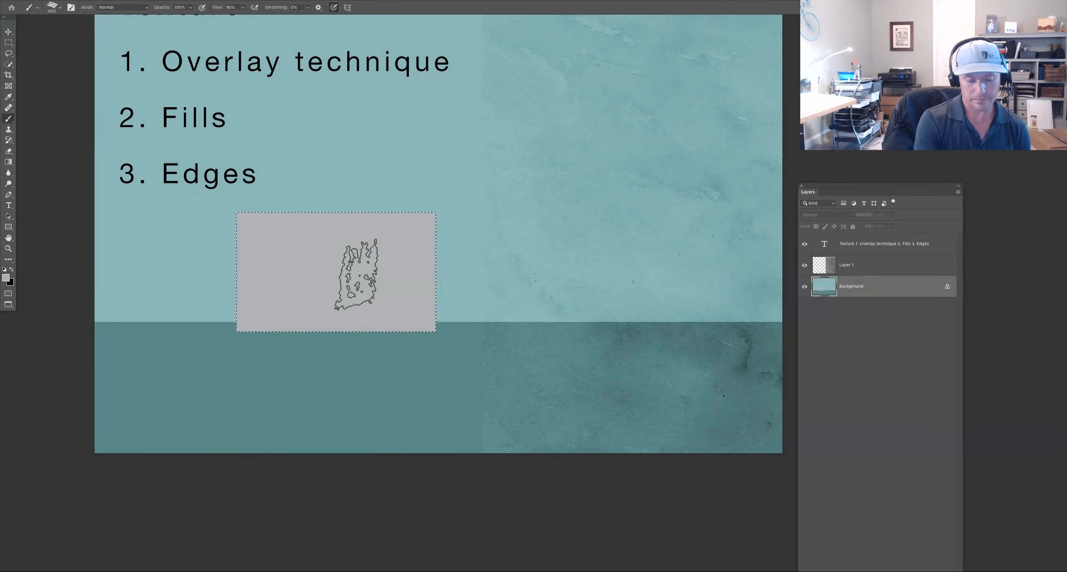
Redo the light gray fill on the texture layer instead of the Background and move the rectangle up beside the list
left_click(853, 266)
key("shift+alt+o")
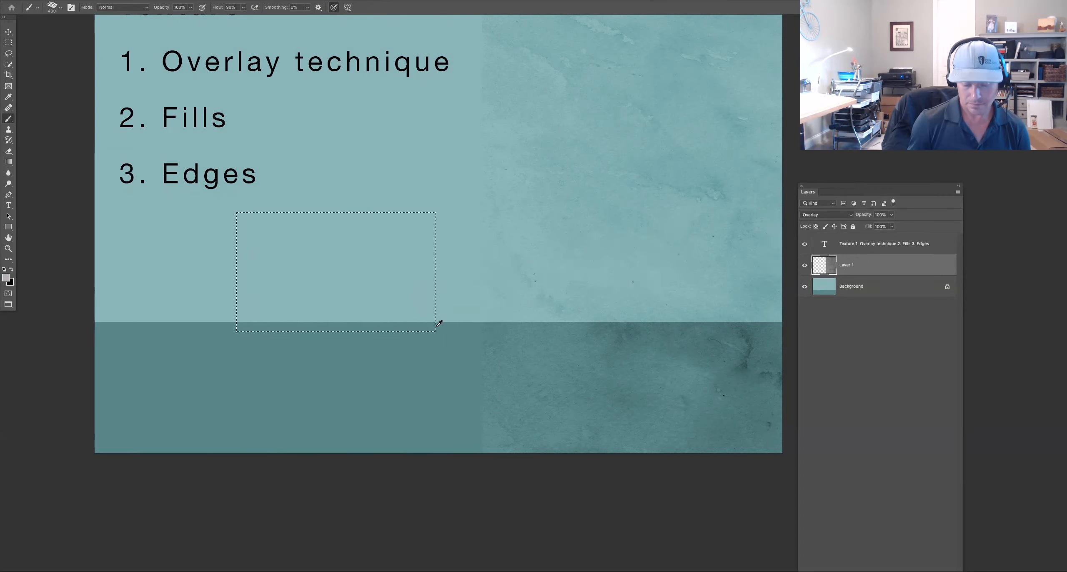
key("alt+BackSpace")
mouse_move(405, 286)
left_mouse_down()
mouse_move(445, 210)
mouse_move(421, 167)
left_mouse_up()
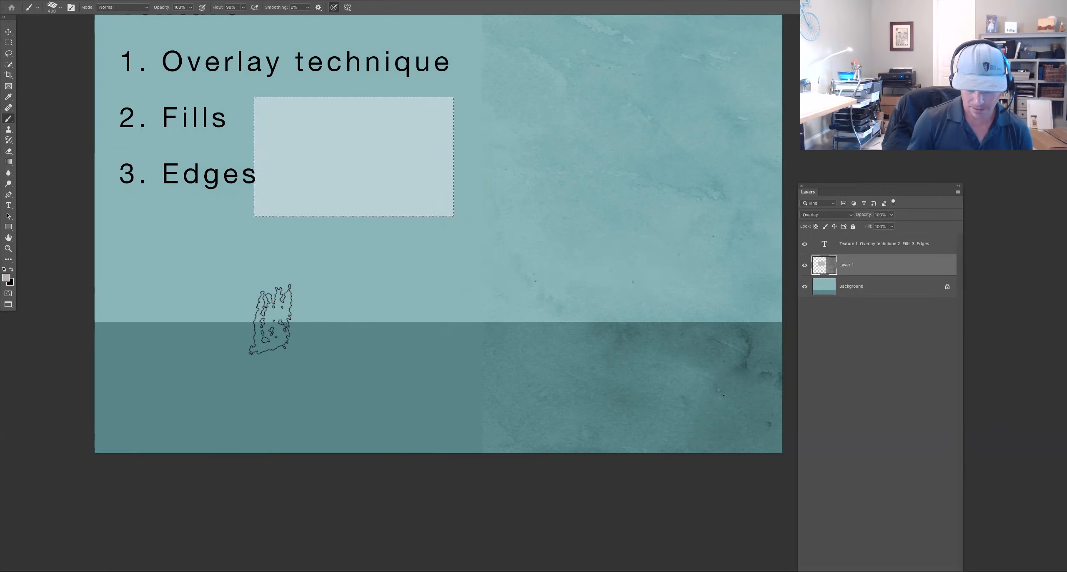
Select a second rectangle straddling the boundary of the teal bands and fill it with dark gray on the Background layer
key("m")
left_click_drag(246, 355, 434, 434)
left_click_drag(400, 364, 403, 318)
key("super+d")
key("alt+[")
key("super+shift+d")
key("b")
left_click_drag(362, 327, 367, 358)
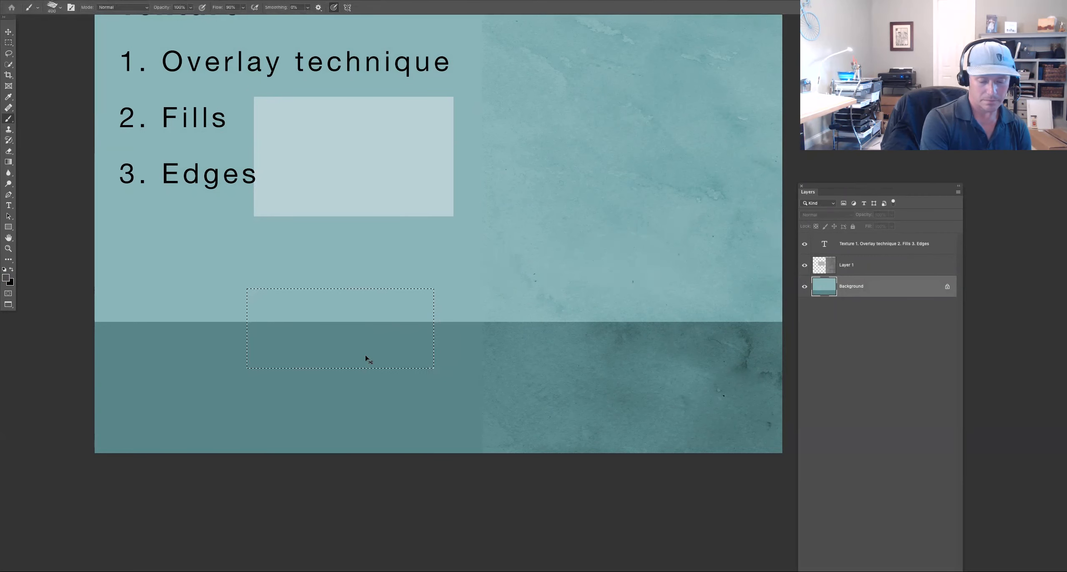
key("alt+BackSpace")
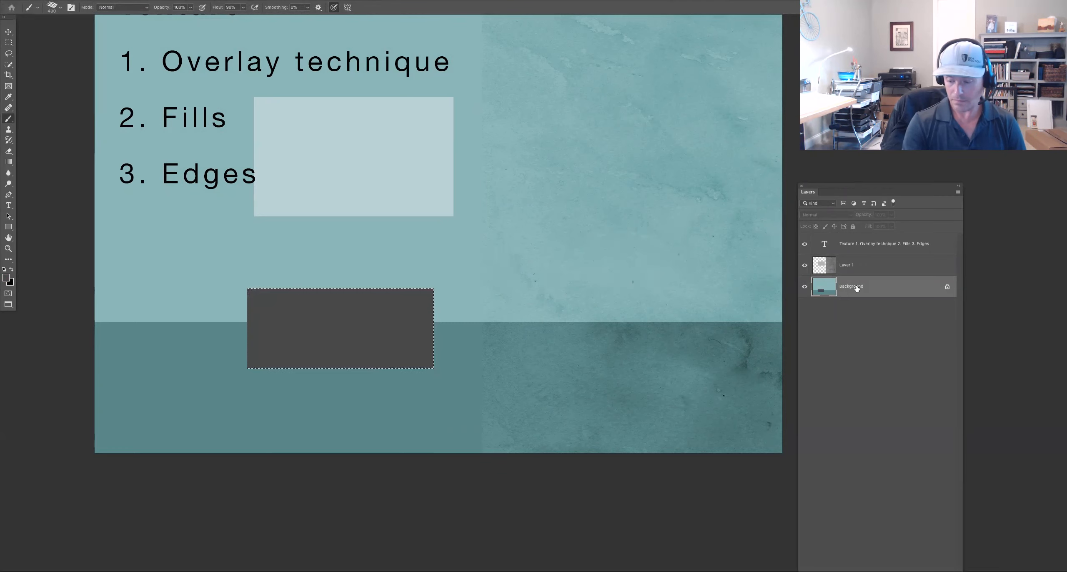
Redo the dark gray fill on the texture layer instead of the Background and clear the selection
key("super+z")
left_click(863, 266)
key("alt+BackSpace")
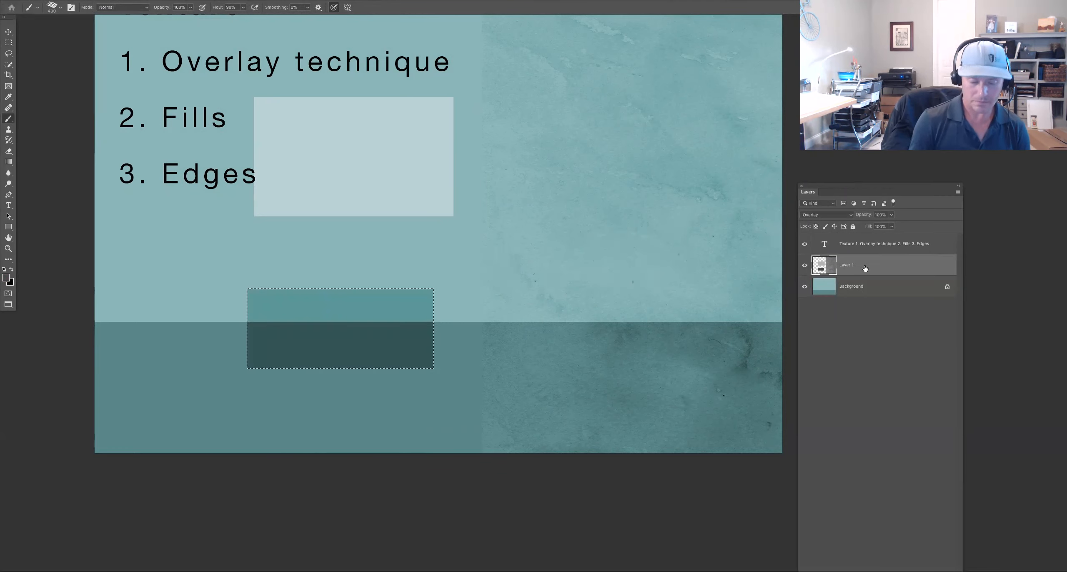
key("super+d")
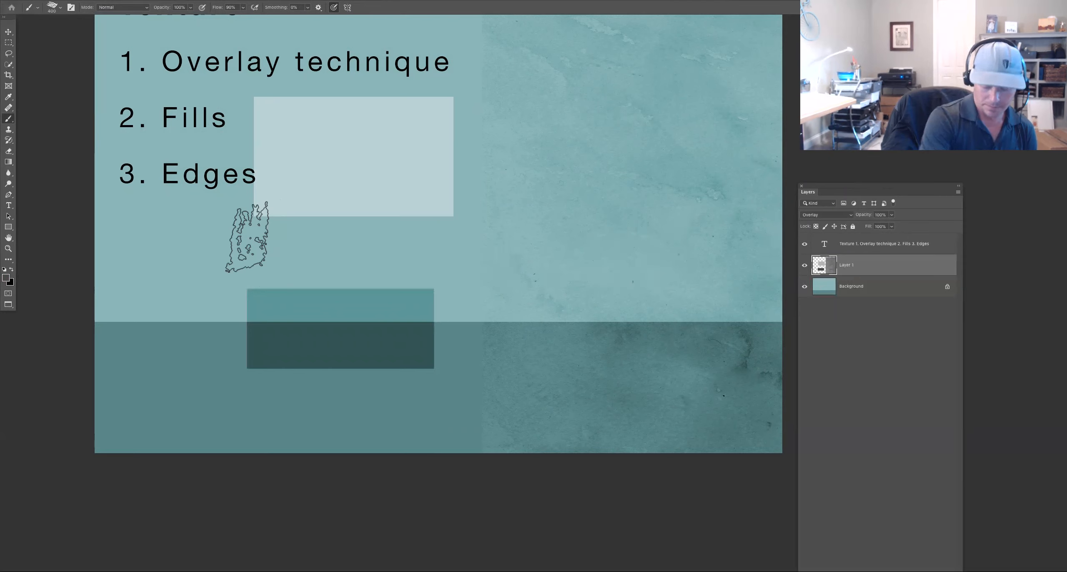
Select a rectangle between the light and dark ones, fill it with 50% Gray at 100% opacity, and deselect it
key("m")
left_click_drag(255, 225, 446, 278)
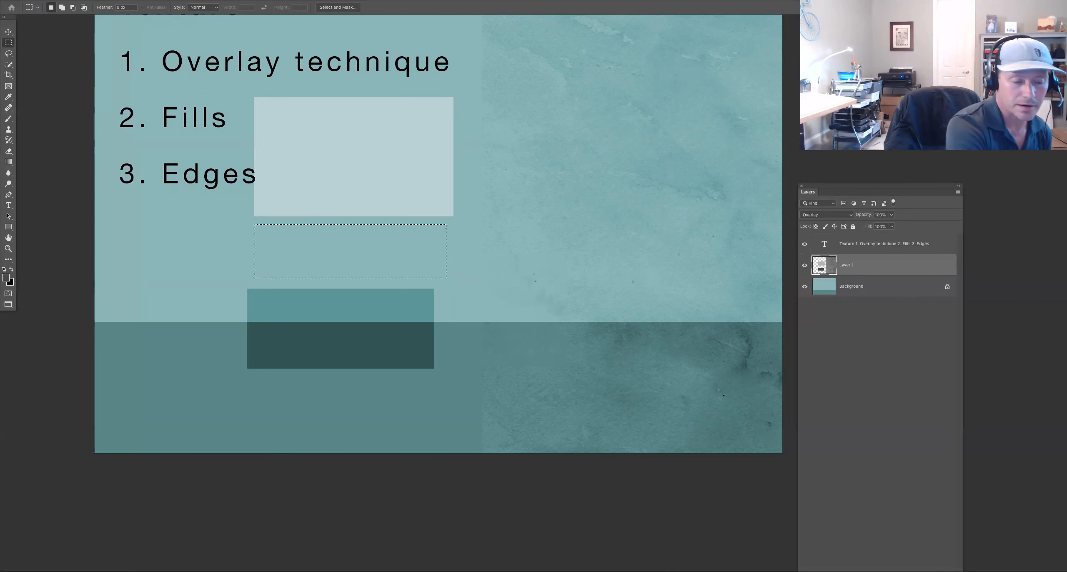
left_click(109, 3)
mouse_move(93, 2)
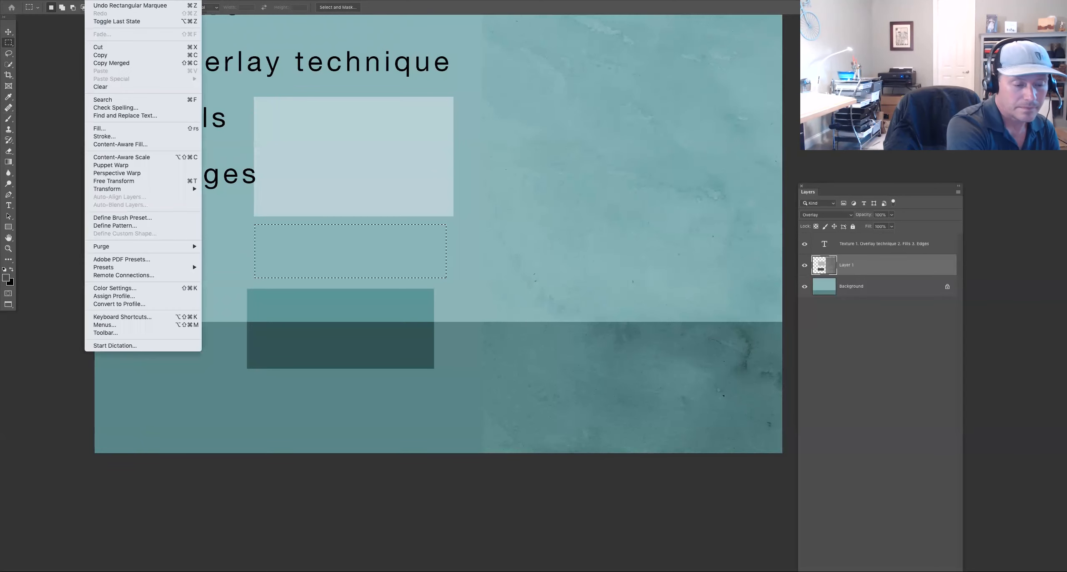
left_click(116, 129)
left_click(528, 164)
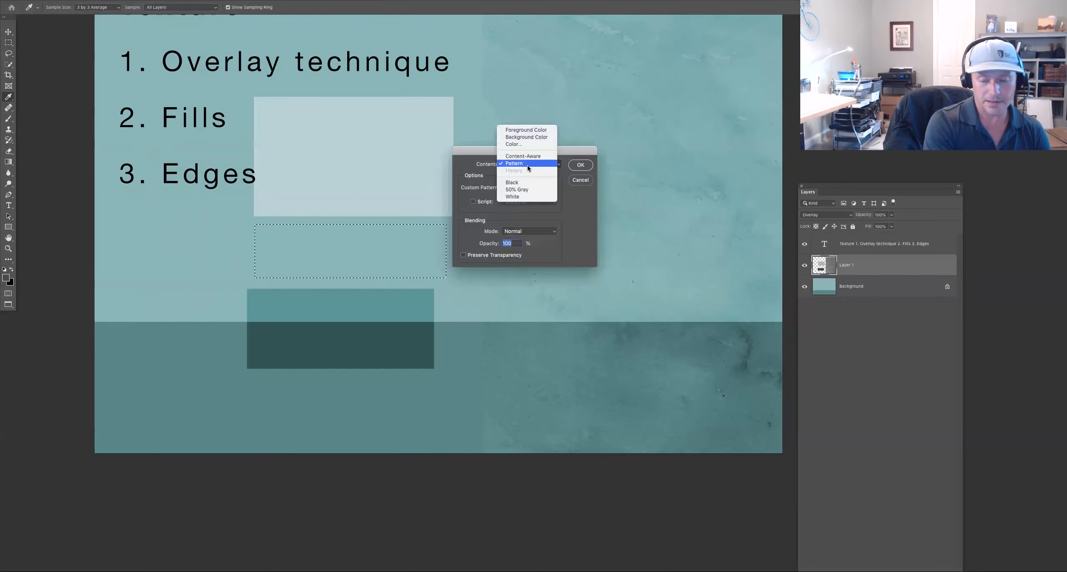
left_click(525, 189)
left_click(580, 164)
key("m")
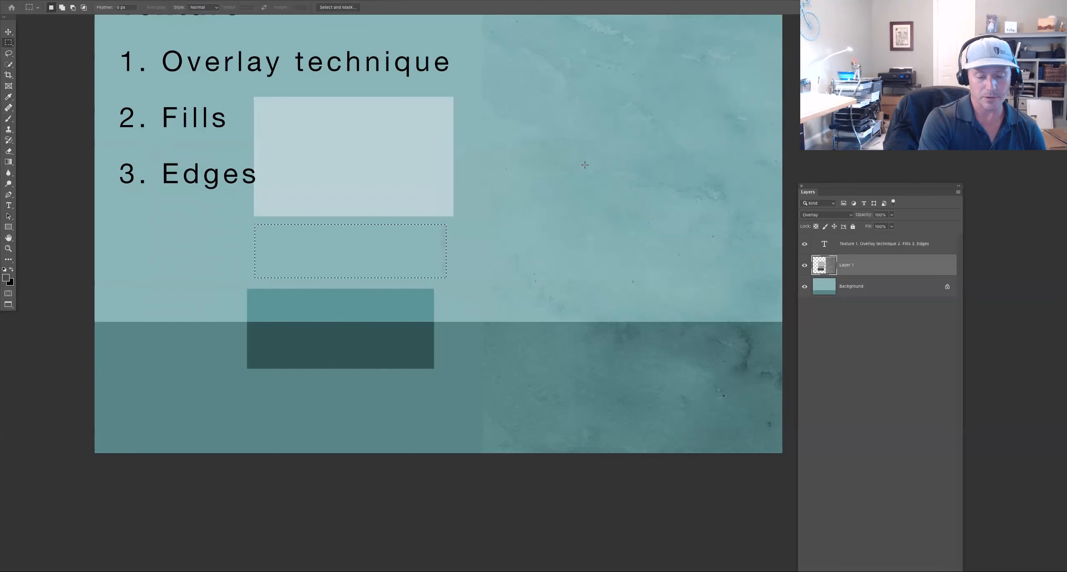
left_click(584, 164)
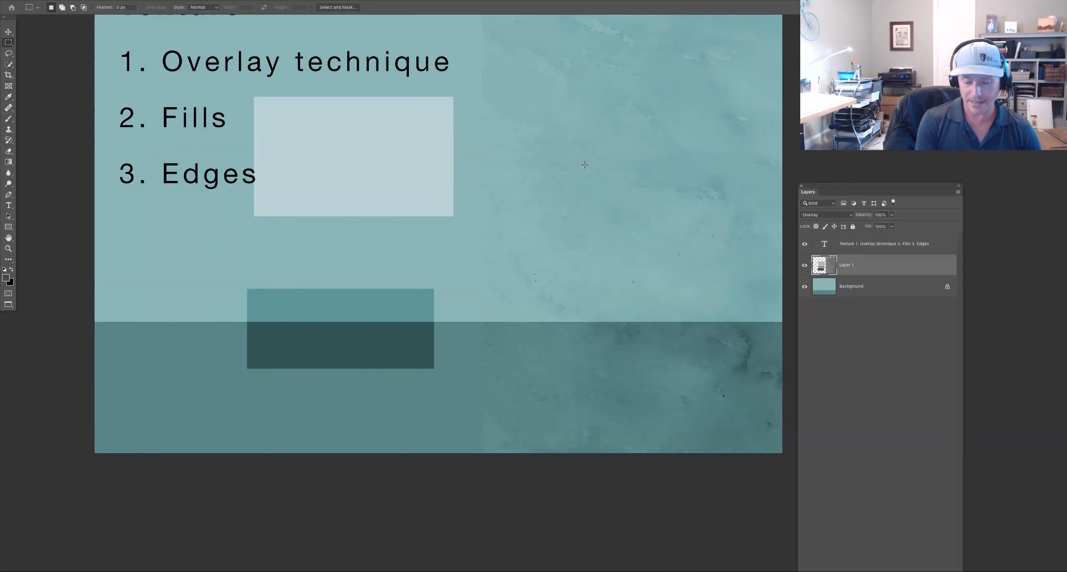
Outline parts of the light and dark rectangles with temporary marquees to compare their overlay effect
left_click_drag(343, 140, 428, 195)
left_click_drag(344, 297, 401, 359)
left_click(620, 397)
Set the texture layer's blend mode to Normal and outline the 50% gray rectangle with a temporary marquee
left_click(823, 215)
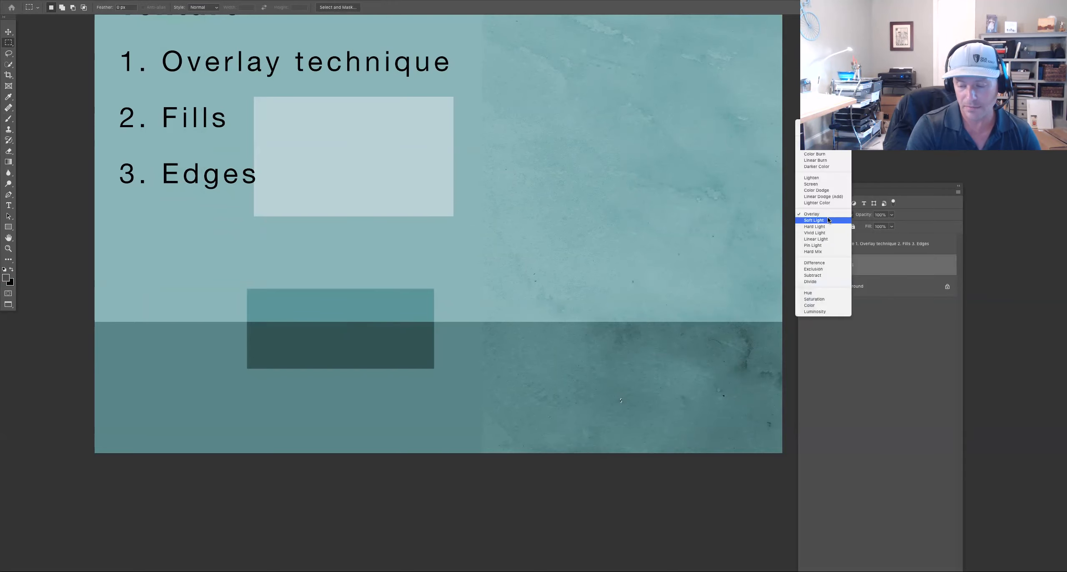
left_click(804, 124)
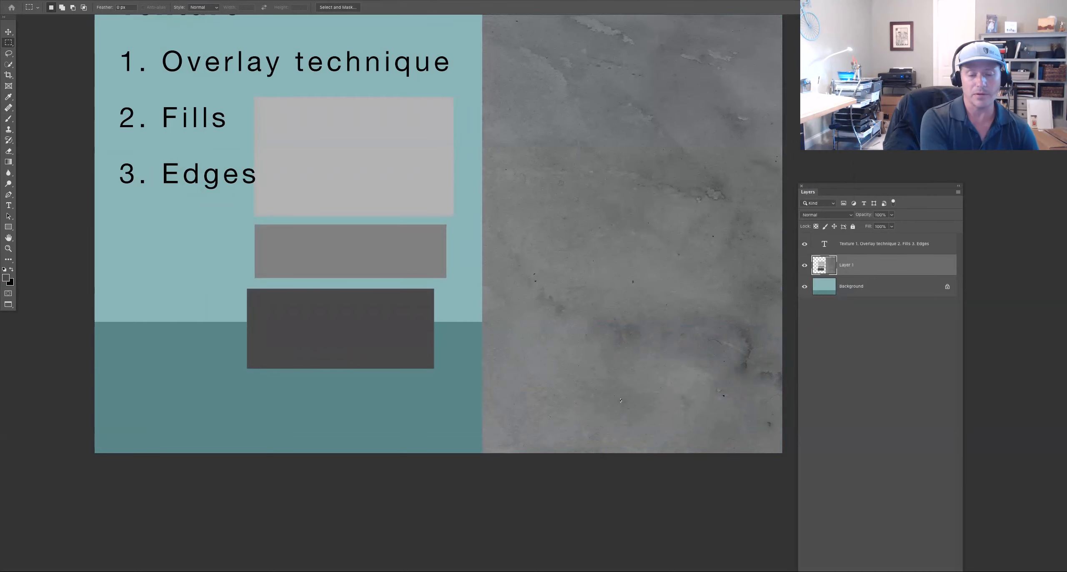
left_click_drag(254, 221, 475, 279)
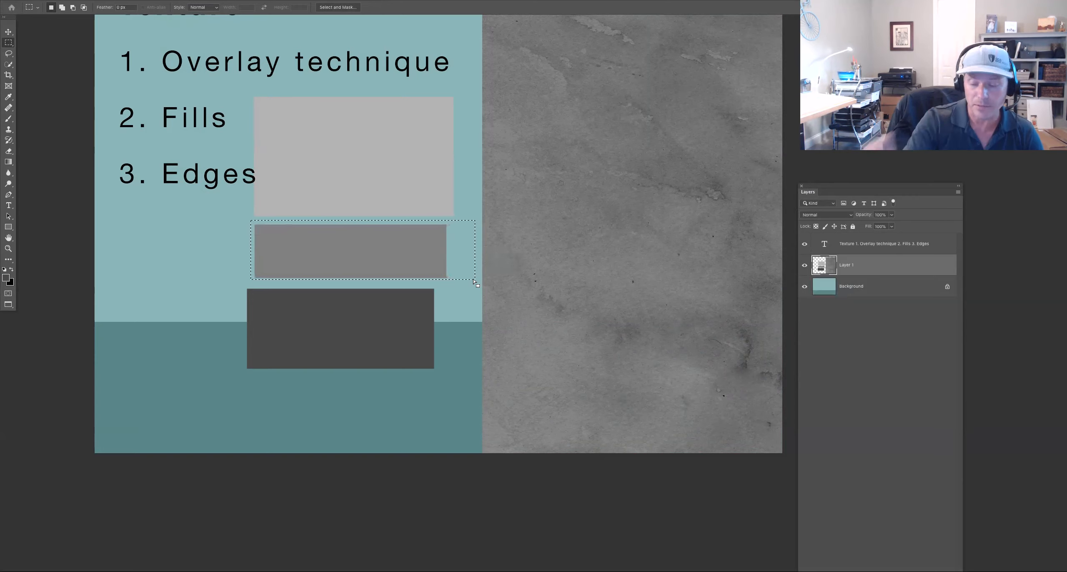
left_click(473, 279)
Move the texture layer left to cover the whole canvas and set its blend mode to Overlay
key("ctrl+minus")
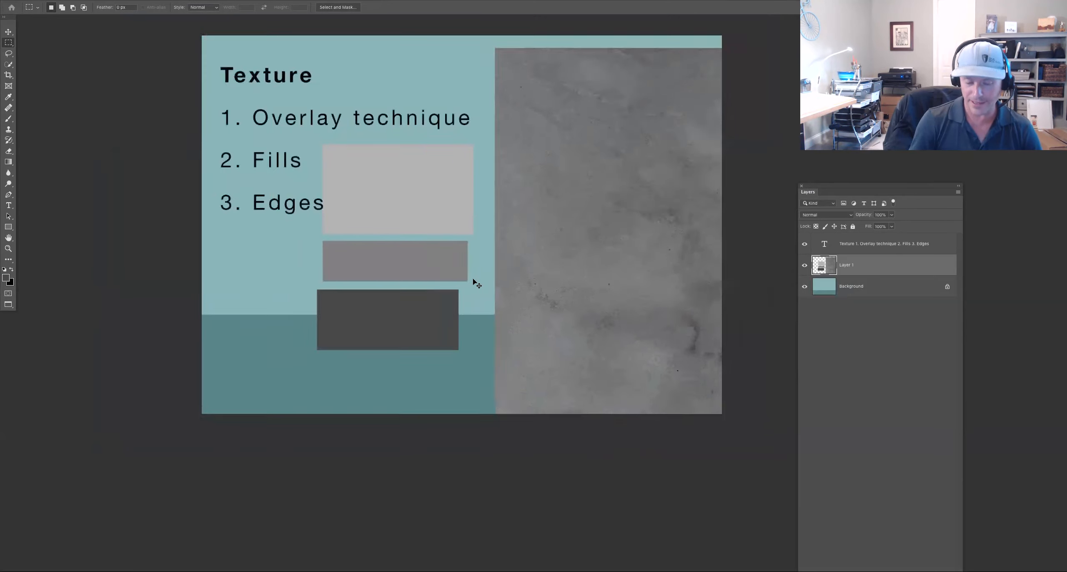
left_click_drag(634, 308, 347, 286)
left_click(838, 216)
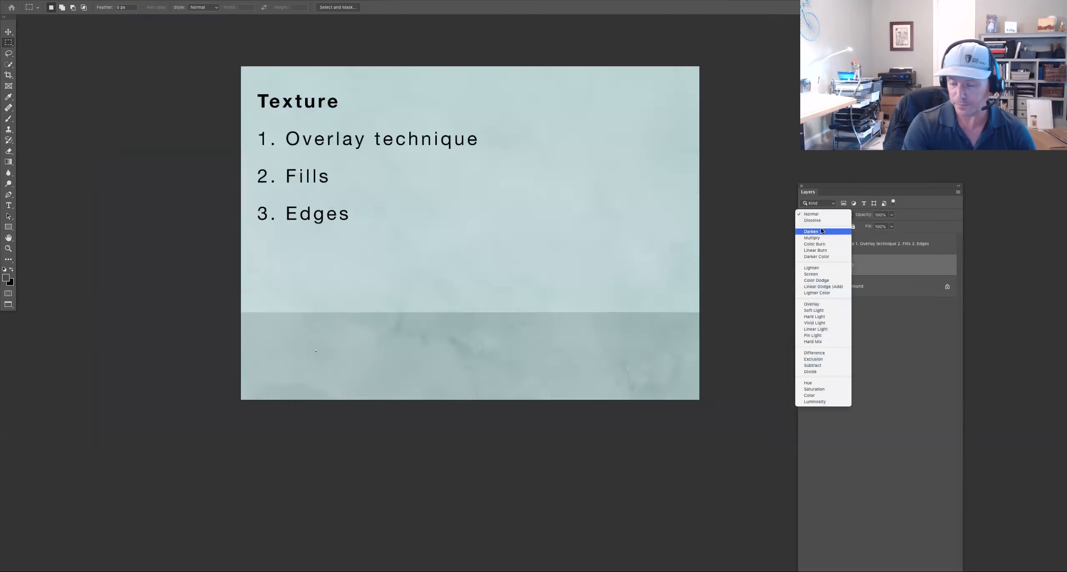
left_click(820, 305)
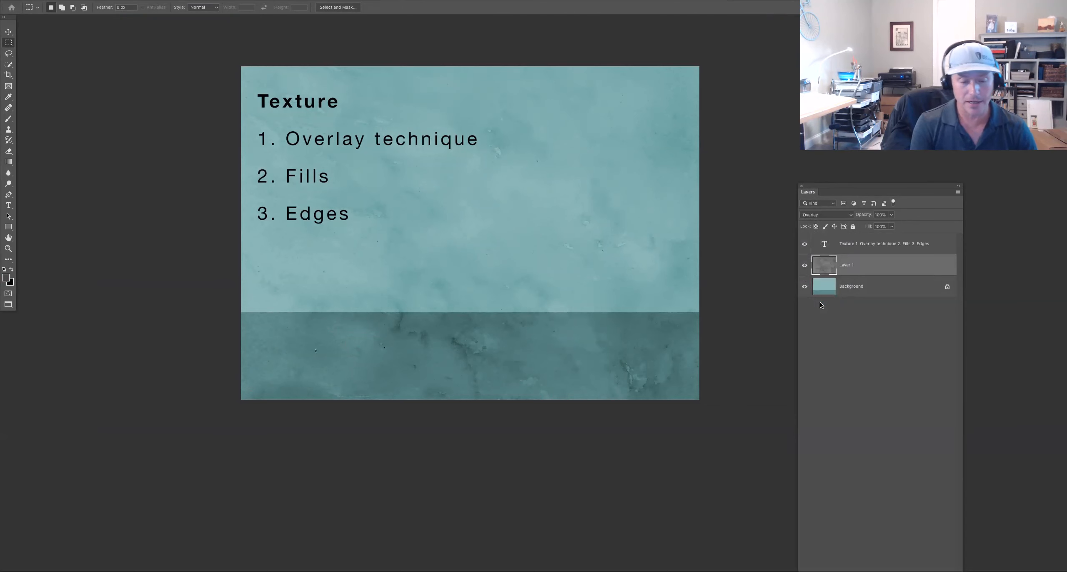
Switch to the open owl illustration document
left_click(262, 1)
left_click(288, 312)
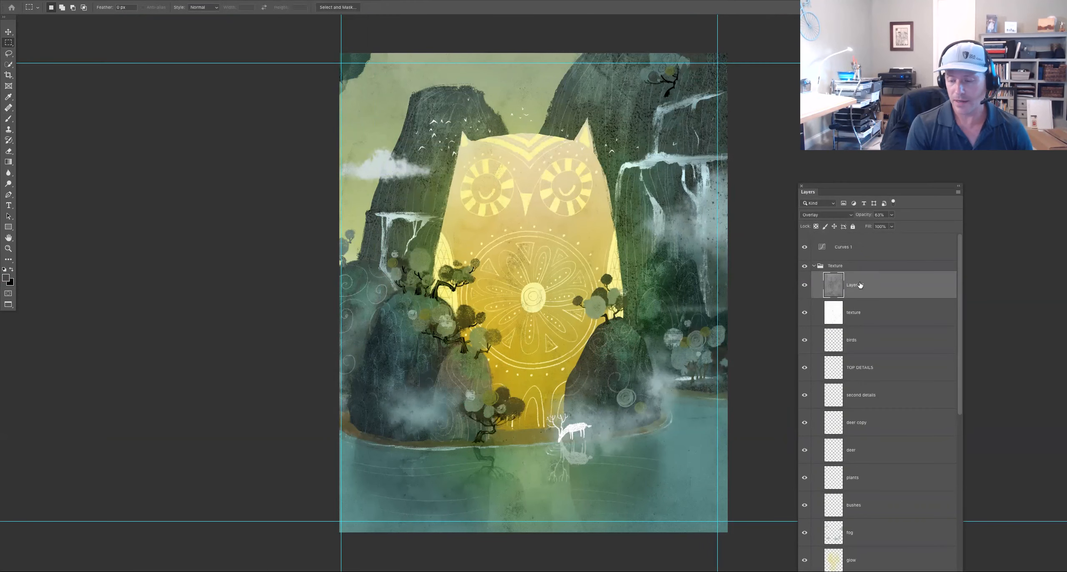
Toggle the visibility of the topmost layer in the Texture group to compare the owl illustration with and without texture
left_click(804, 284)
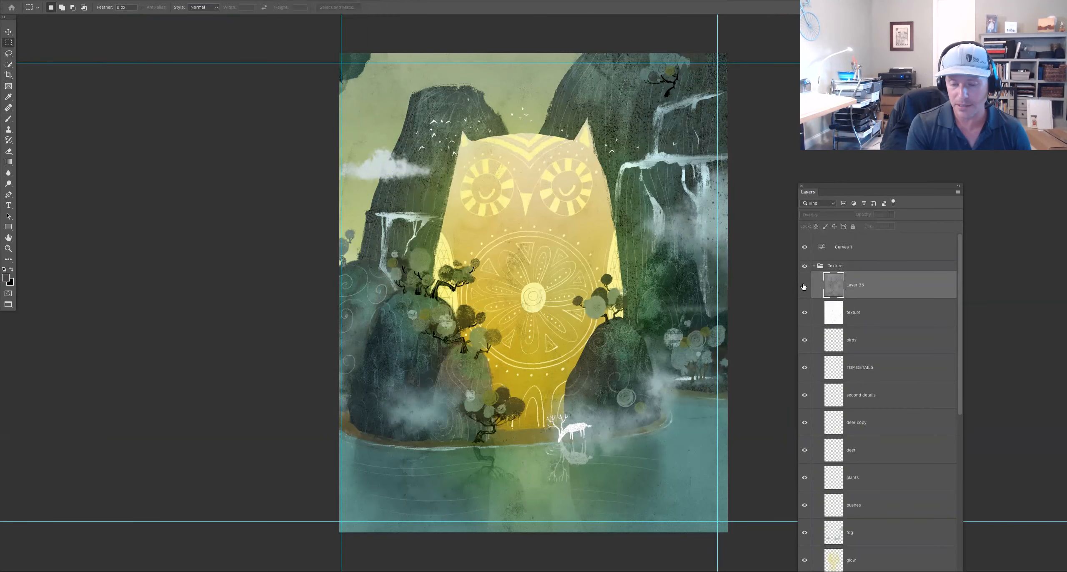
left_click(804, 284)
key("super+plus")
left_click_drag(620, 214, 608, 375)
left_click(805, 287)
left_click(805, 286)
left_click(805, 287)
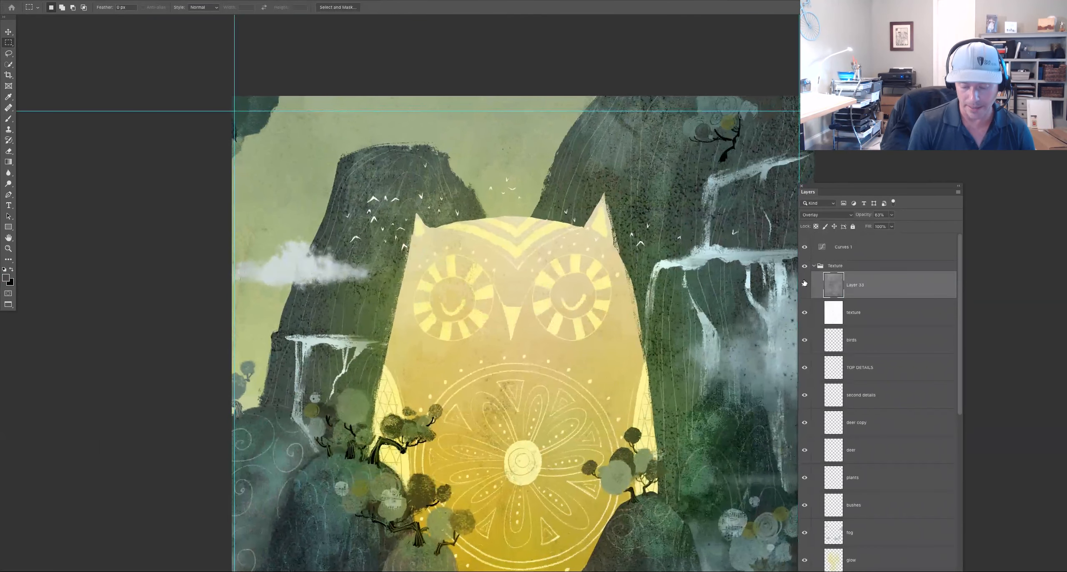
Examine the texture layer's on-and-off effect up close on the owl's head, the sky and the dark rock
key("super+plus")
left_click_drag(577, 285, 701, 429)
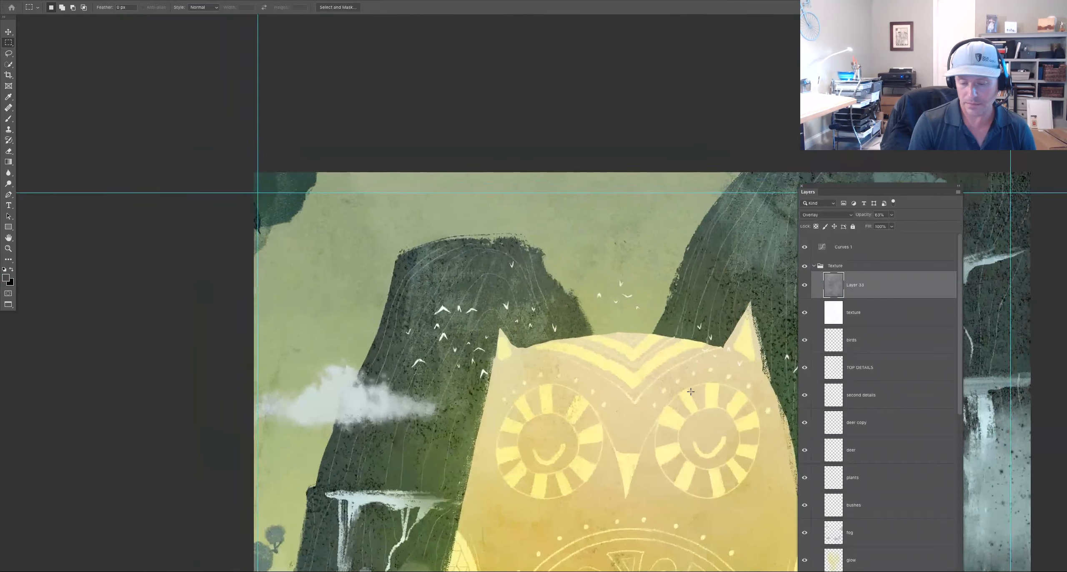
left_click(805, 286)
left_click(805, 286)
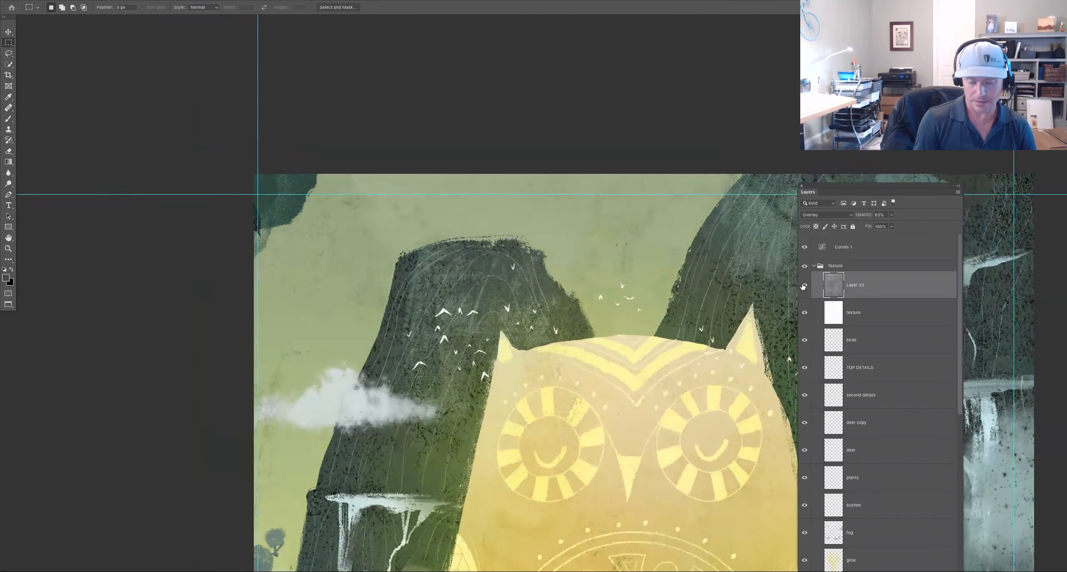
key("super+plus")
left_click(815, 290)
left_click(816, 280)
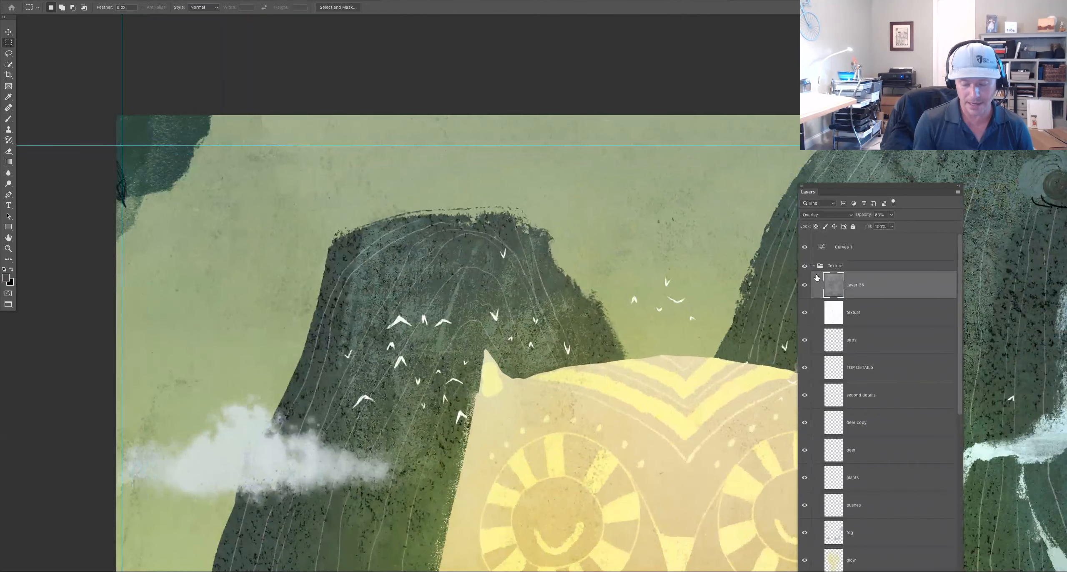
Review the whole owl illustration once more and switch back to the Untitled-1 document
key("super+minus")
key("super+minus")
key("super+minus")
key("super+minus")
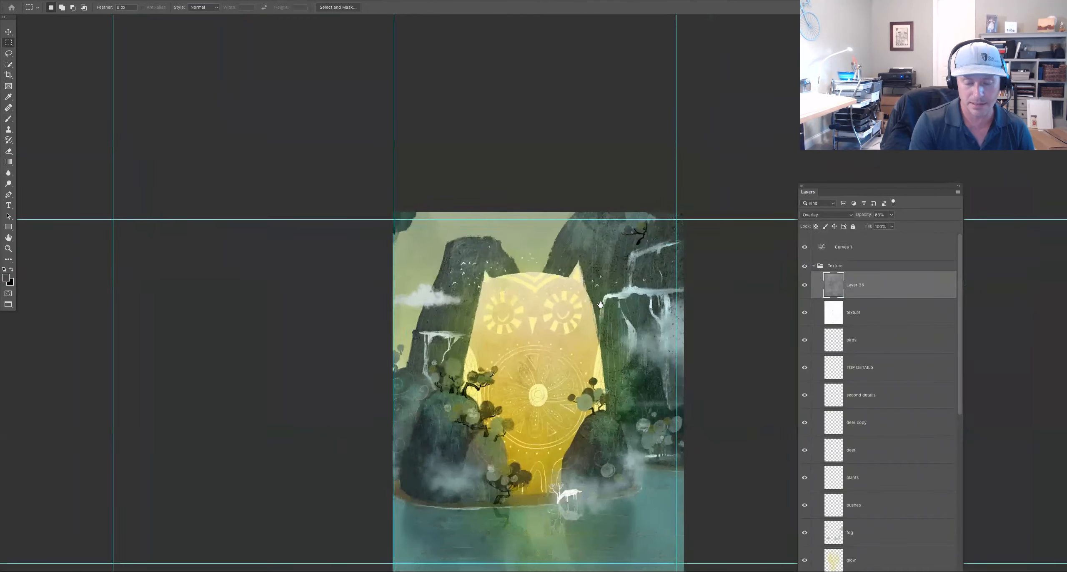
left_click_drag(600, 305, 581, 233)
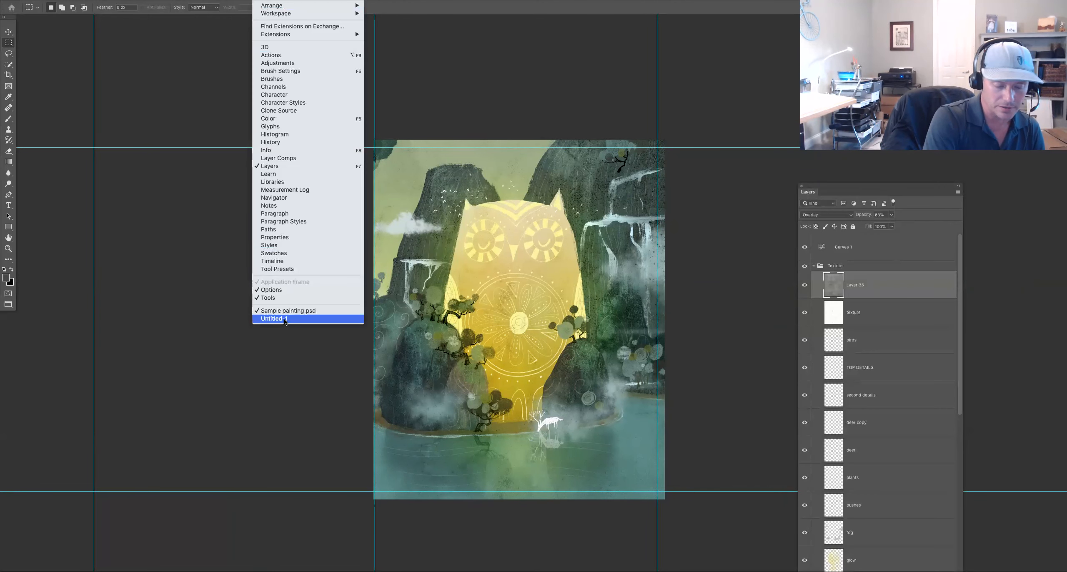
left_click(283, 320)
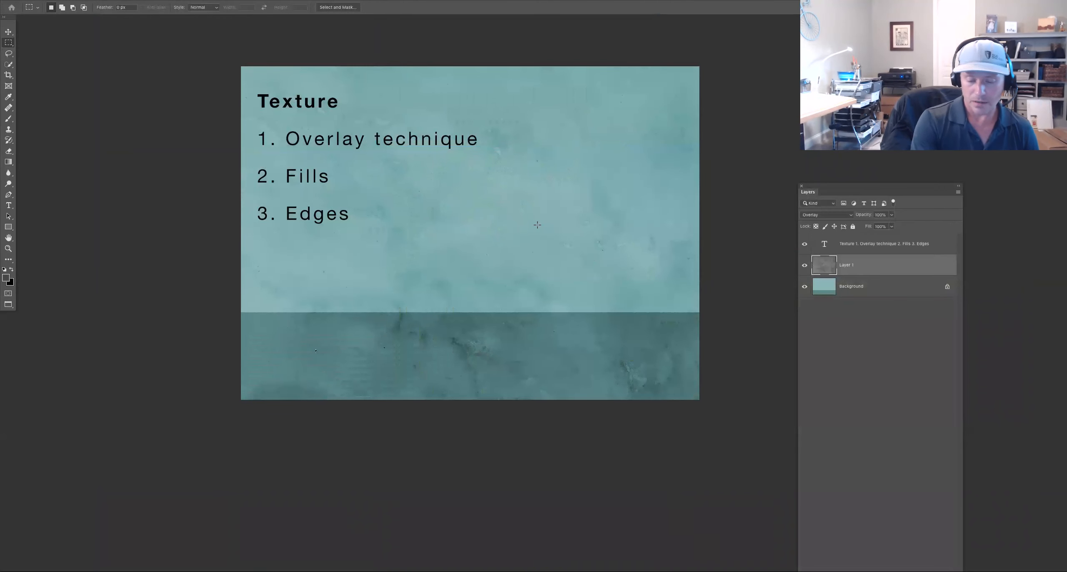
Activate the Brush tool, reposition and shorten the Layers panel, and add an empty layer directly above Background
left_click(855, 286)
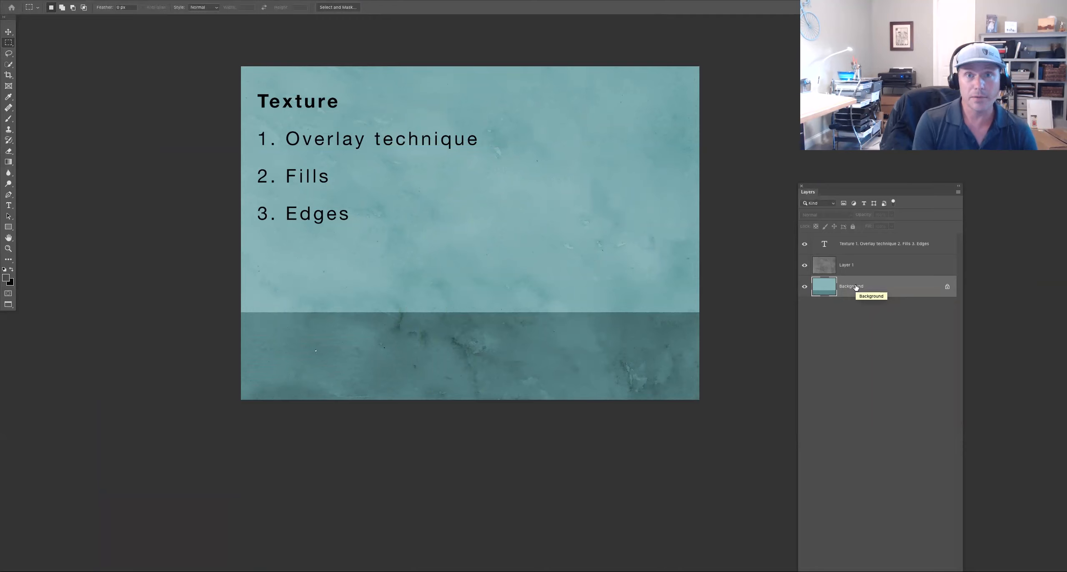
left_click(9, 129)
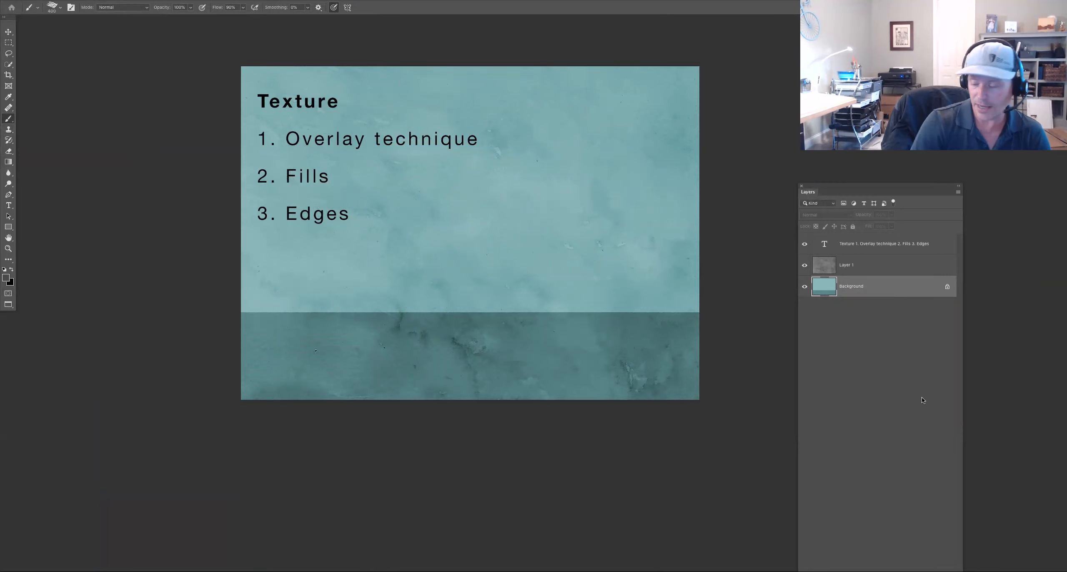
left_click_drag(841, 191, 742, 101)
left_click_drag(810, 531, 794, 194)
left_click_drag(774, 12, 881, 351)
left_click_drag(884, 407, 940, 477)
left_click(939, 482)
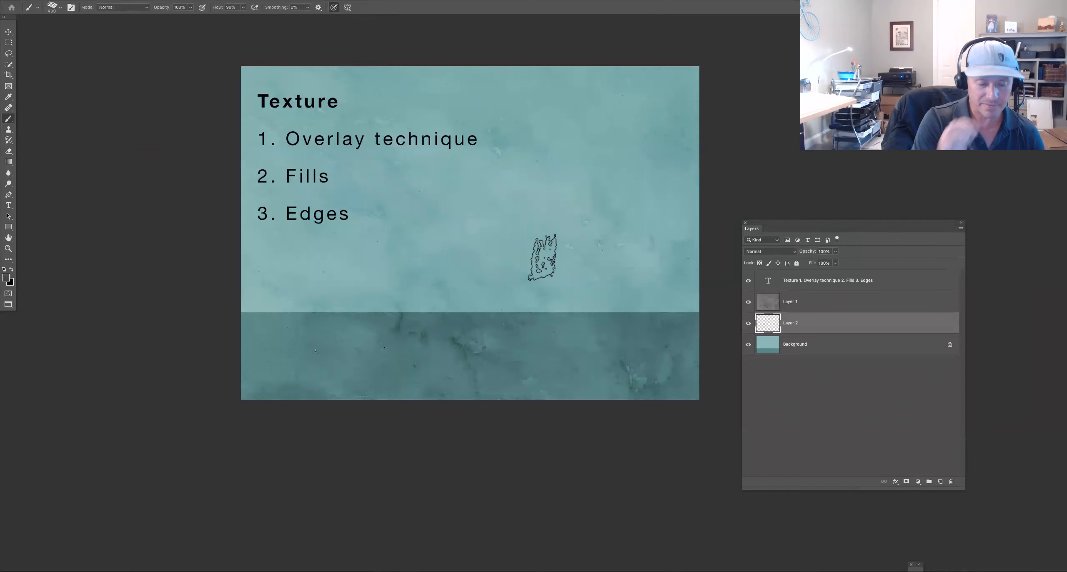
Show the Brushes panel, place it beside the Layers panel and bring the Lee's pencils group into view
left_click(270, 1)
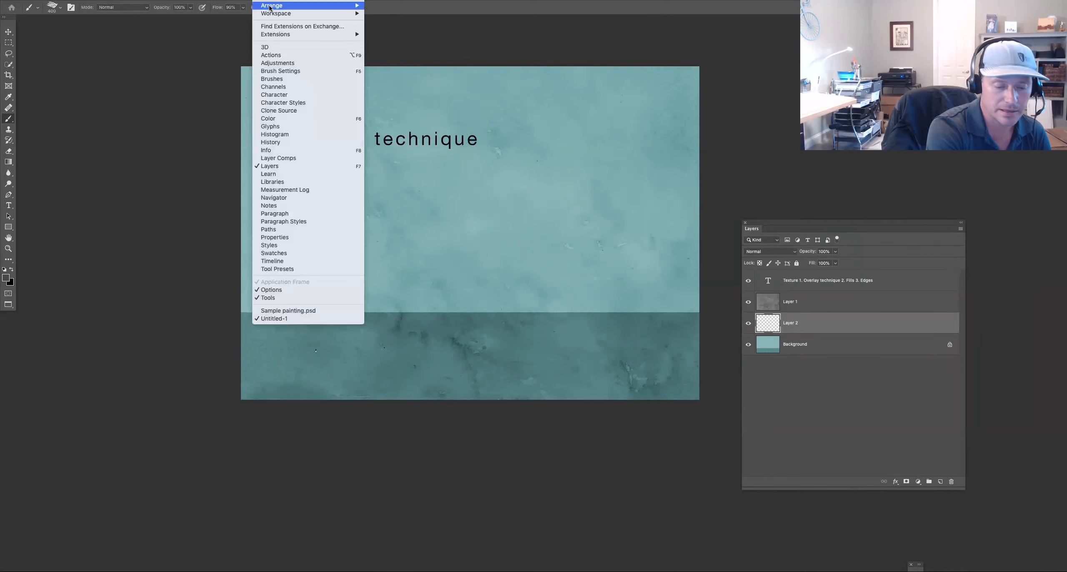
left_click(286, 80)
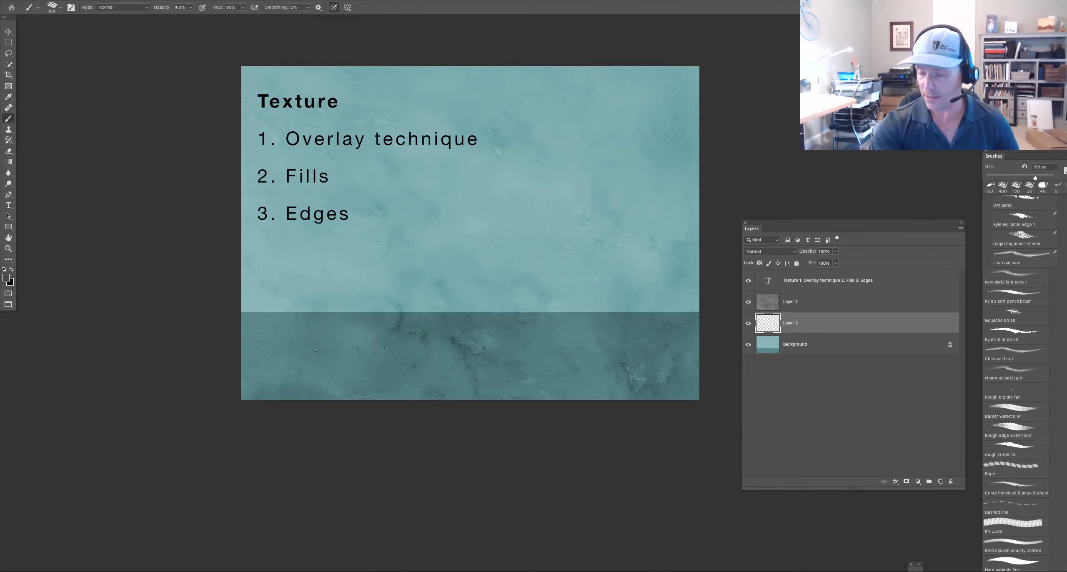
left_click_drag(1021, 156, 916, 218)
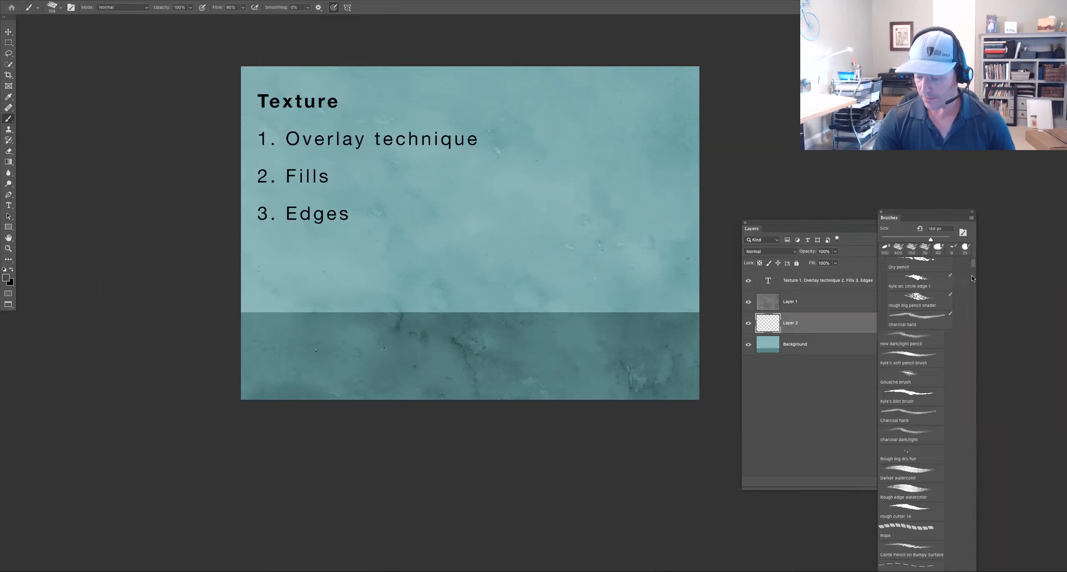
scroll(973, 268, "up", 3)
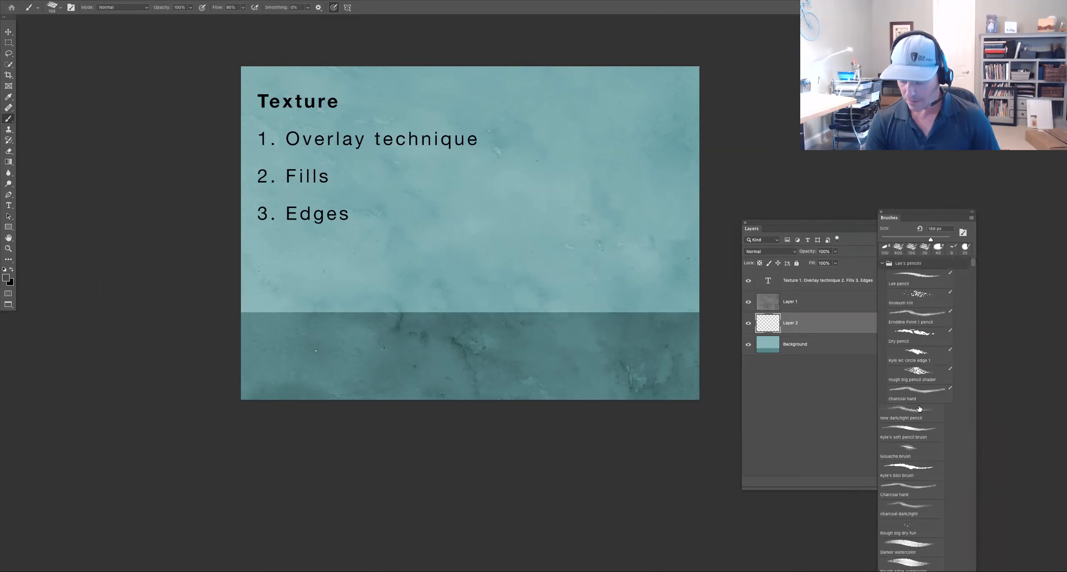
Look through the brush list, sampling presets such as new dark/light pencil, charcoal hard and Erodible Point 1 pencil
double_click(919, 418)
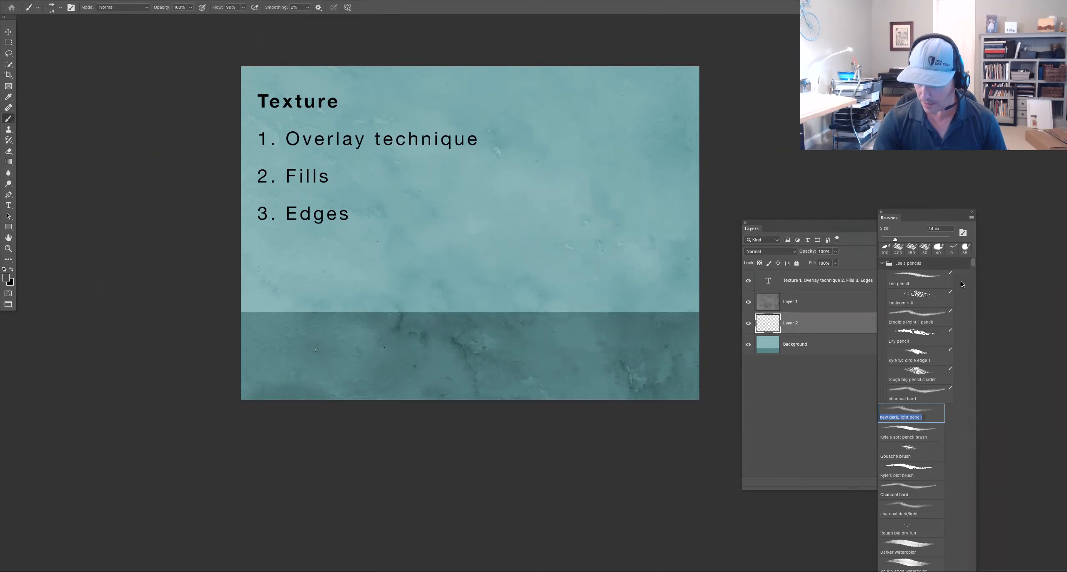
left_click(972, 265)
scroll(967, 282, "down", 3)
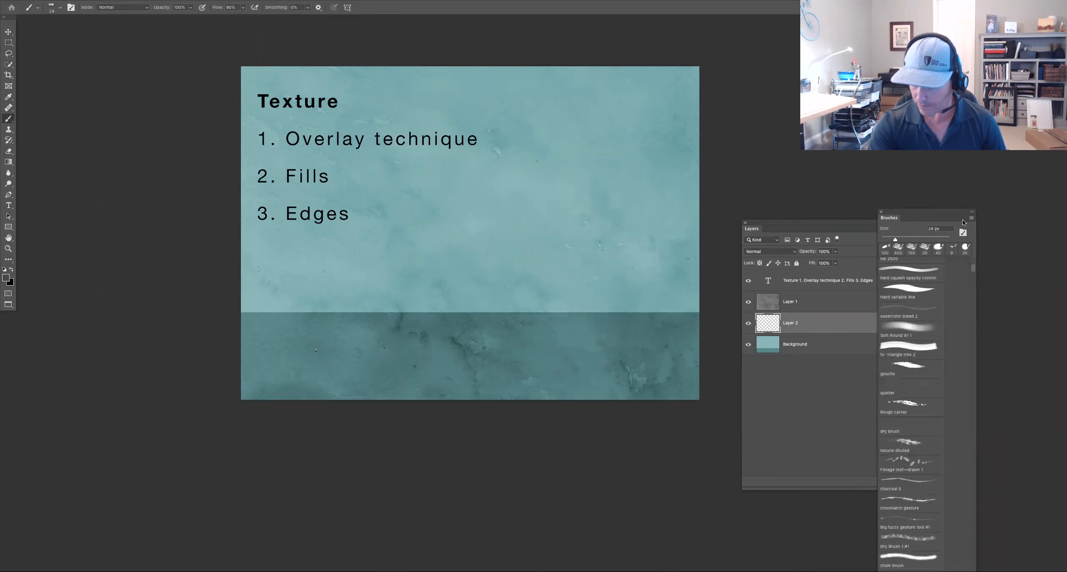
left_click_drag(961, 213, 963, 192)
left_click_drag(976, 242, 978, 227)
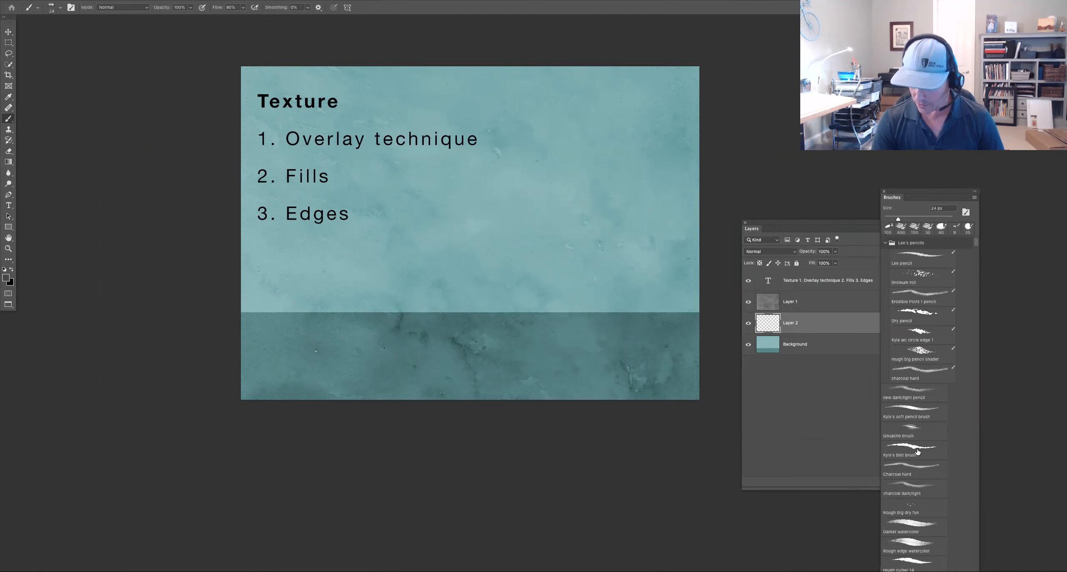
left_click(921, 410)
left_click(919, 378)
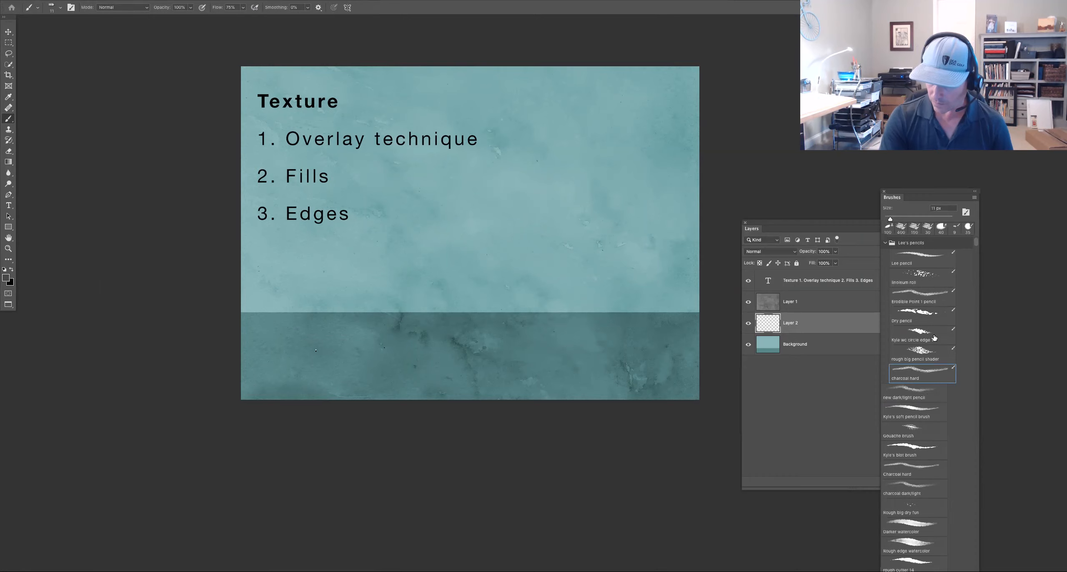
left_click(926, 398)
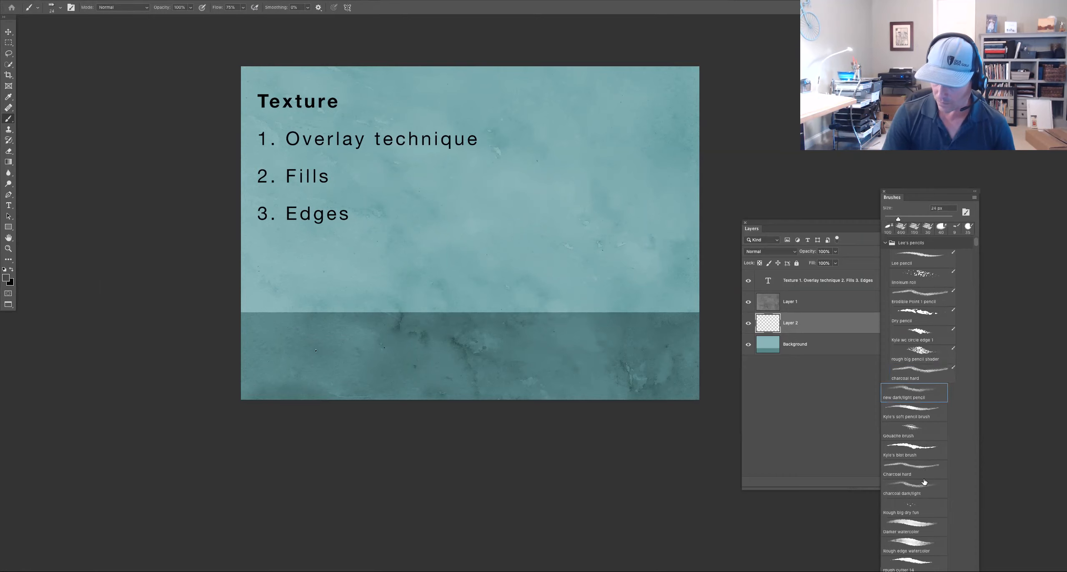
left_click(936, 289)
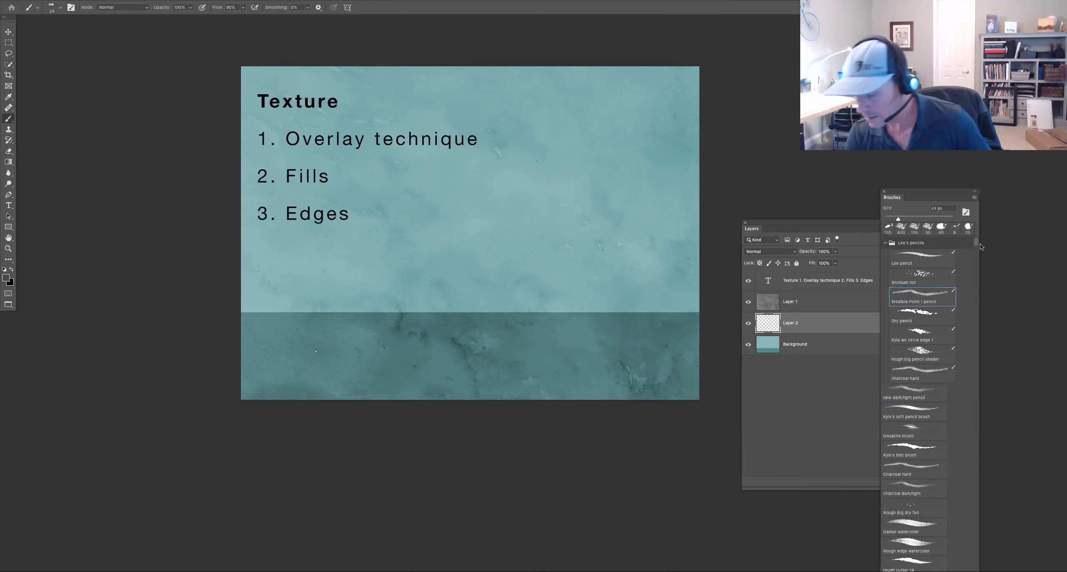
scroll(932, 345, "down", 10)
scroll(933, 346, "up", 1)
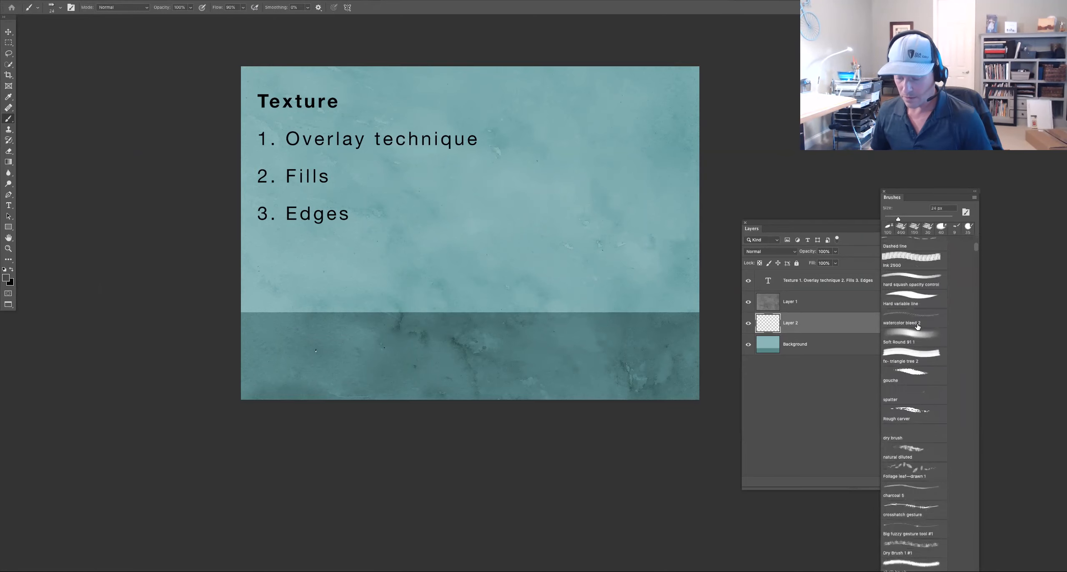
Paint a smooth-edged, solid dark gray rock shape across the horizon on the new layer with the Hard variable line brush
left_click(912, 304)
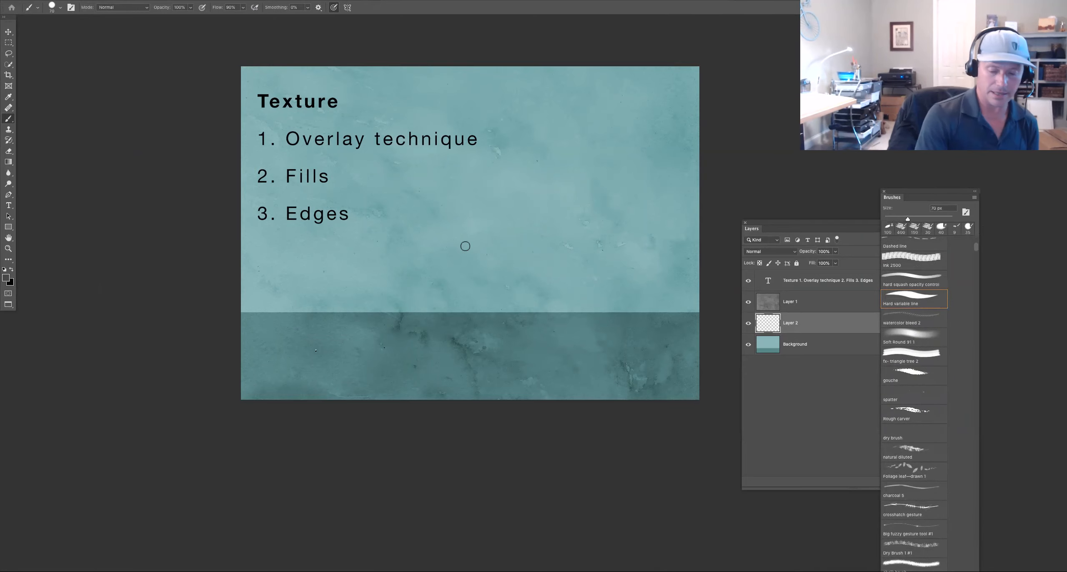
right_click(479, 277, "alt+shift")
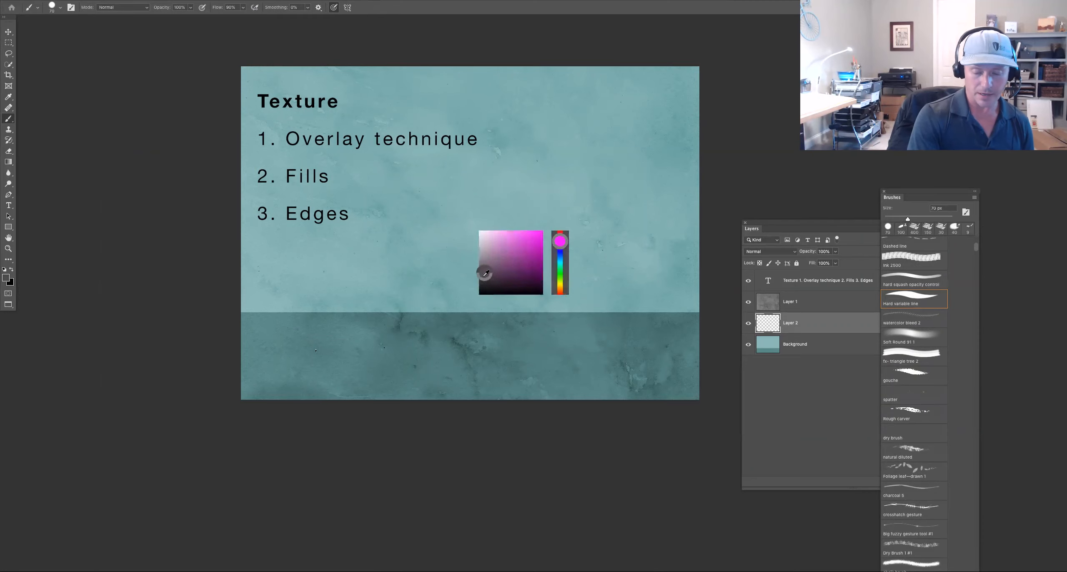
left_click(797, 321)
mouse_move(493, 293)
left_mouse_down()
mouse_move(491, 271)
mouse_move(522, 218)
mouse_move(588, 305)
mouse_move(566, 245)
mouse_move(518, 231)
mouse_move(537, 223)
mouse_move(502, 271)
mouse_move(530, 239)
mouse_move(576, 301)
mouse_move(565, 255)
mouse_move(540, 252)
mouse_move(506, 298)
mouse_move(506, 229)
mouse_move(484, 308)
mouse_move(487, 282)
left_mouse_up()
mouse_move(556, 237)
left_mouse_down()
mouse_move(489, 318)
mouse_move(529, 309)
mouse_move(553, 249)
mouse_move(558, 286)
mouse_move(497, 305)
mouse_move(525, 303)
mouse_move(498, 318)
mouse_move(566, 316)
mouse_move(520, 313)
mouse_move(535, 286)
mouse_move(549, 308)
mouse_move(569, 305)
mouse_move(578, 316)
mouse_move(527, 322)
left_mouse_up()
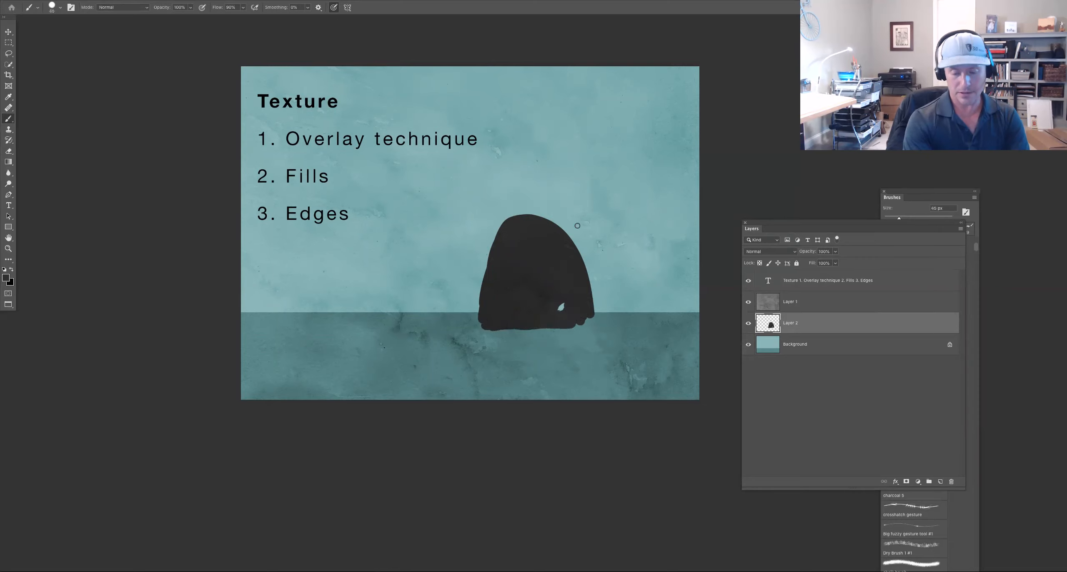
Draw two thin purple arrows pointing at the flat fill and the clean edge of the smooth rock
mouse_move(539, 192)
left_mouse_down("ctrl+alt+super")
mouse_move(572, 174)
mouse_move(571, 163)
left_mouse_up("ctrl+alt+super")
left_click_drag(520, 165, 528, 249)
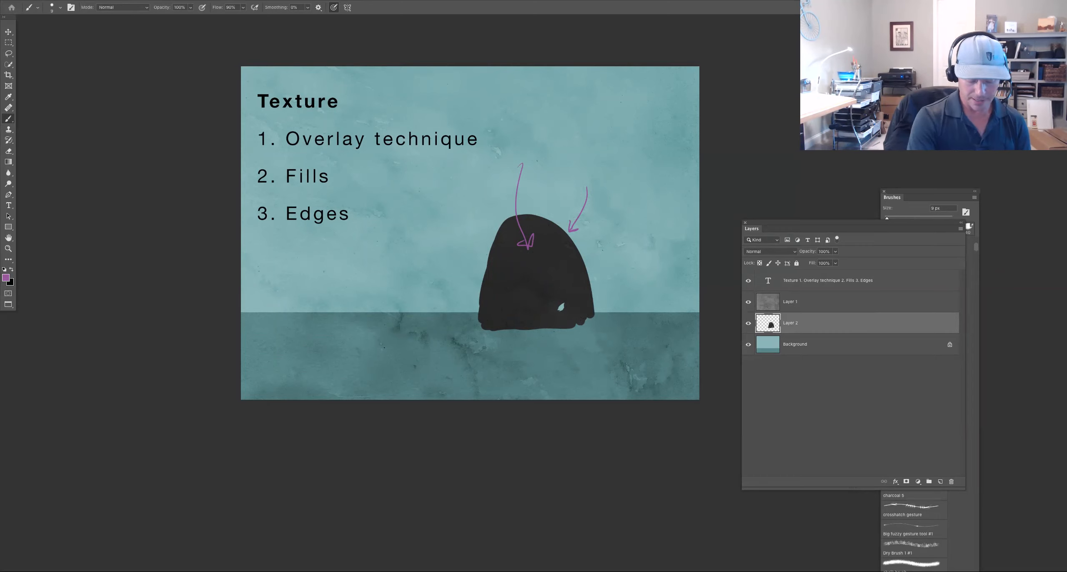
Paint a larger dark rock with rough edges beside the smooth one, using the enlarged Rough big dry fun brush
right_click(380, 308)
left_click_drag(564, 371, 564, 366)
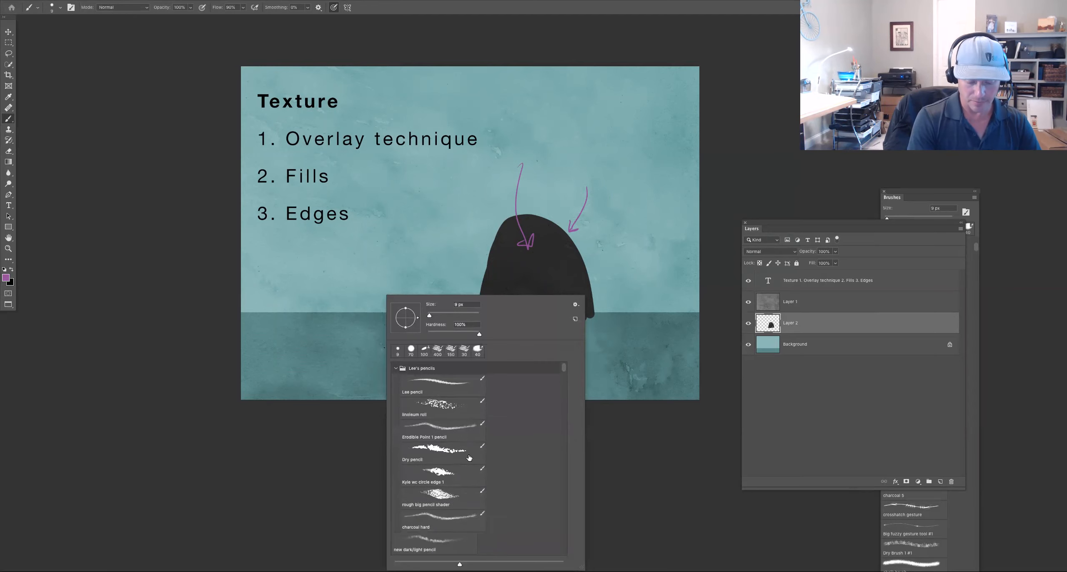
scroll(563, 374, "down", 3)
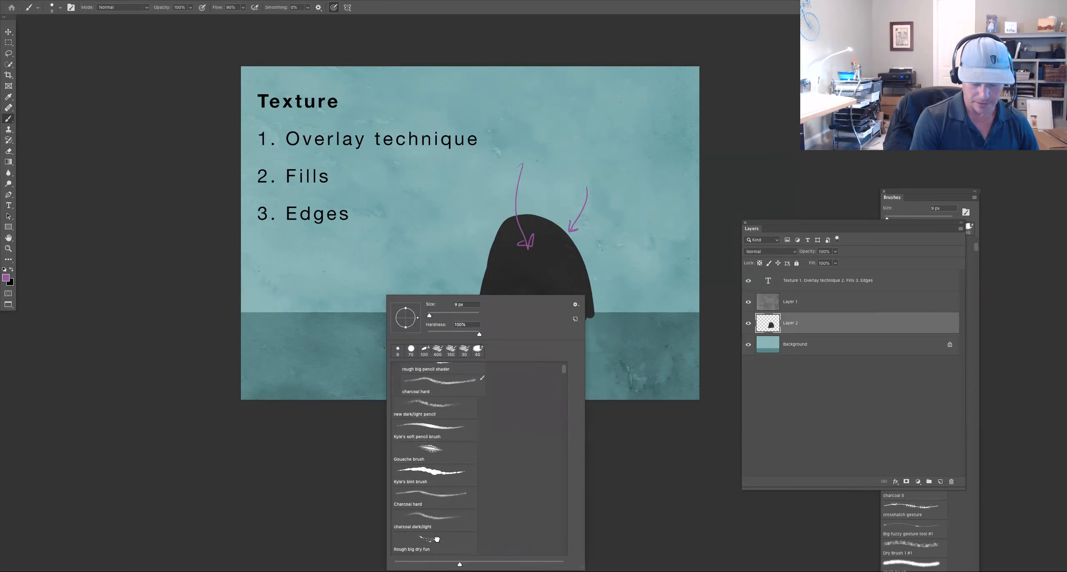
left_click(437, 539)
mouse_move(352, 270)
left_mouse_down()
mouse_move(365, 296)
mouse_move(398, 271)
mouse_move(401, 329)
mouse_move(433, 327)
mouse_move(411, 296)
mouse_move(444, 263)
mouse_move(406, 263)
mouse_move(447, 217)
mouse_move(399, 249)
mouse_move(416, 220)
mouse_move(427, 327)
mouse_move(405, 255)
mouse_move(396, 259)
mouse_move(426, 340)
mouse_move(391, 270)
mouse_move(411, 348)
mouse_move(392, 267)
mouse_move(424, 345)
mouse_move(418, 255)
mouse_move(369, 254)
mouse_move(333, 335)
mouse_move(340, 292)
mouse_move(347, 333)
mouse_move(363, 265)
mouse_move(316, 310)
mouse_move(341, 256)
mouse_move(413, 270)
mouse_move(434, 336)
mouse_move(435, 278)
mouse_move(391, 232)
mouse_move(343, 315)
mouse_move(388, 219)
mouse_move(441, 321)
mouse_move(389, 292)
mouse_move(375, 272)
mouse_move(380, 325)
mouse_move(415, 339)
mouse_move(542, 335)
mouse_move(537, 244)
mouse_move(516, 194)
mouse_move(526, 252)
mouse_move(524, 183)
mouse_move(441, 168)
mouse_move(384, 256)
mouse_move(365, 350)
mouse_move(405, 197)
left_mouse_up()
key("ctrl+z")
key("bracketright")
key("bracketright")
key("ctrl+plus")
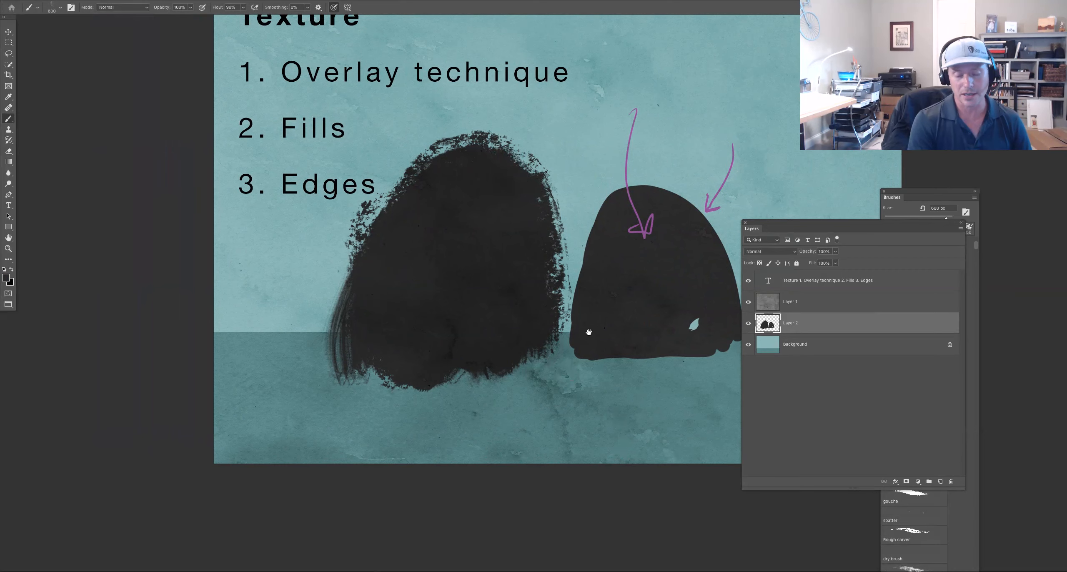
Reduce the brush to 40 px and draw a dark arrow pointing at the rough rock's upper edge
key("bracketleft")
key("bracketleft")
key("bracketleft")
key("bracketleft")
key("bracketleft")
key("bracketleft")
key("bracketleft")
key("bracketleft")
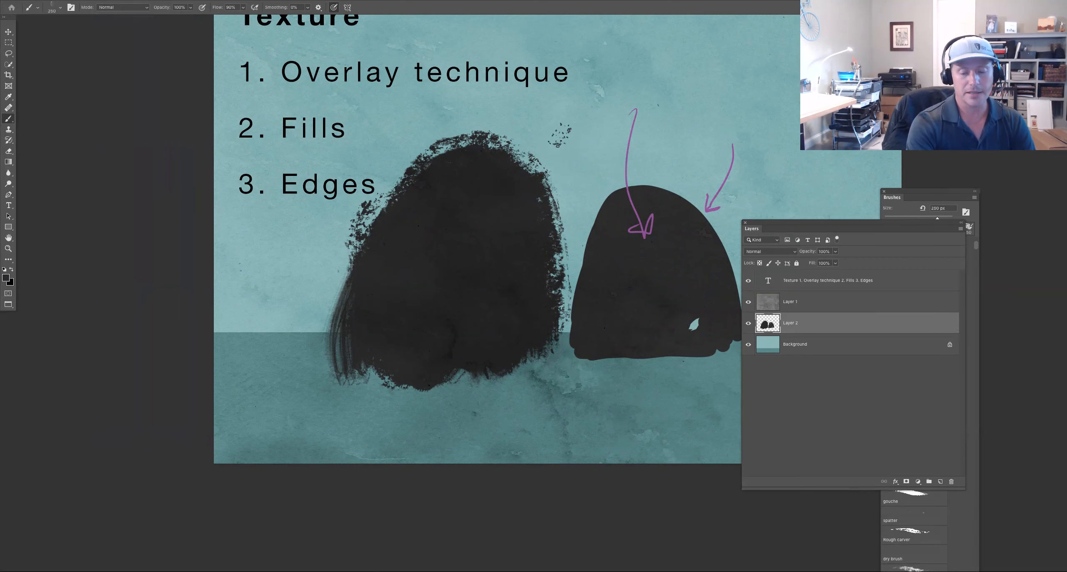
left_click_drag(562, 116, 540, 164)
mouse_move(540, 164)
left_mouse_down()
mouse_move(559, 153)
mouse_move(534, 144)
left_mouse_up()
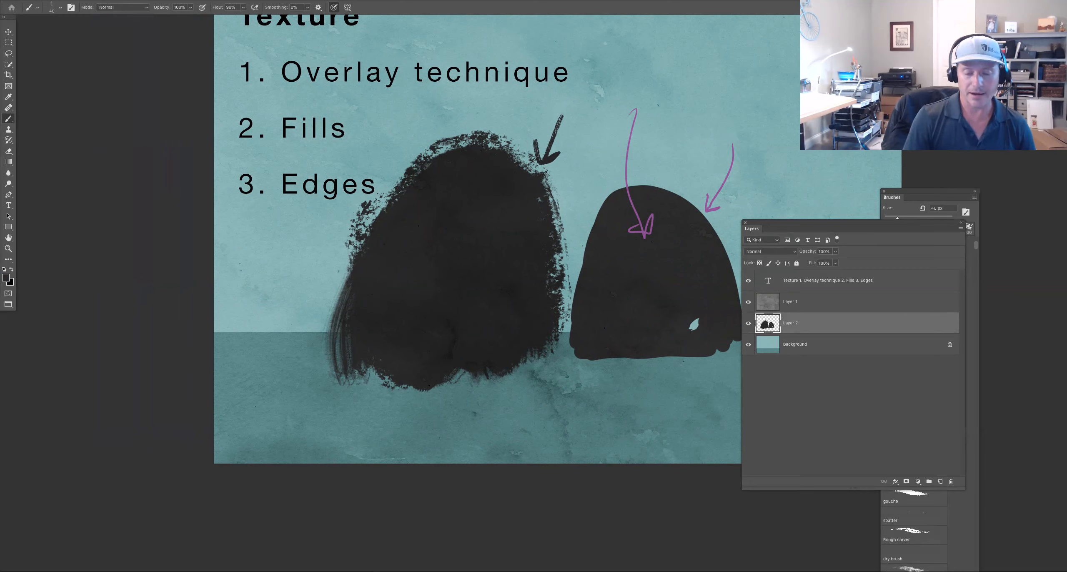
Mark the rough rock's fill with a light teal circle and its edge with a small dark arrow, and undo both marks
left_click(586, 189, "alt")
mouse_move(473, 225)
left_mouse_down()
mouse_move(461, 259)
mouse_move(460, 219)
left_mouse_up()
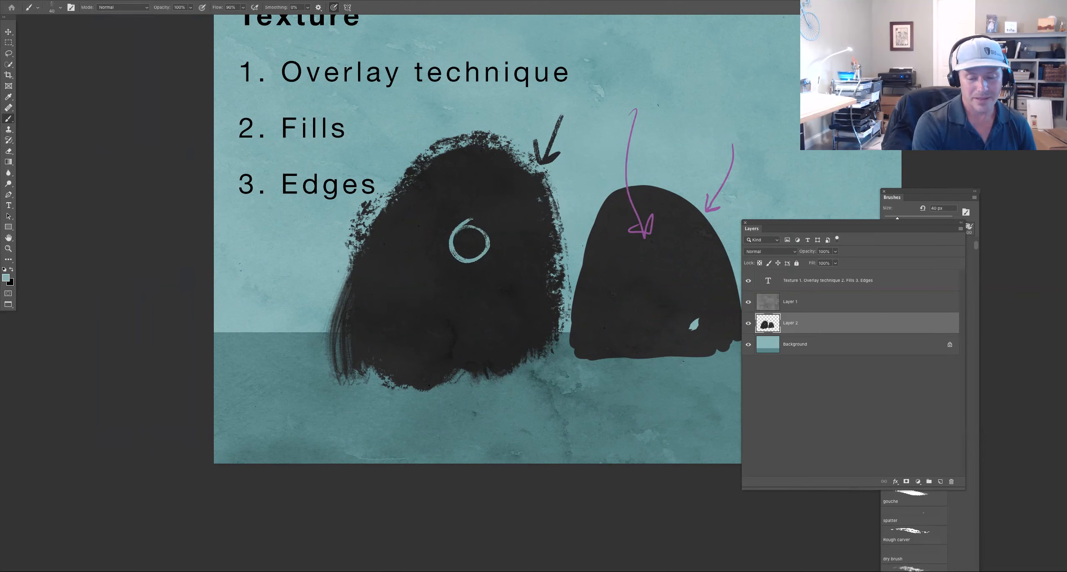
left_click(611, 224, "alt")
mouse_move(585, 168)
left_mouse_down()
mouse_move(564, 193)
mouse_move(579, 193)
left_mouse_up()
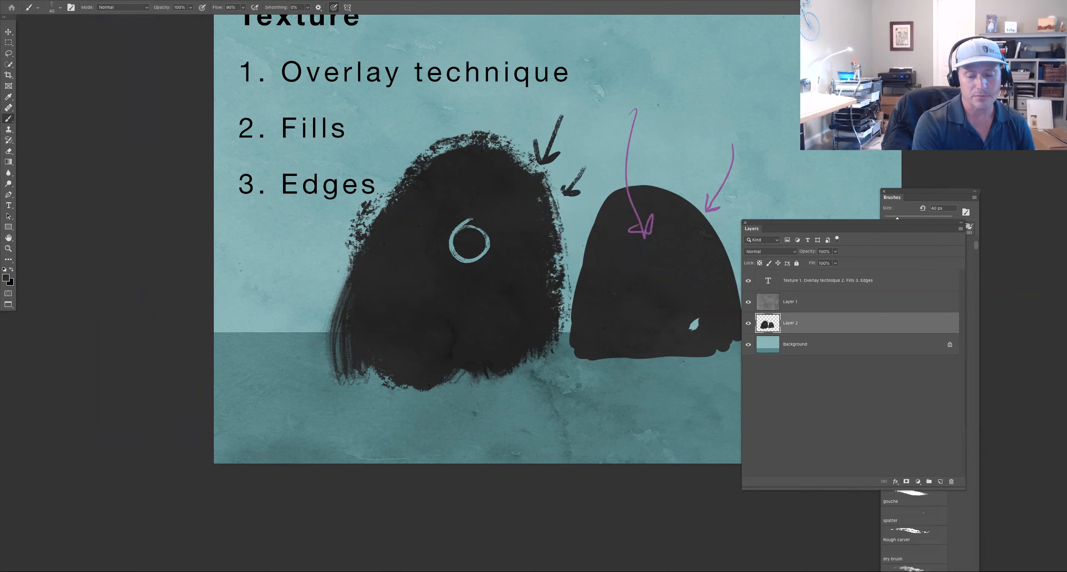
key("ctrl+z")
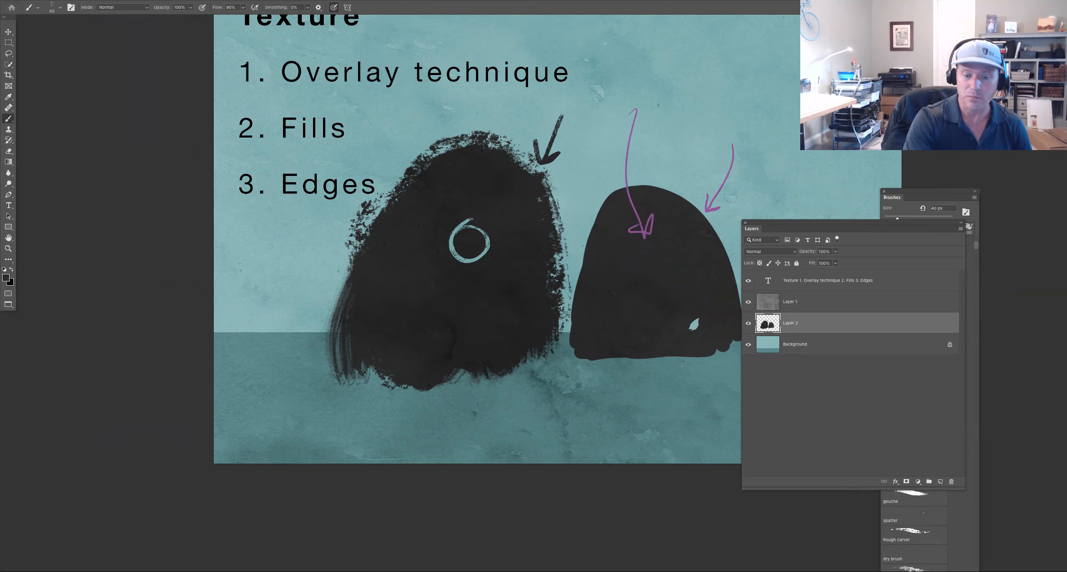
key("ctrl+z")
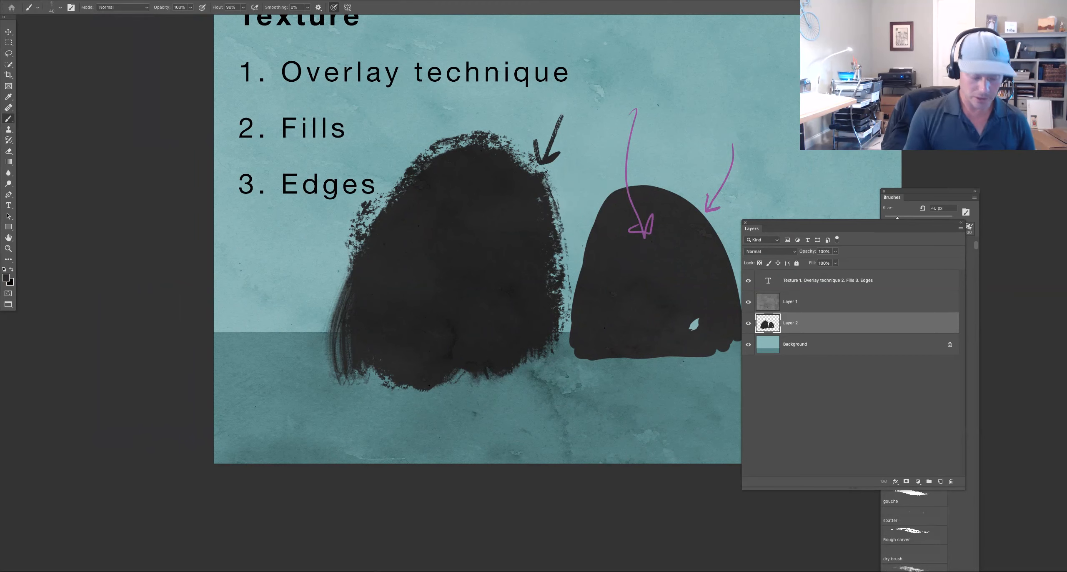
Clear the painted rocks and arrows from Layer 2, and make Layer 1 the active layer
key("ctrl+a")
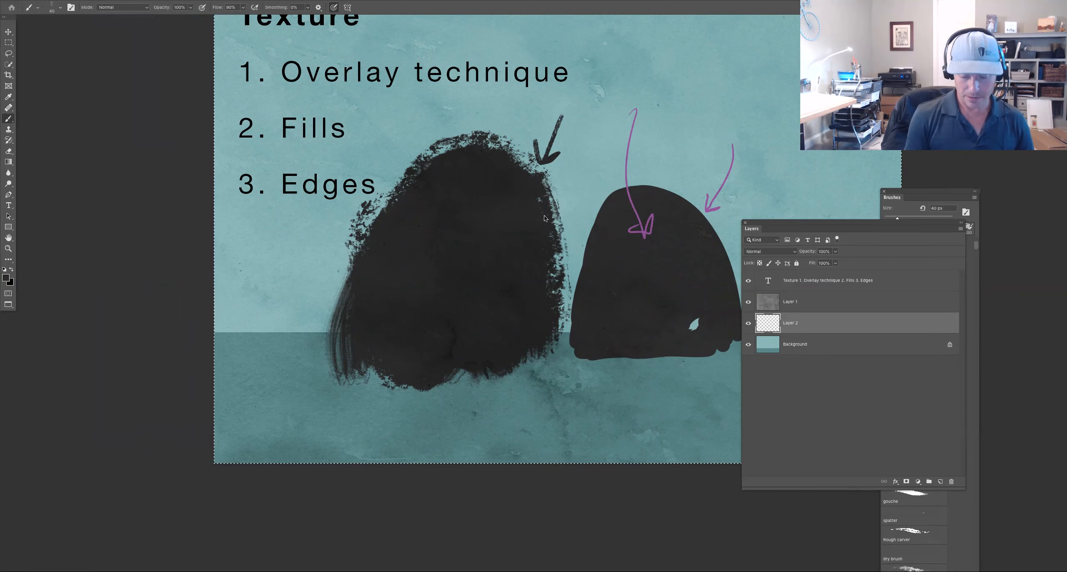
key("Delete")
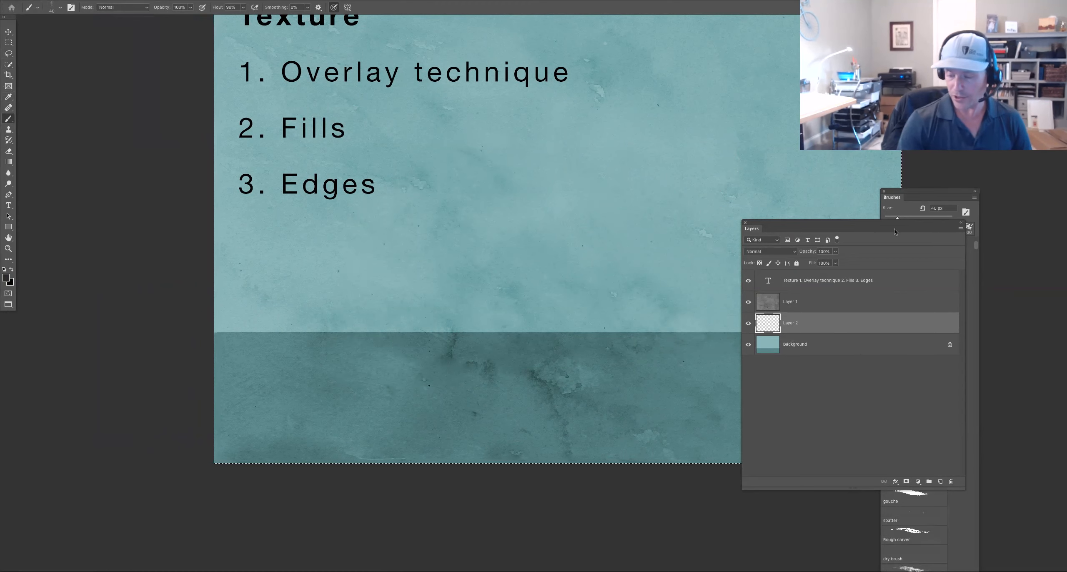
left_click(780, 303)
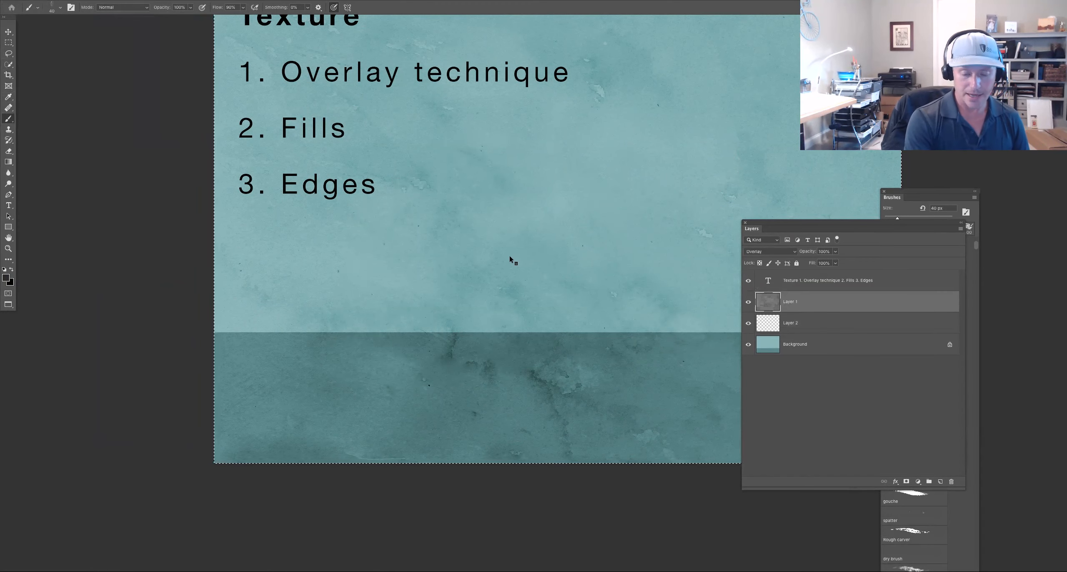
Look through the brushes, bring up the tool presets and choose the Ink- rolled 1400 brush preset
left_click(931, 193)
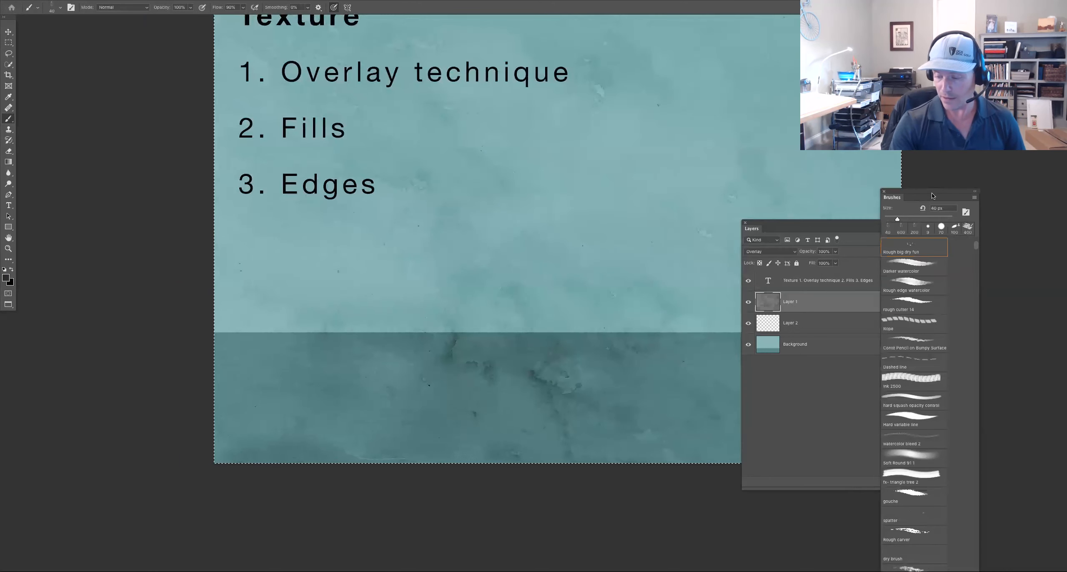
scroll(976, 242, "down", 4)
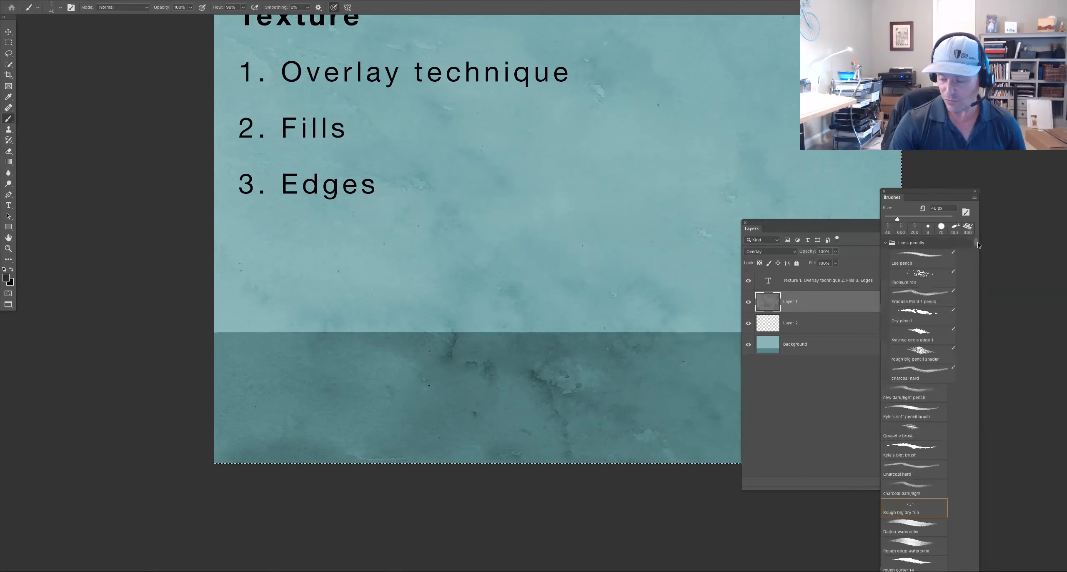
left_click_drag(978, 247, 974, 263)
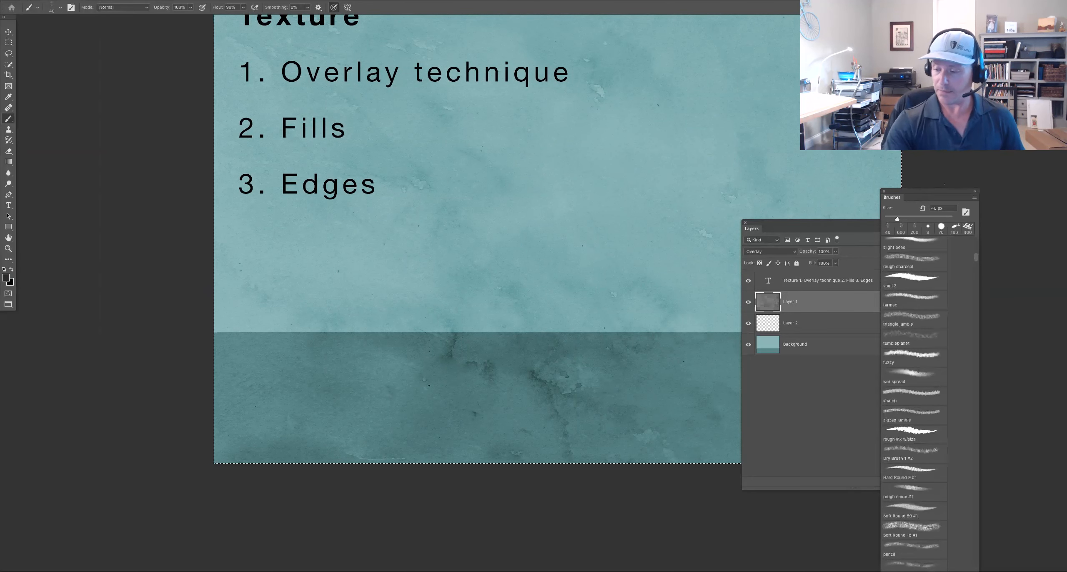
left_click(1058, 104)
mouse_move(978, 20)
left_mouse_down()
mouse_move(979, 163)
mouse_move(978, 18)
mouse_move(902, 205)
mouse_move(707, 183)
left_mouse_up()
left_click_drag(776, 293, 784, 223)
scroll(784, 244, "down", 8)
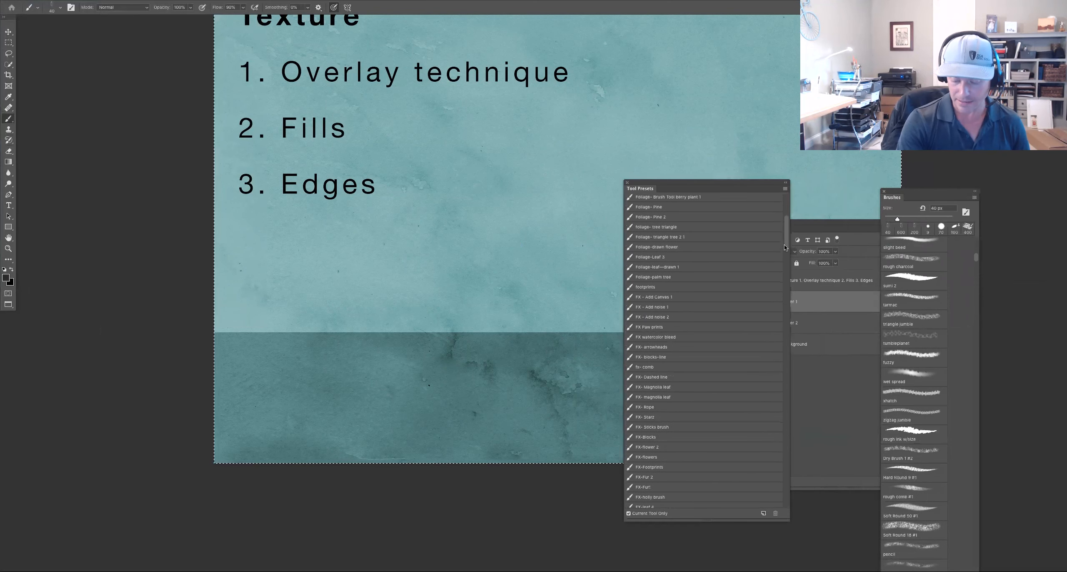
scroll(779, 258, "down", 5)
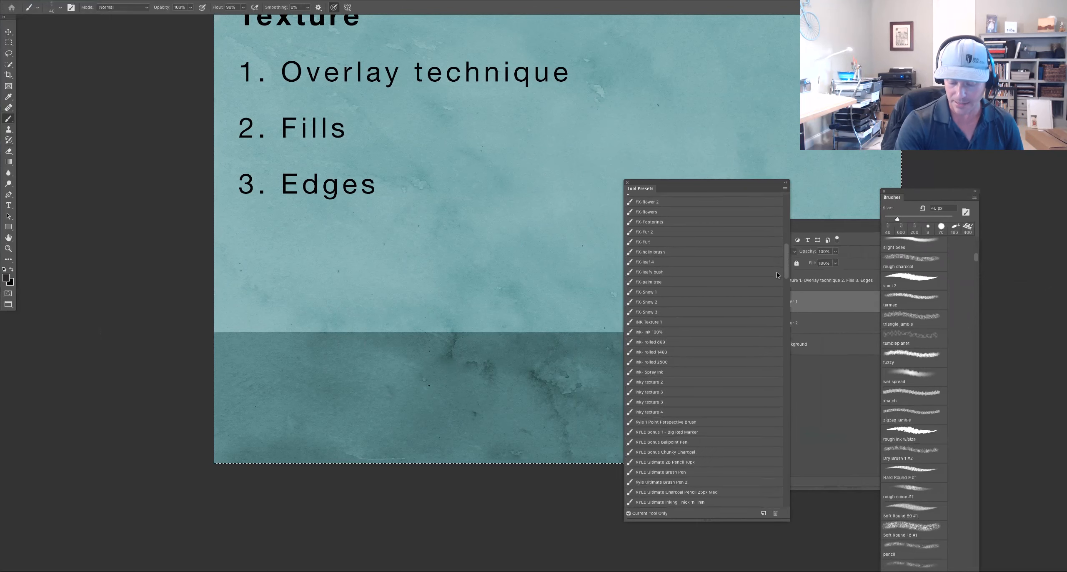
left_click(671, 356)
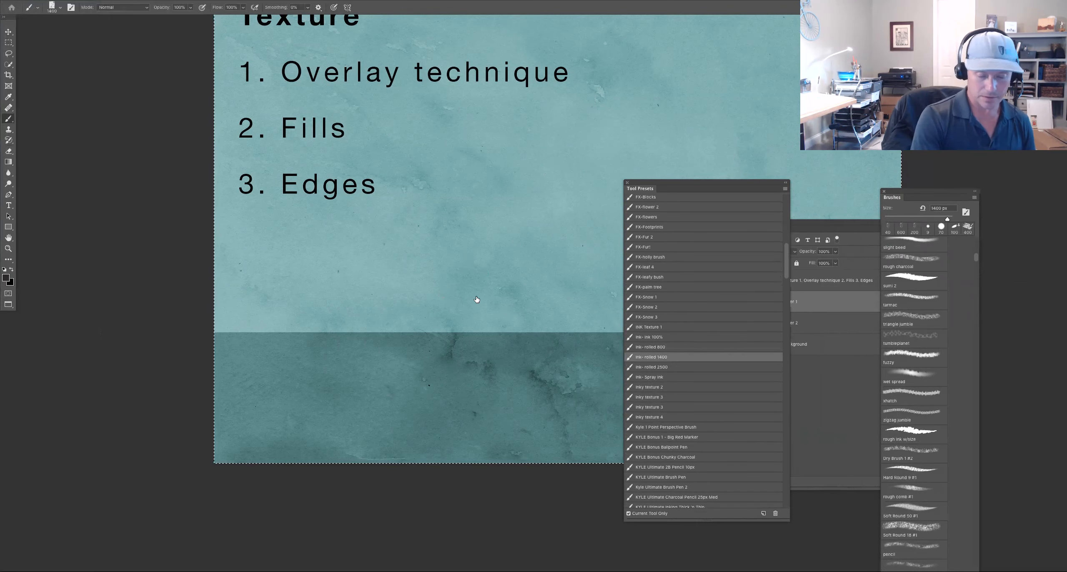
Stamp the rolled-ink texture once on Layer 2 beside the list, undoing the stray stamp on Layer 1, and move the tool presets off the artwork
left_click(487, 292)
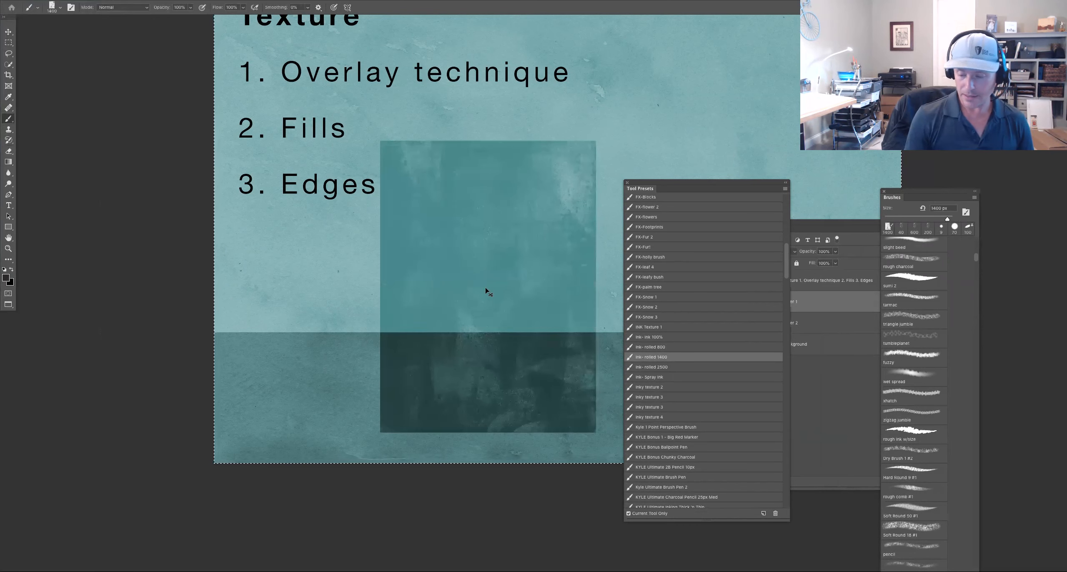
key("super+z")
left_click(831, 303)
left_click(828, 327)
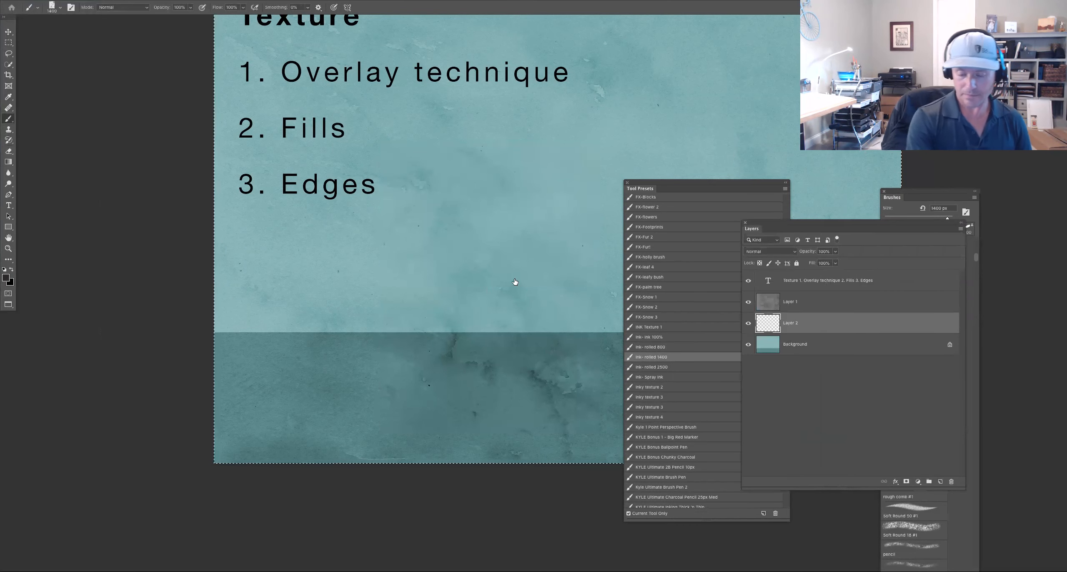
left_click(487, 257)
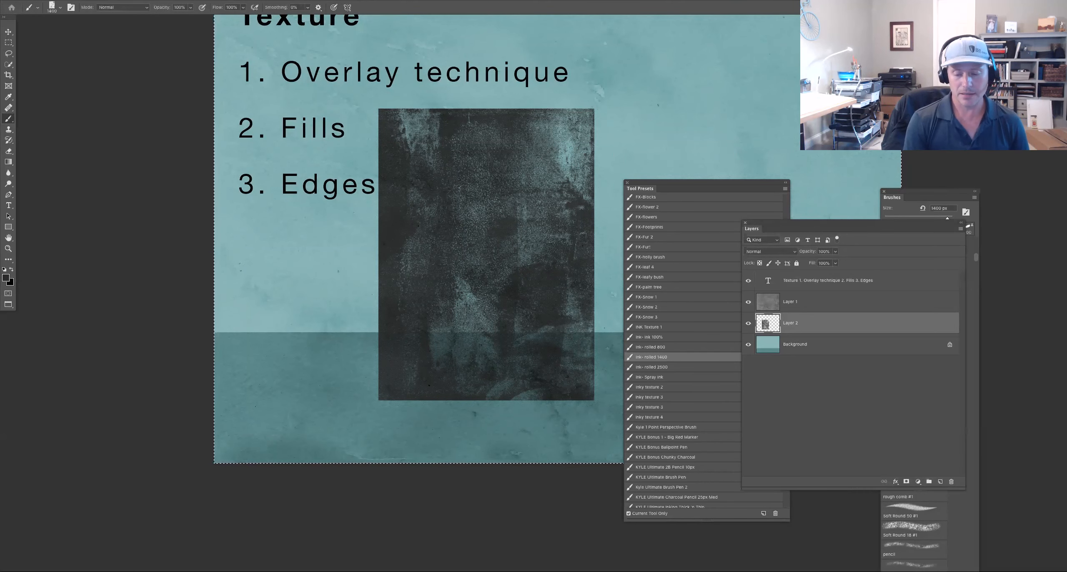
left_click_drag(719, 180, 908, 313)
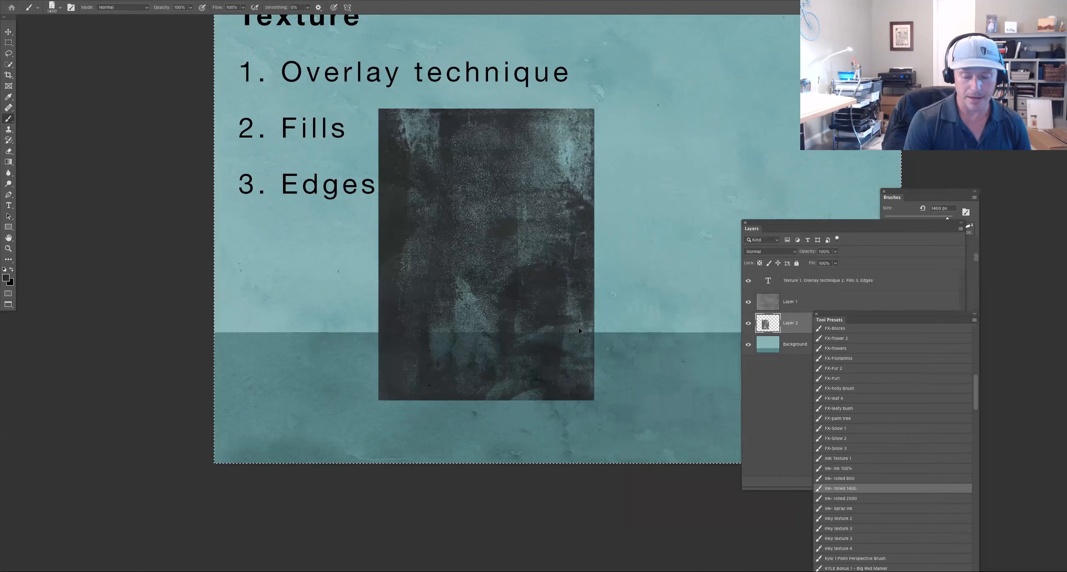
Shift the ink-textured block down and to the right, deselect it, and undo both changes
left_click_drag(580, 331, 683, 368)
key("ctrl+d")
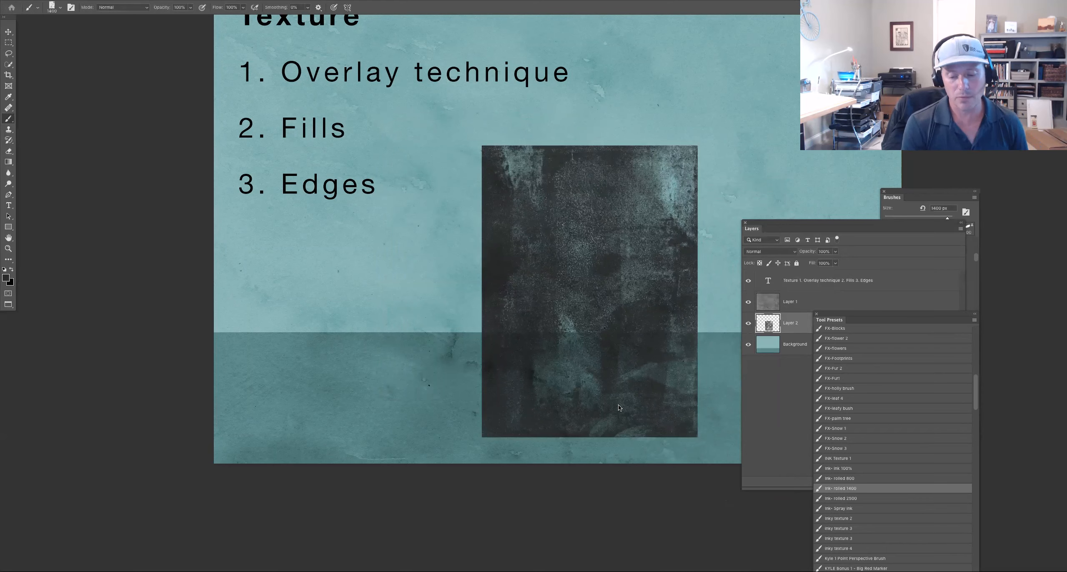
key("ctrl+z")
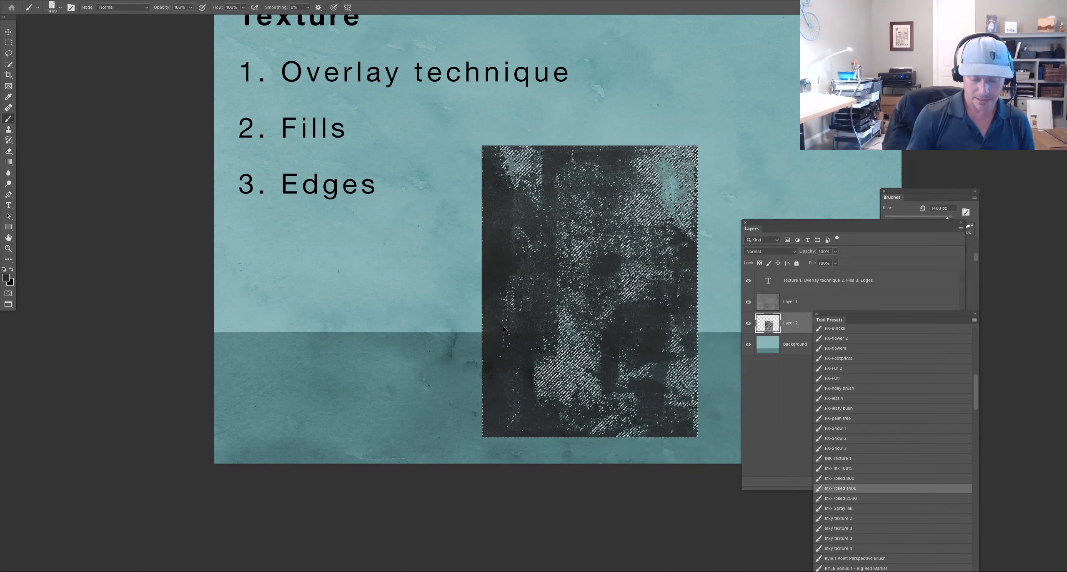
key("ctrl+z")
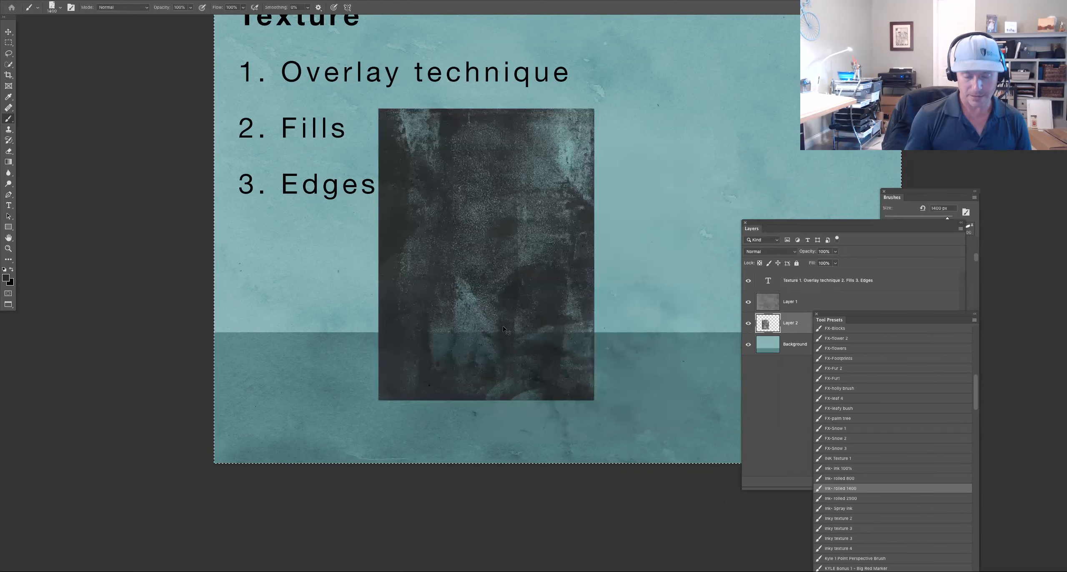
Enlarge the ink brush to 1700 px and undo the textured block on Layer 2
key("bracketright")
key("bracketright")
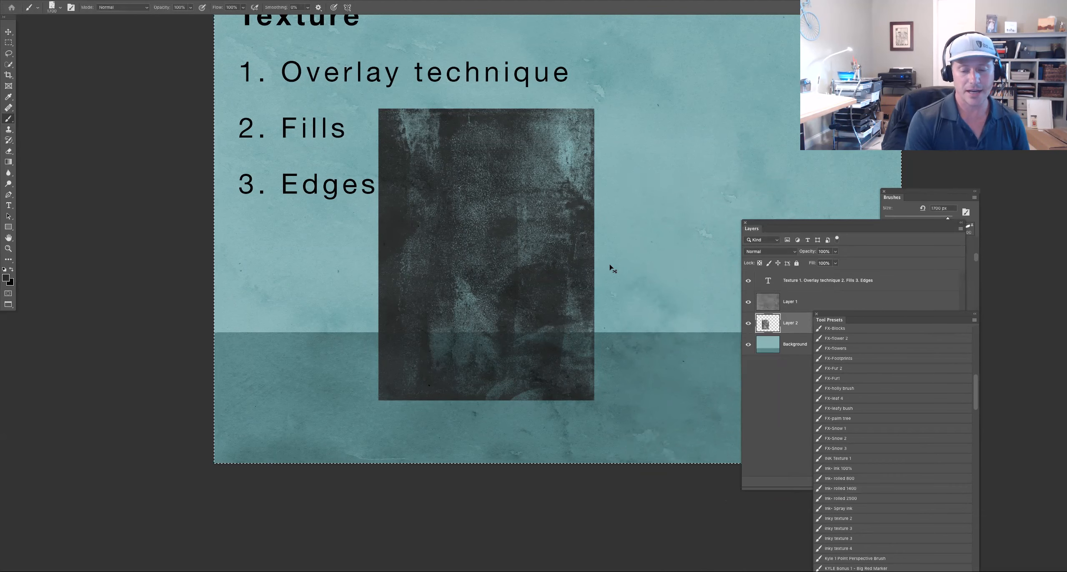
key("super+z")
key("super+z")
key("super+z")
key("super+z")
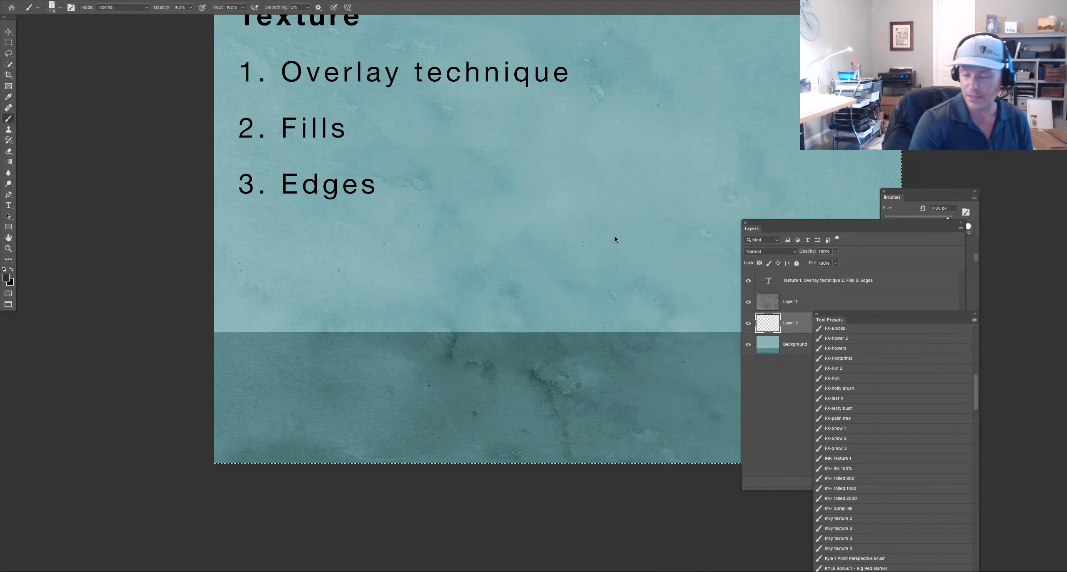
Switch to the 9 px brush, draw an arrow pointing at the word Fills and handwrite COMBO beside it
right_click(513, 284)
left_click(600, 277)
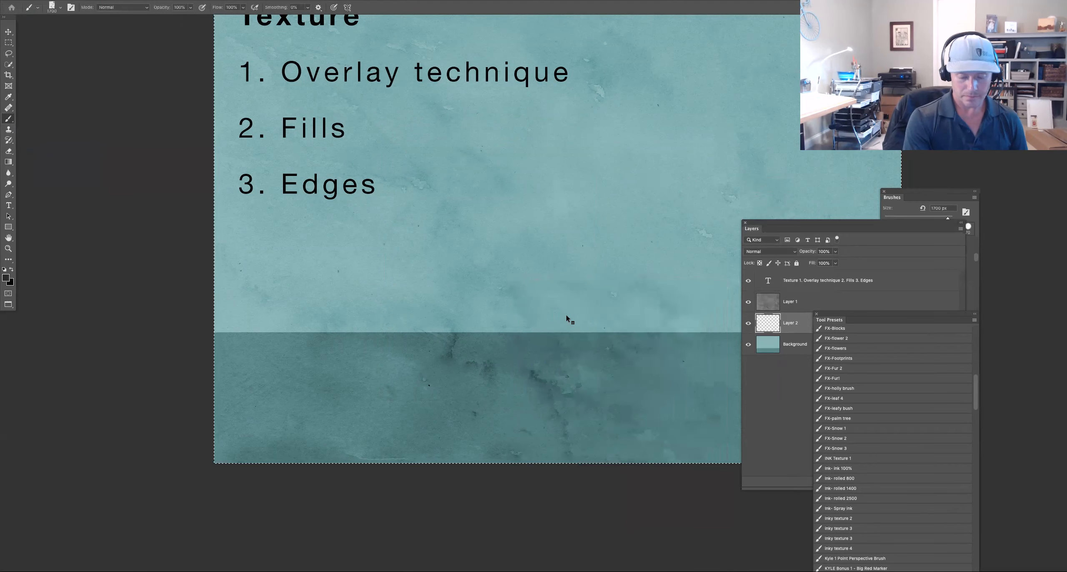
right_click(566, 315)
left_click(653, 351)
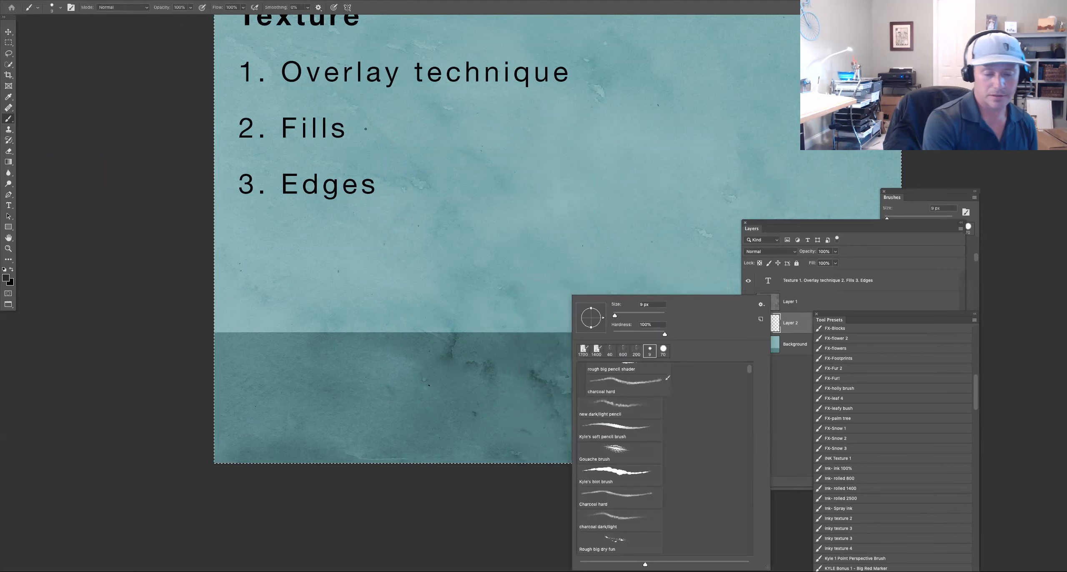
left_click(365, 129)
left_click_drag(389, 120, 358, 123)
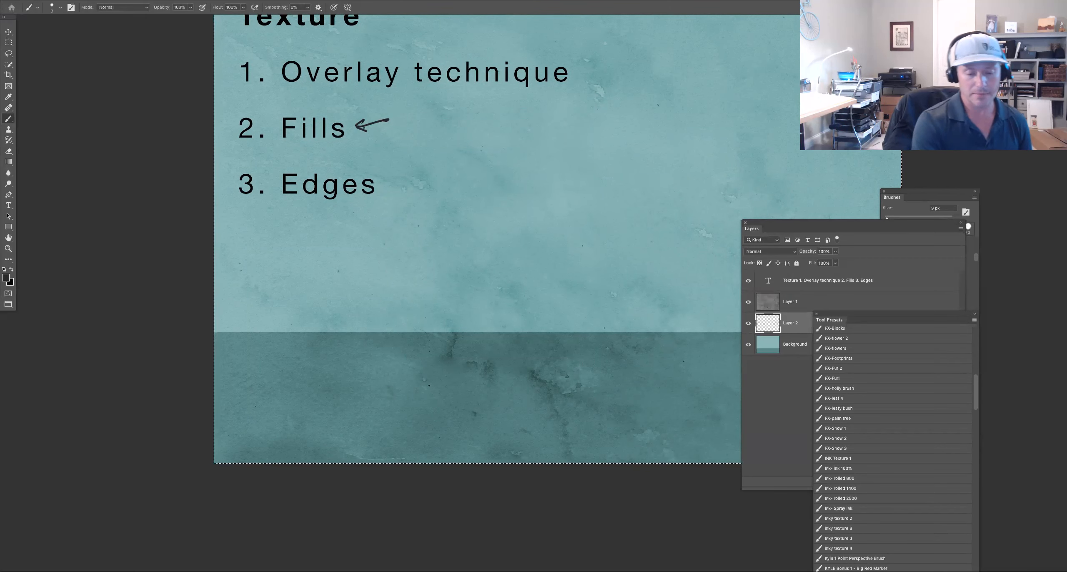
mouse_move(400, 114)
left_mouse_down()
mouse_move(396, 122)
mouse_move(416, 112)
left_mouse_up()
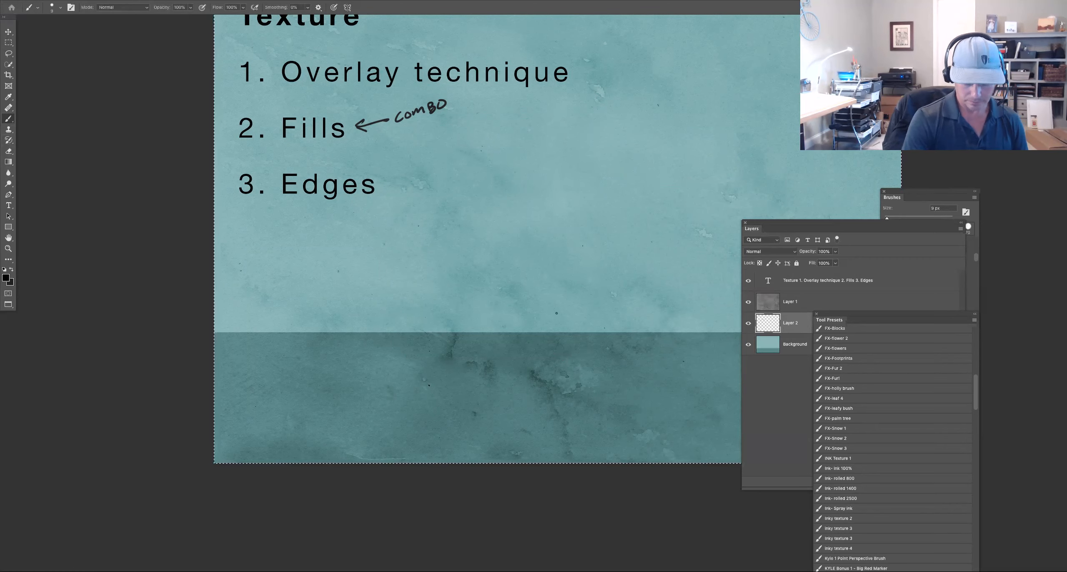
Return to the 1400 px ink brush, undo a trial stamp, enlarge the brush to 2000 px and stamp a large black textured block
right_click(517, 326)
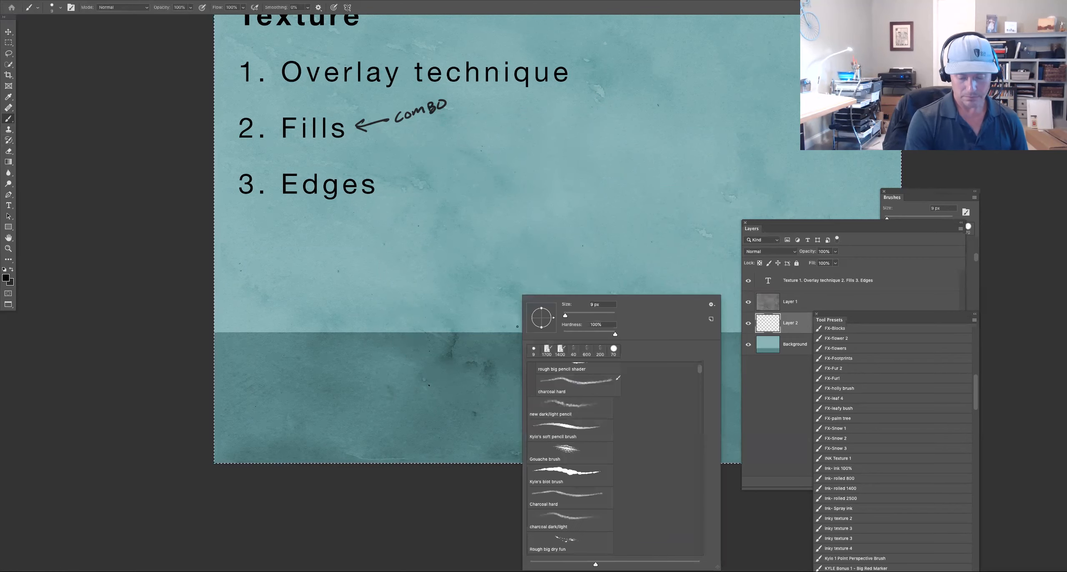
left_click(560, 349)
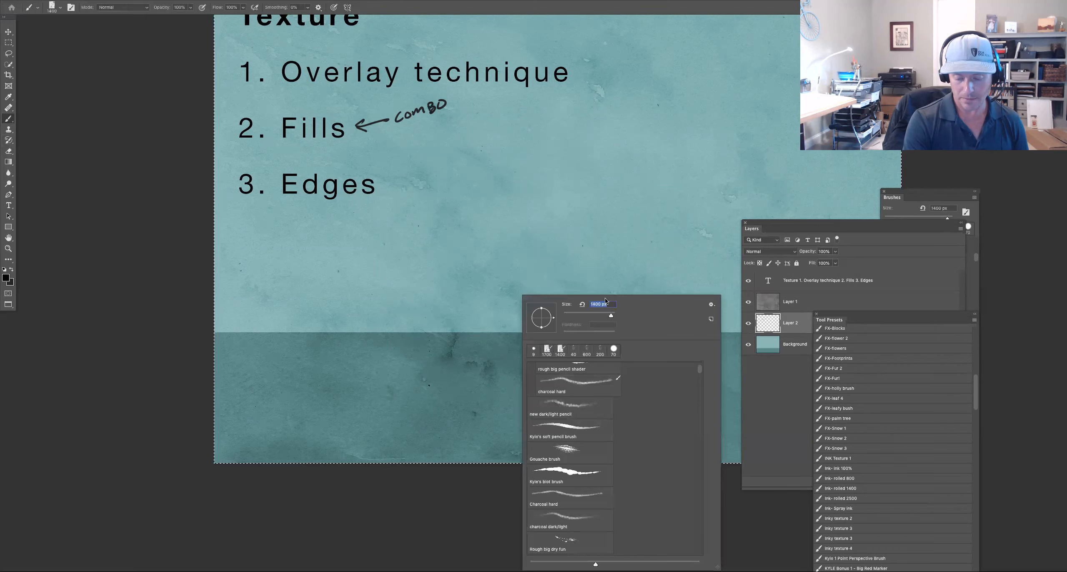
left_click(584, 233)
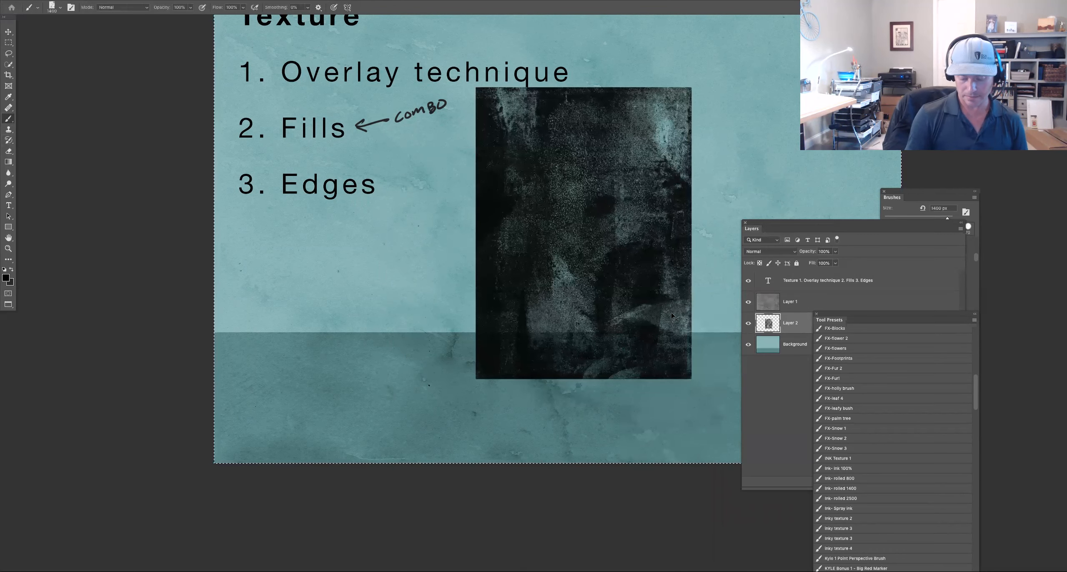
key("super+z")
key("bracketright")
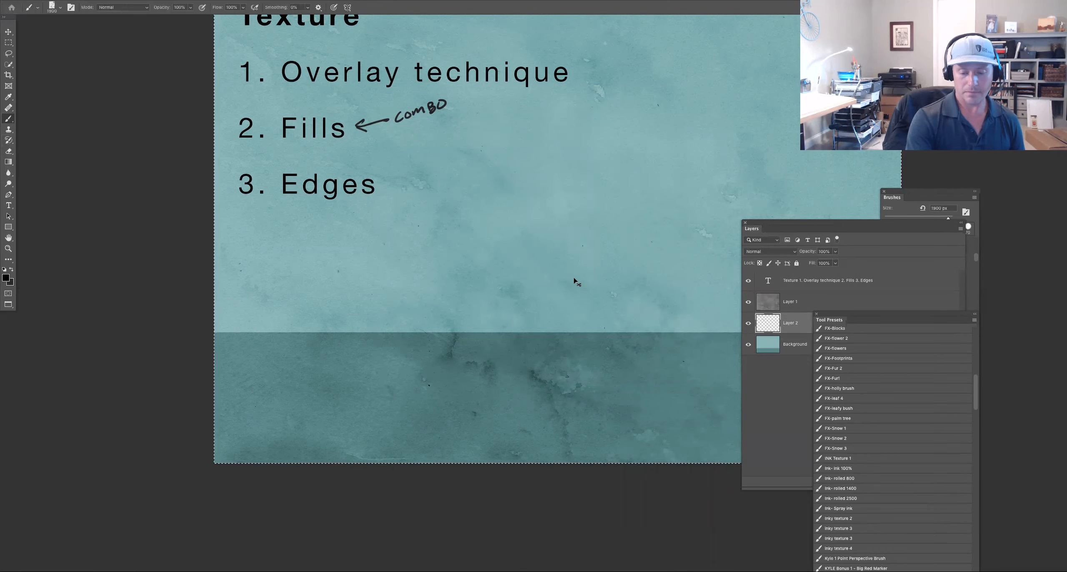
left_click(597, 277)
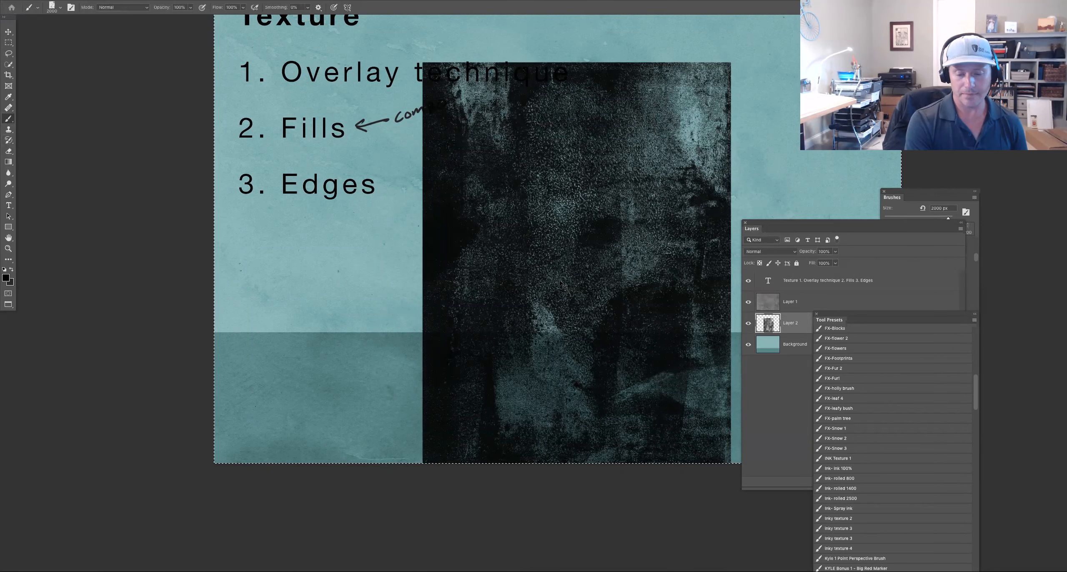
Try darkening the black block by stamping the same texture over it at the same angle, and undo each attempt
left_click(623, 419)
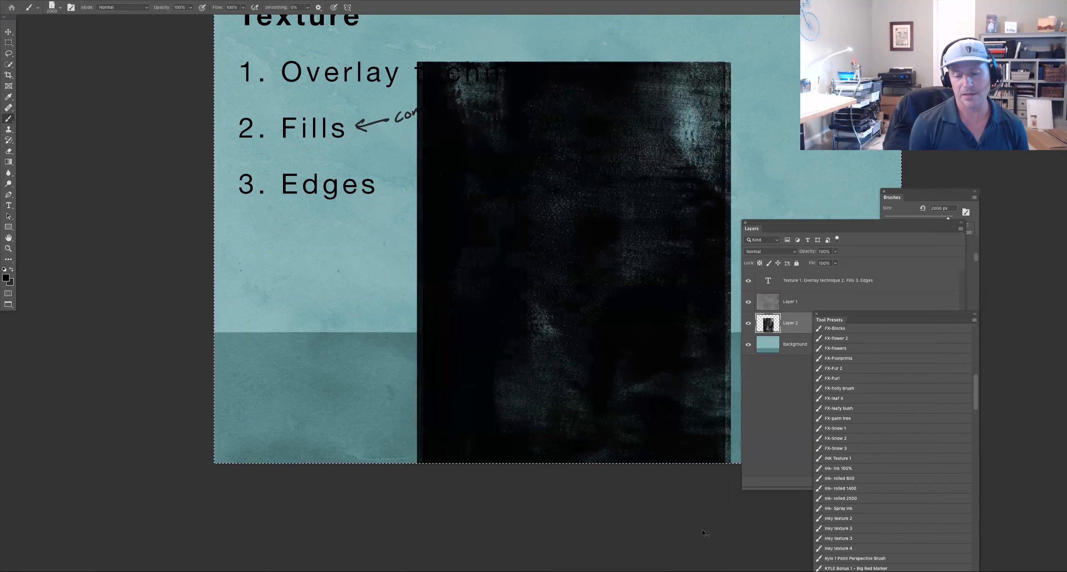
key("ctrl+z")
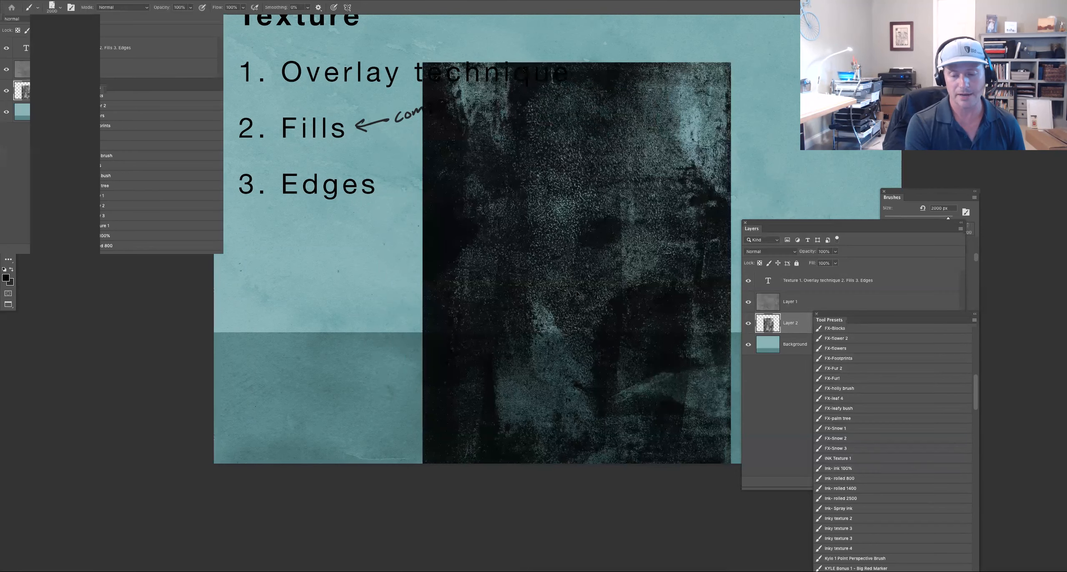
left_click(578, 295)
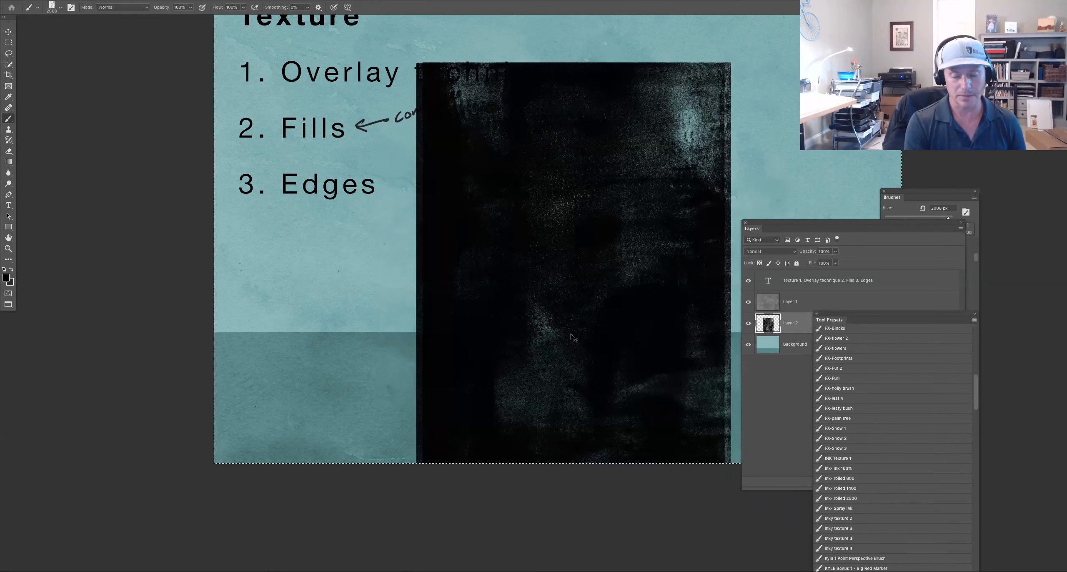
key("ctrl+z")
Rotate the brush tip slightly and stamp a second, tilted black texture over the large block
right_click(579, 267)
key("Escape")
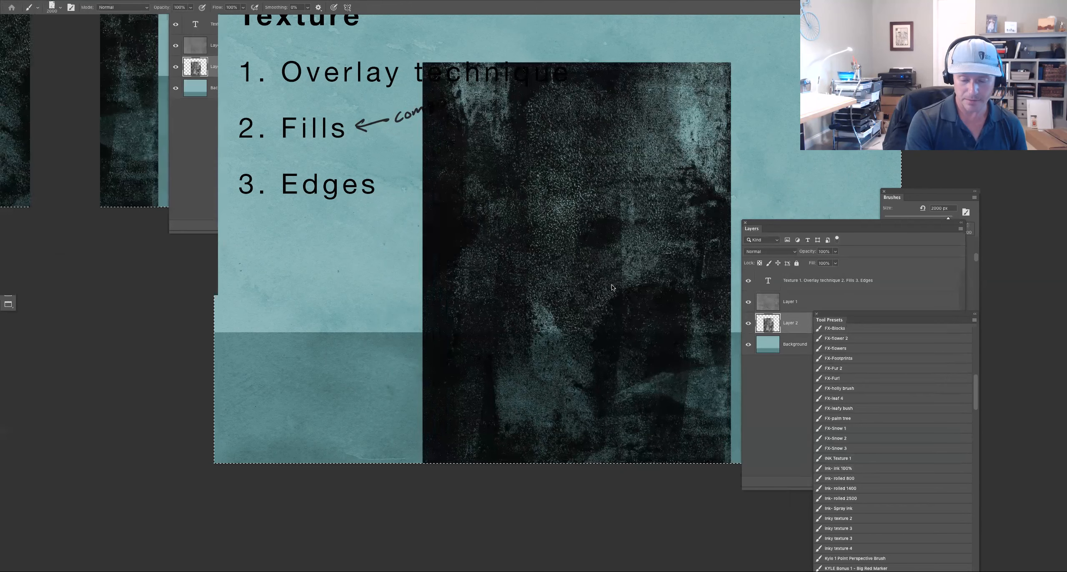
right_click(612, 284)
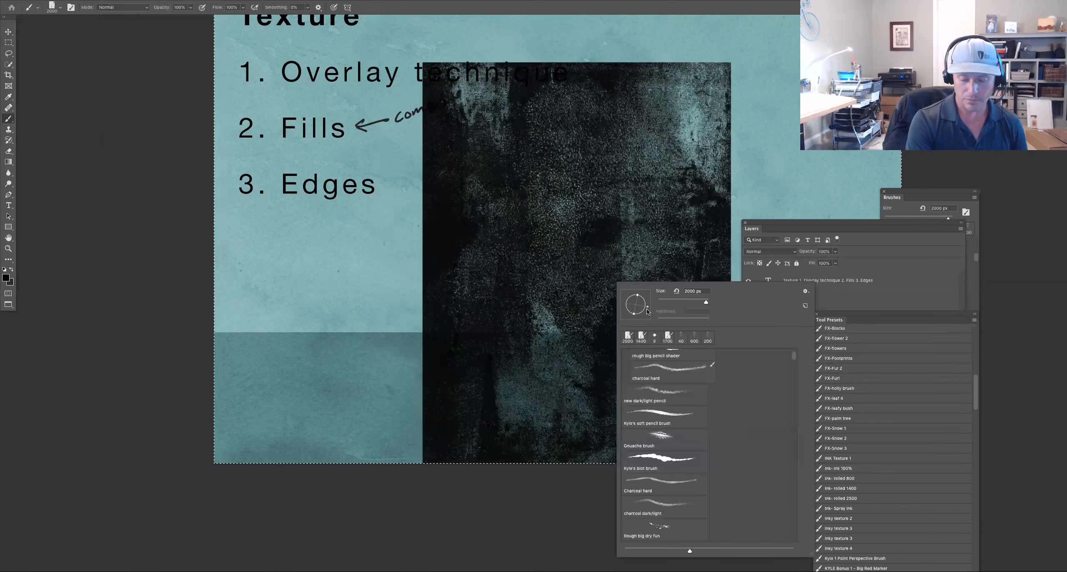
left_click(574, 395)
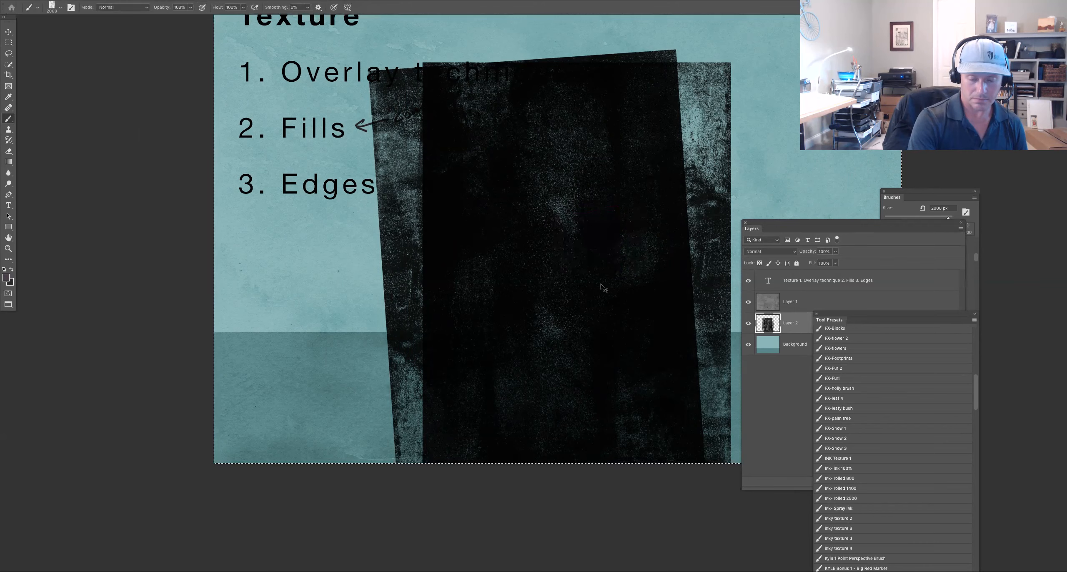
Change the foreground colour to a muted purple-grey and stamp the tilted texture over the black block
left_click_drag(542, 299, 538, 275)
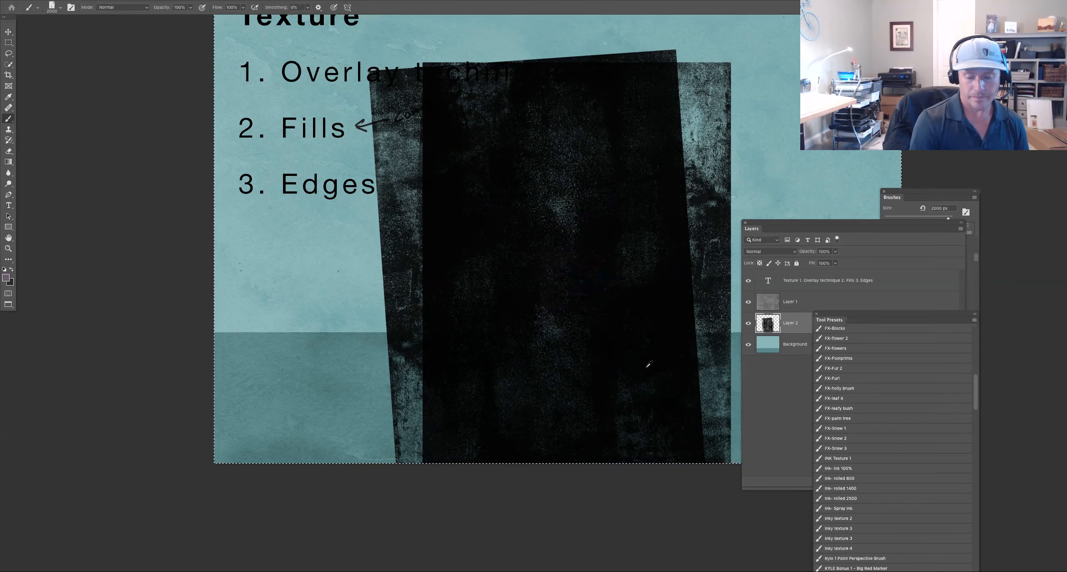
left_click(537, 278)
key("super+plus")
left_click_drag(626, 410, 462, 401)
key("super+a")
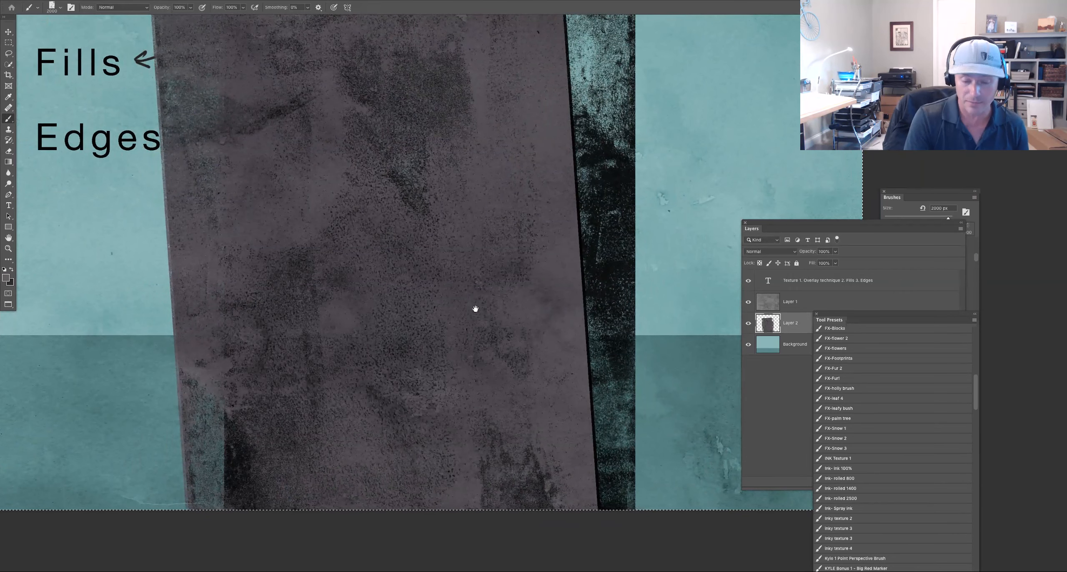
Stamp the muted purple-grey ink texture over the teal area beside the dark block, covering the canvas's right side
left_click_drag(707, 398, 705, 493)
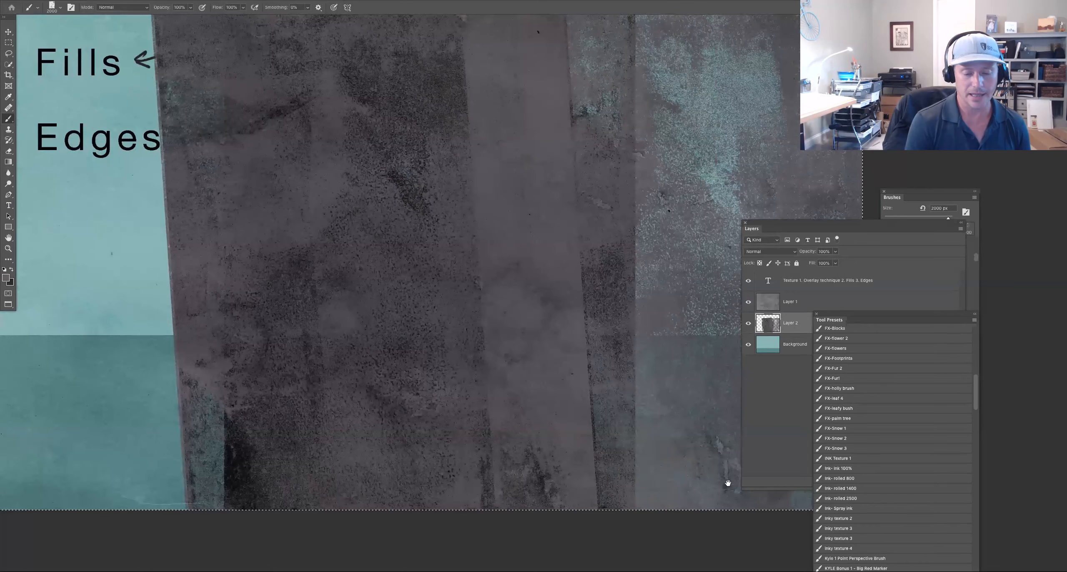
left_click_drag(530, 384, 639, 364)
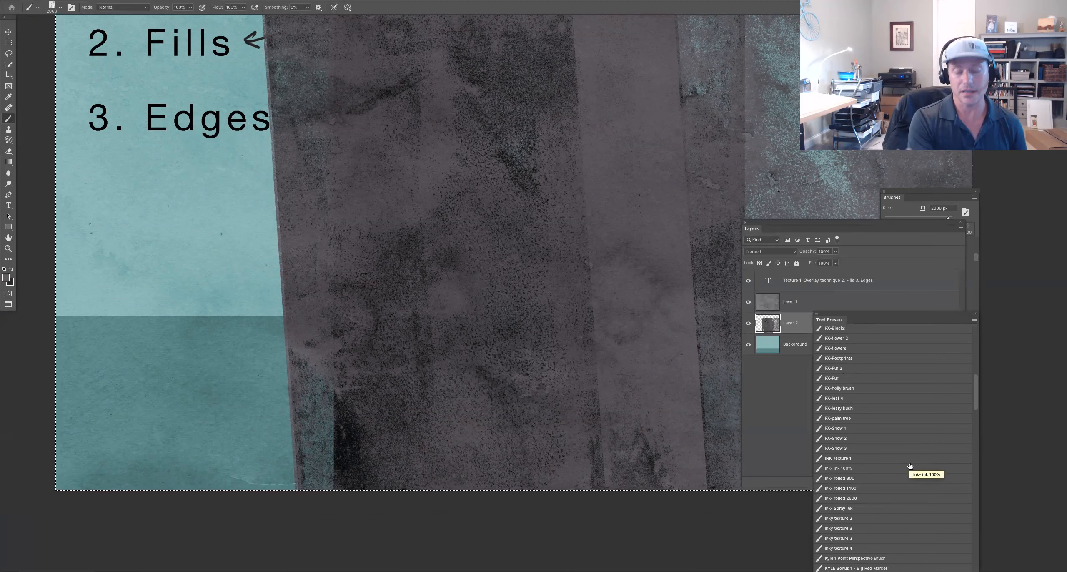
Try stamping the Inky texture 4 brush in purple-grey over the dark block
mouse_move(976, 392)
left_mouse_down()
mouse_move(970, 420)
mouse_move(972, 410)
left_mouse_up()
left_click(867, 412)
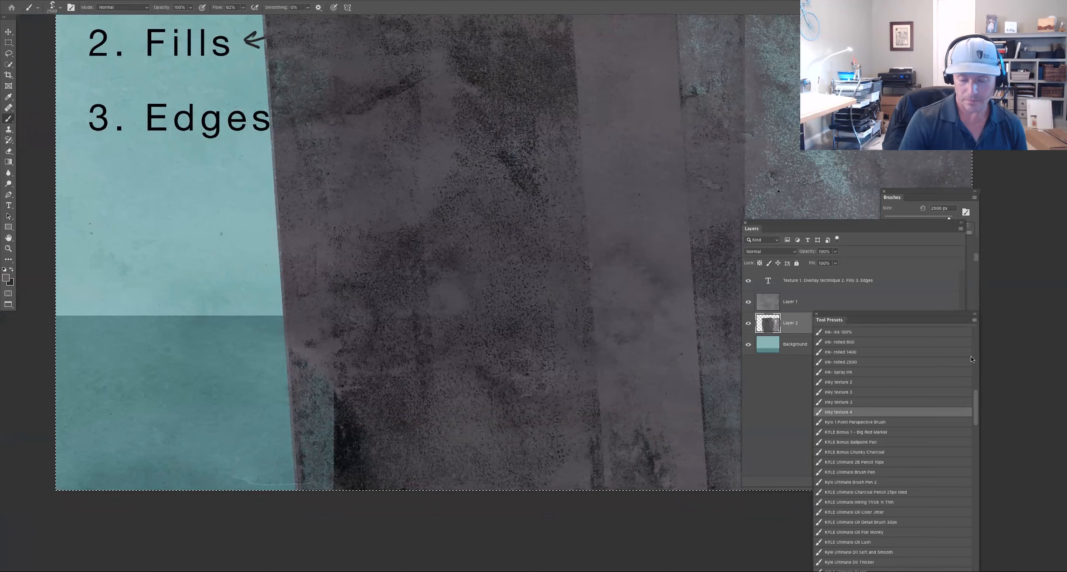
left_click(488, 292)
Choose the second Inky texture 3 brush, change the colour to a muted ochre and stamp mottled patches over the dark block
left_click(839, 401)
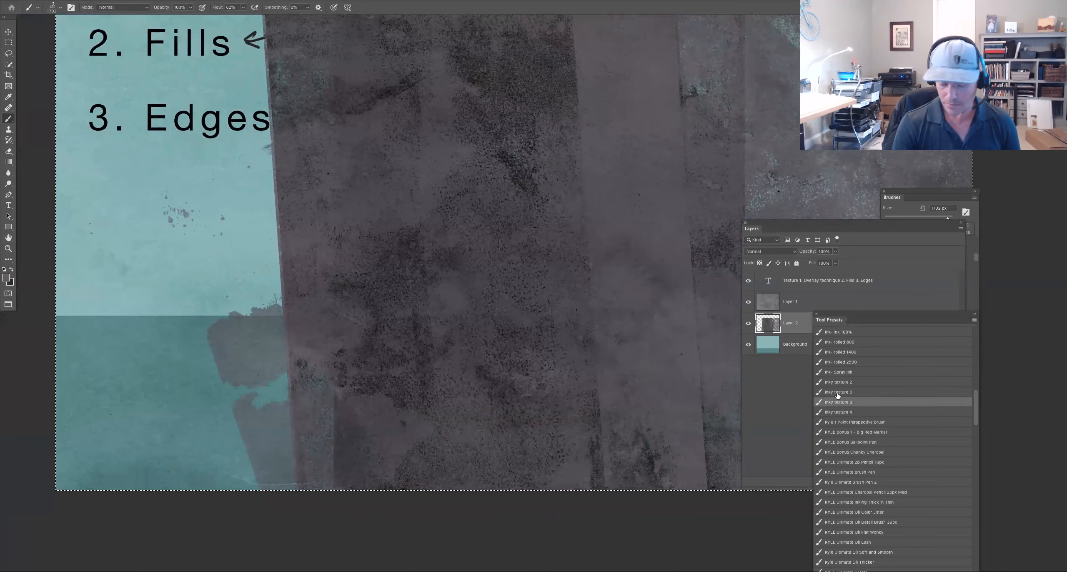
left_click(488, 287)
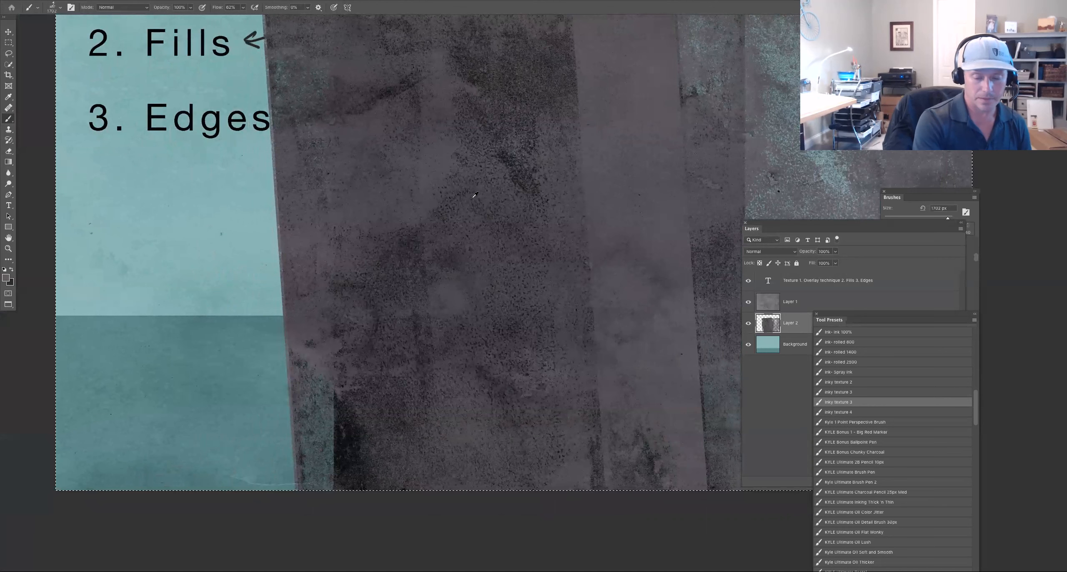
mouse_move(482, 204)
left_mouse_down()
mouse_move(498, 196)
mouse_move(555, 216)
mouse_move(493, 193)
left_mouse_up()
left_click(647, 425)
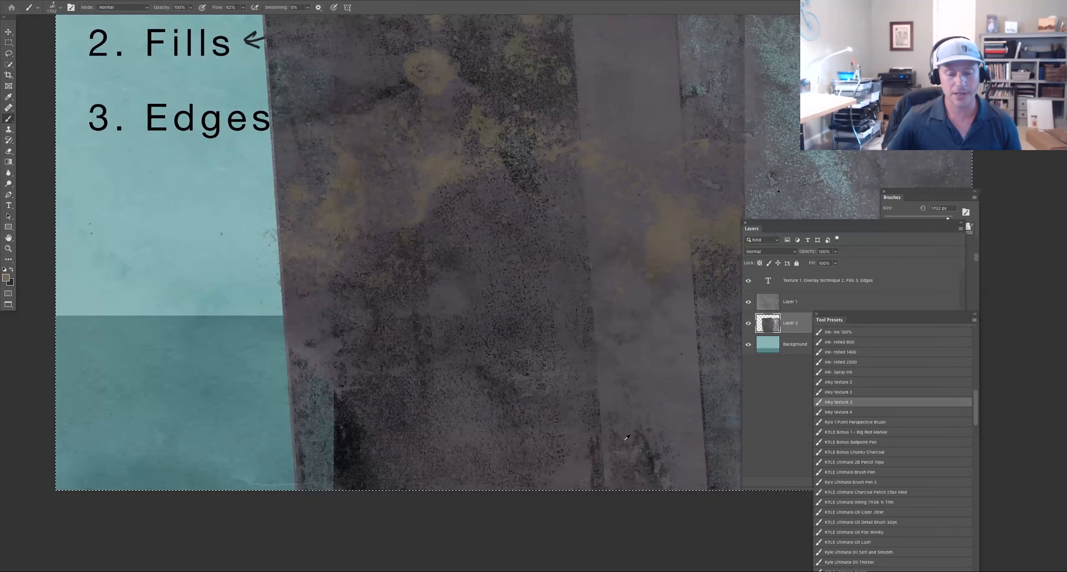
left_click(479, 279)
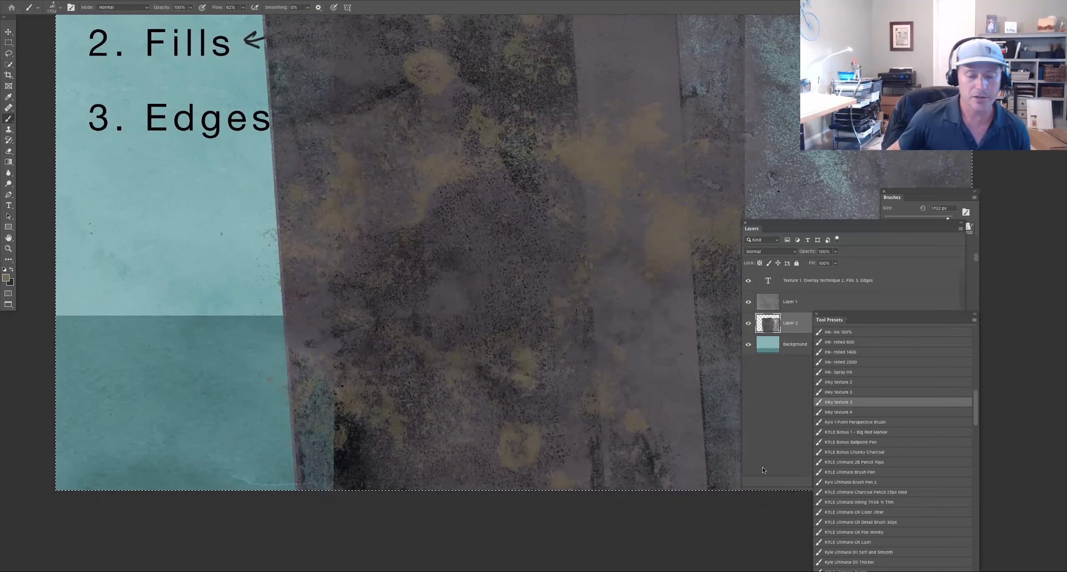
Add a layer mask to Layer 2 and invert it to black so the whole texture is hidden
left_click_drag(562, 284, 514, 376)
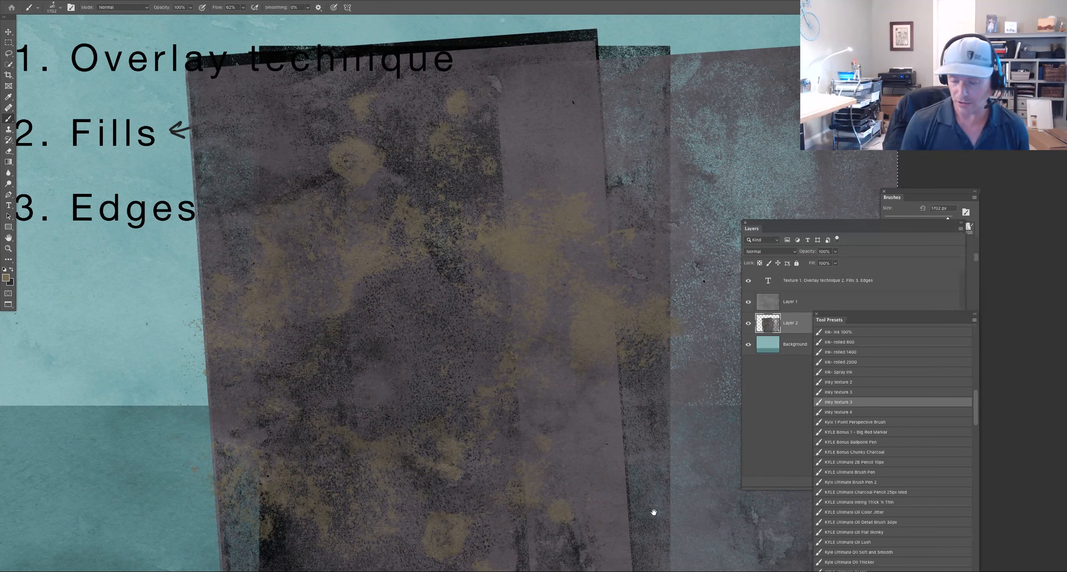
left_click(892, 197)
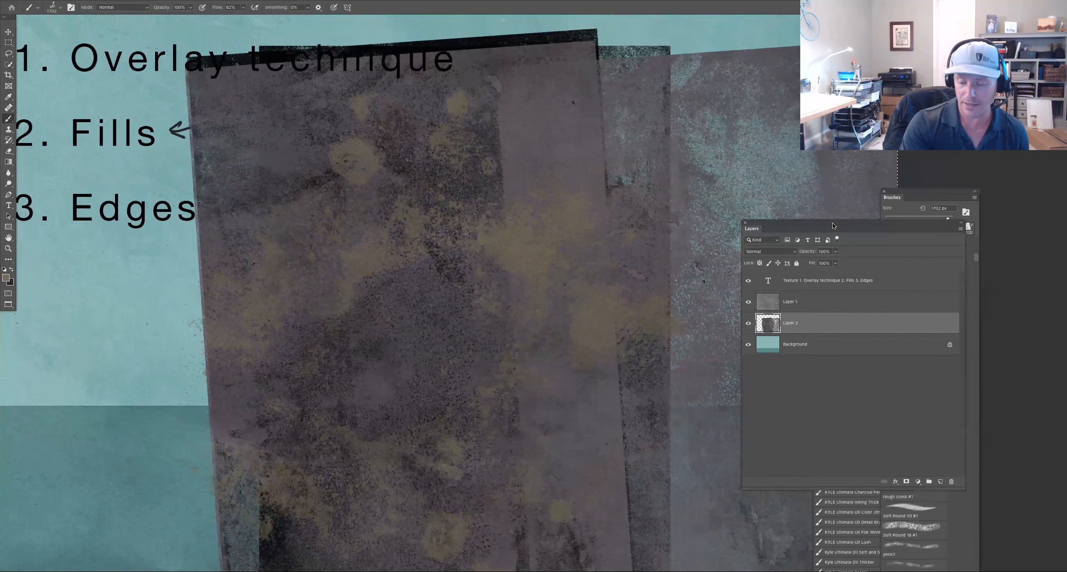
left_click_drag(832, 223, 872, 156)
key("ctrl+minus")
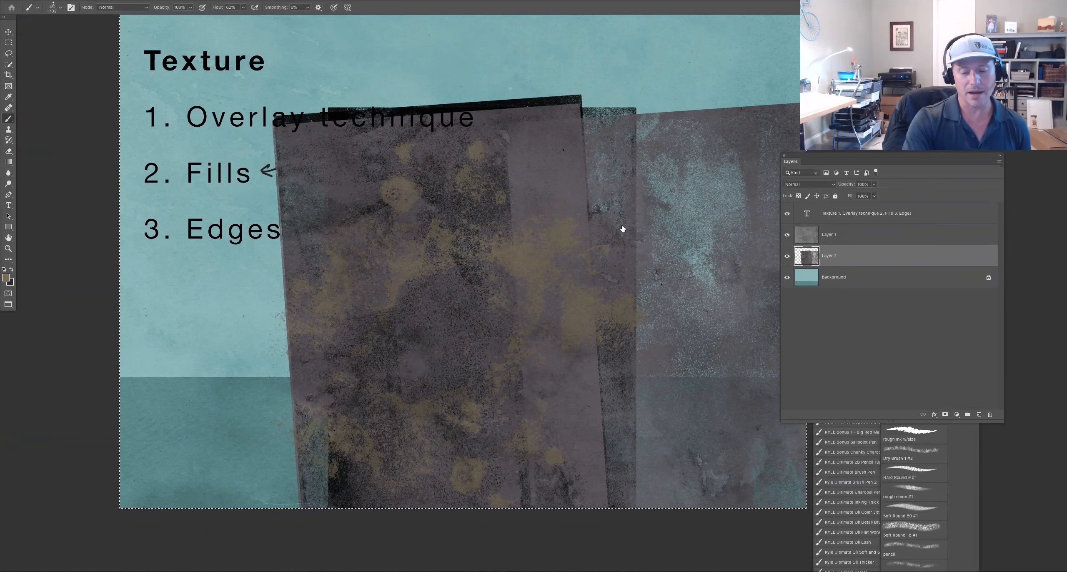
left_click(946, 415)
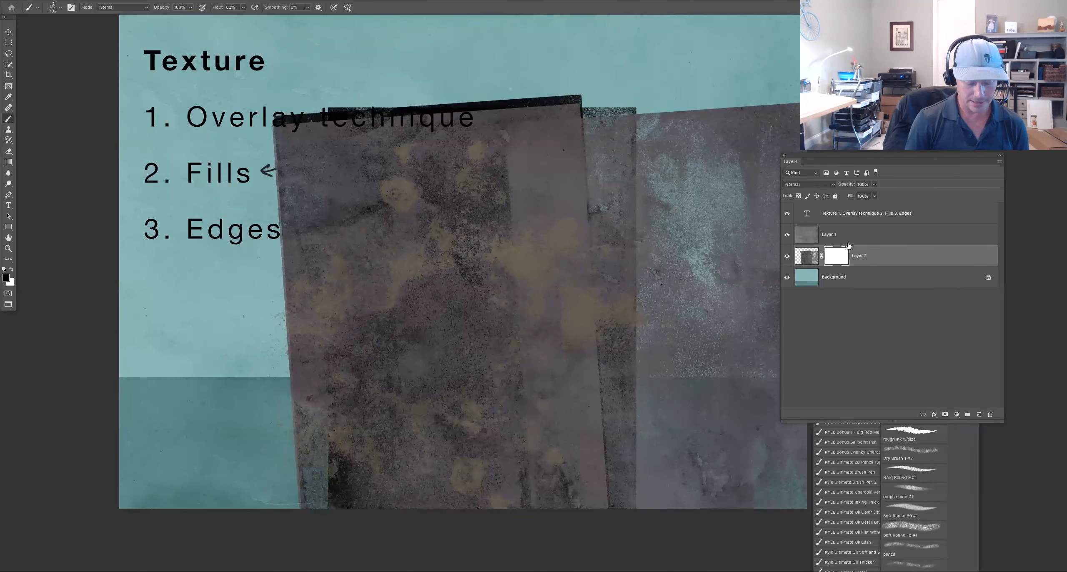
key("ctrl+i")
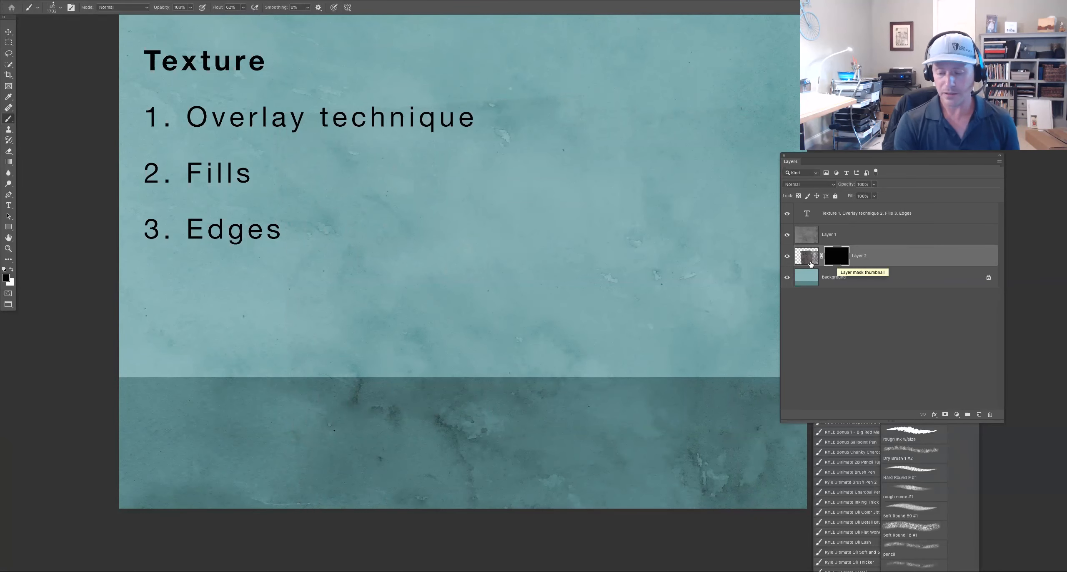
Disable and re-enable Layer 2's mask twice to compare the full texture with the masked canvas
left_click(835, 261, "shift")
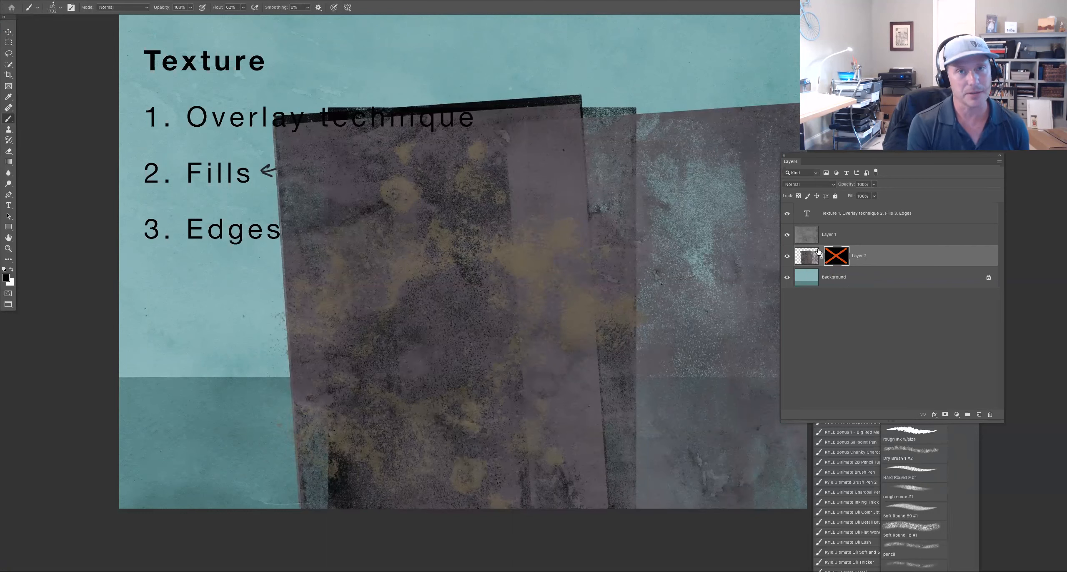
left_click(841, 261, "shift")
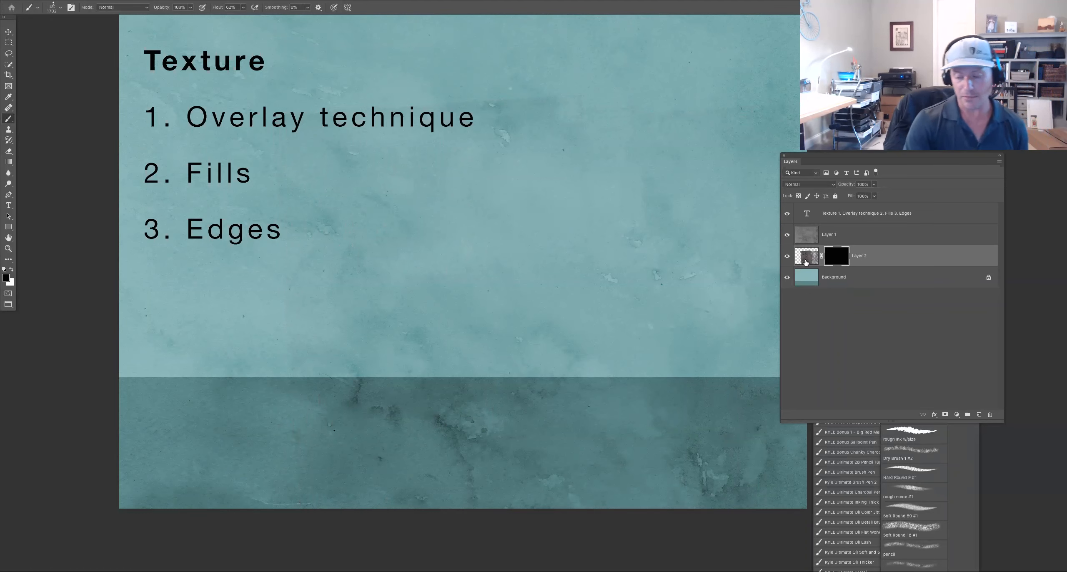
left_click(836, 256, "shift")
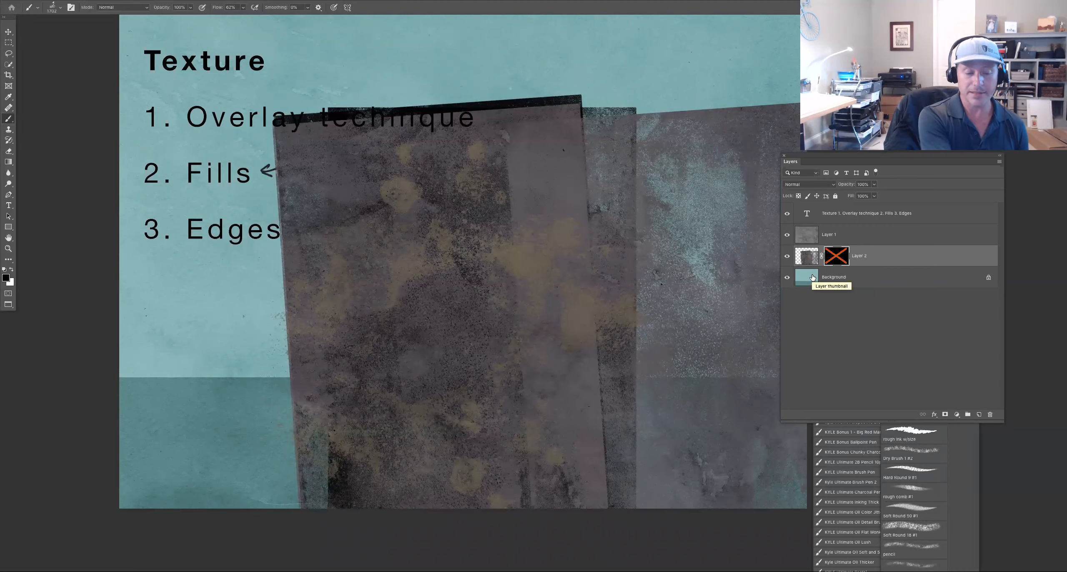
left_click(840, 258, "shift")
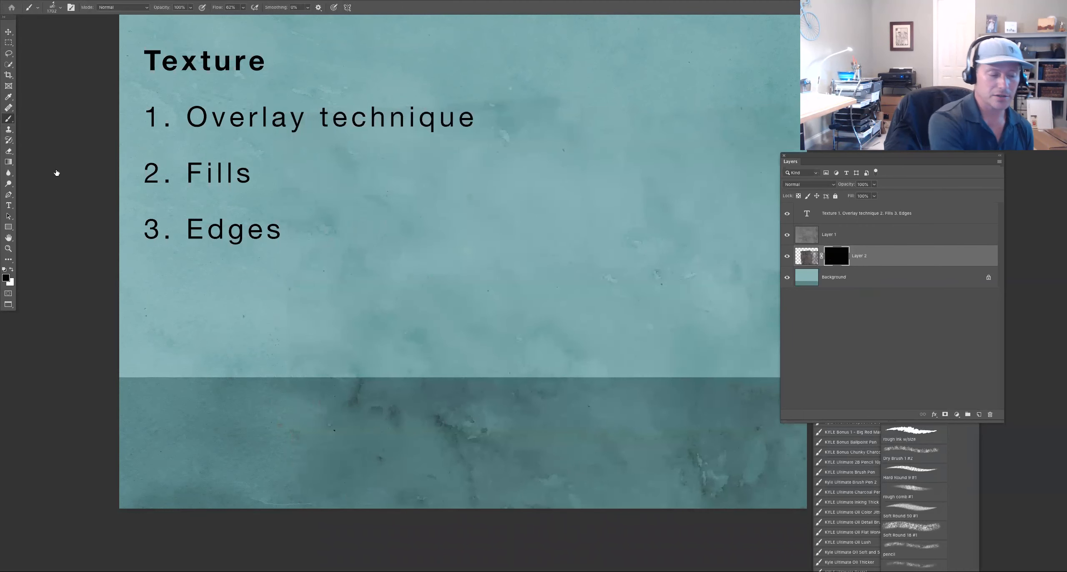
Choose the Rough big dry fun brush, paint first white strokes on Layer 2's mask near the horizon, and enlarge the brush
right_click(512, 298)
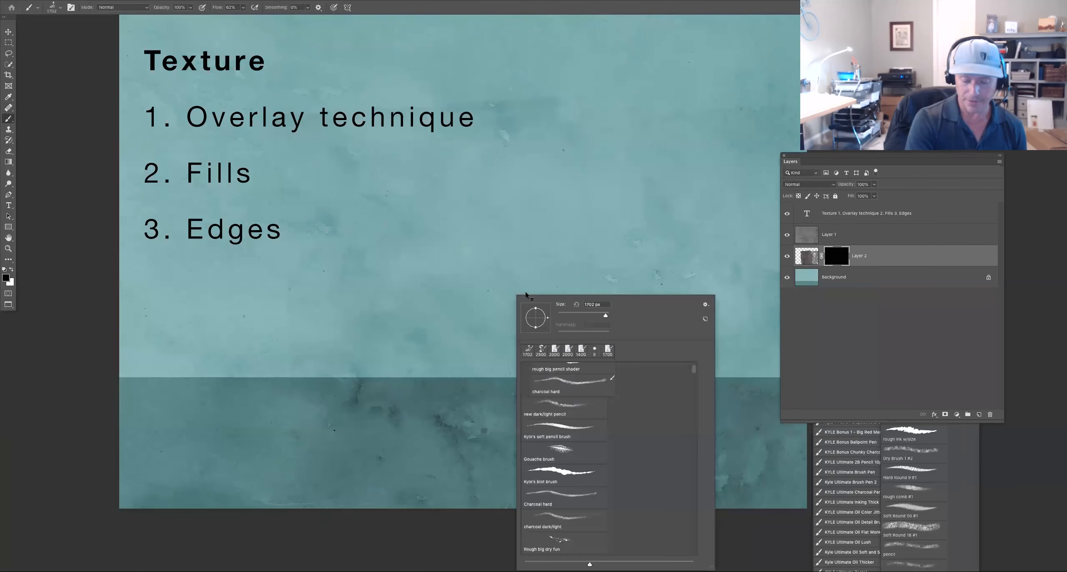
scroll(693, 371, "down", 2)
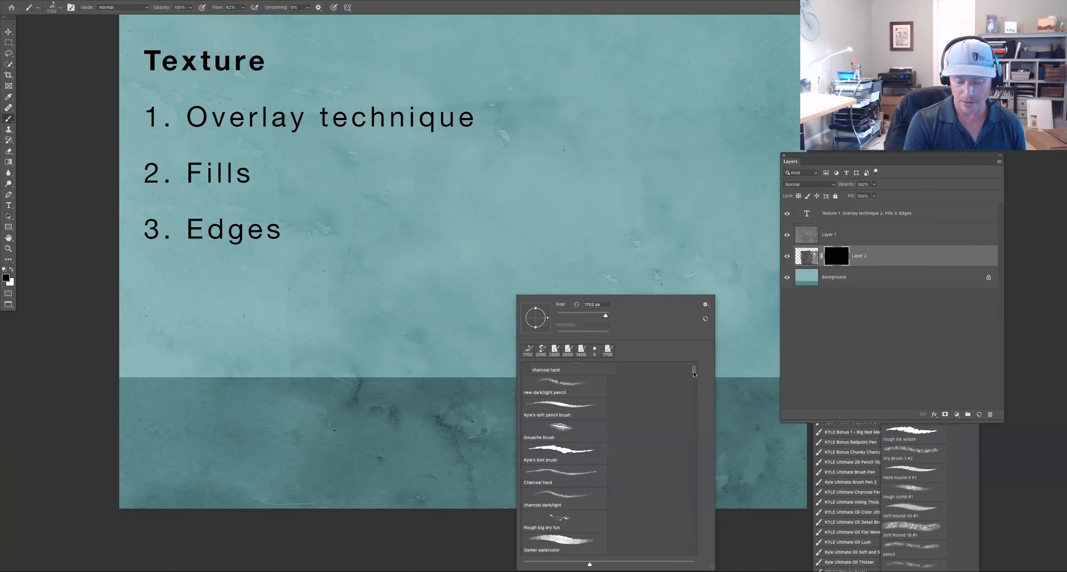
left_click(569, 493)
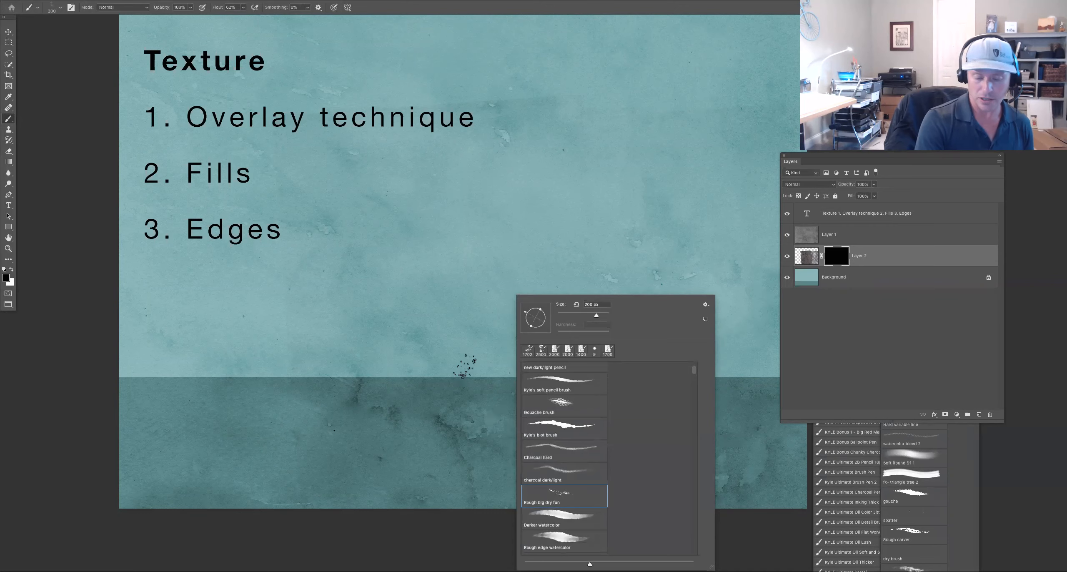
left_click(466, 367)
key("x")
mouse_move(488, 378)
left_mouse_down()
mouse_move(477, 399)
mouse_move(493, 327)
left_mouse_up()
key("bracketright")
key("bracketright")
key("bracketright")
key("bracketright")
key("bracketright")
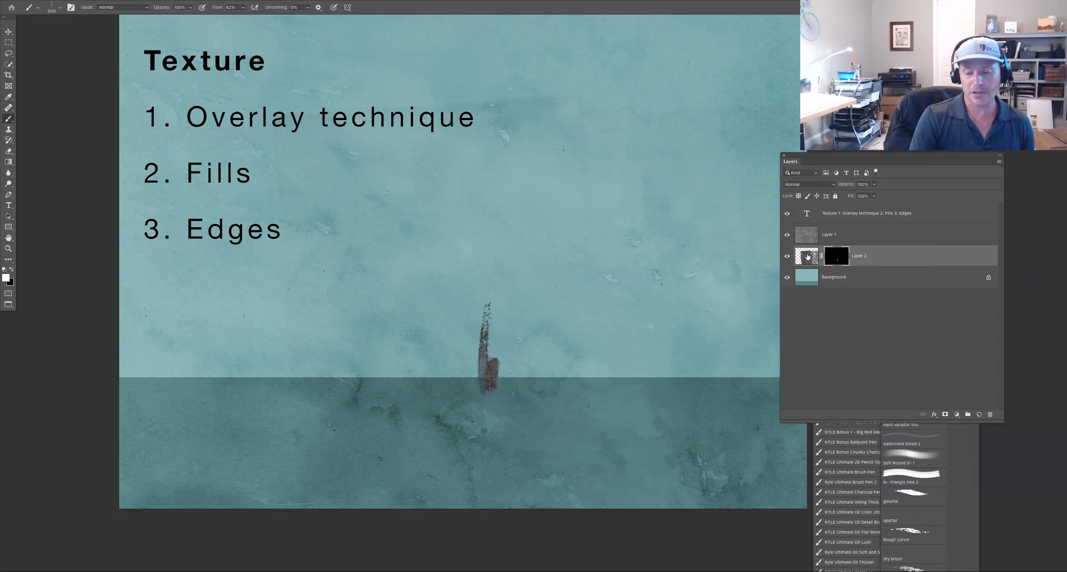
Paint white on Layer 2's mask to reveal a tall, rounded textured shape with rough edges standing across the horizon
mouse_move(494, 343)
left_mouse_down()
mouse_move(508, 234)
mouse_move(547, 189)
mouse_move(580, 208)
mouse_move(632, 348)
mouse_move(623, 285)
mouse_move(585, 206)
mouse_move(530, 222)
mouse_move(522, 274)
mouse_move(552, 209)
mouse_move(582, 226)
mouse_move(543, 227)
mouse_move(543, 206)
mouse_move(511, 305)
mouse_move(510, 248)
mouse_move(543, 208)
mouse_move(580, 266)
mouse_move(591, 356)
mouse_move(550, 237)
mouse_move(542, 329)
mouse_move(510, 254)
mouse_move(529, 199)
mouse_move(487, 340)
mouse_move(500, 223)
mouse_move(529, 177)
mouse_move(563, 176)
mouse_move(601, 229)
mouse_move(547, 193)
mouse_move(573, 180)
mouse_move(624, 286)
mouse_move(568, 326)
mouse_move(554, 268)
mouse_move(600, 278)
mouse_move(554, 174)
mouse_move(612, 287)
mouse_move(611, 319)
mouse_move(557, 183)
mouse_move(491, 227)
mouse_move(489, 347)
mouse_move(502, 170)
mouse_move(461, 383)
mouse_move(498, 197)
left_mouse_up()
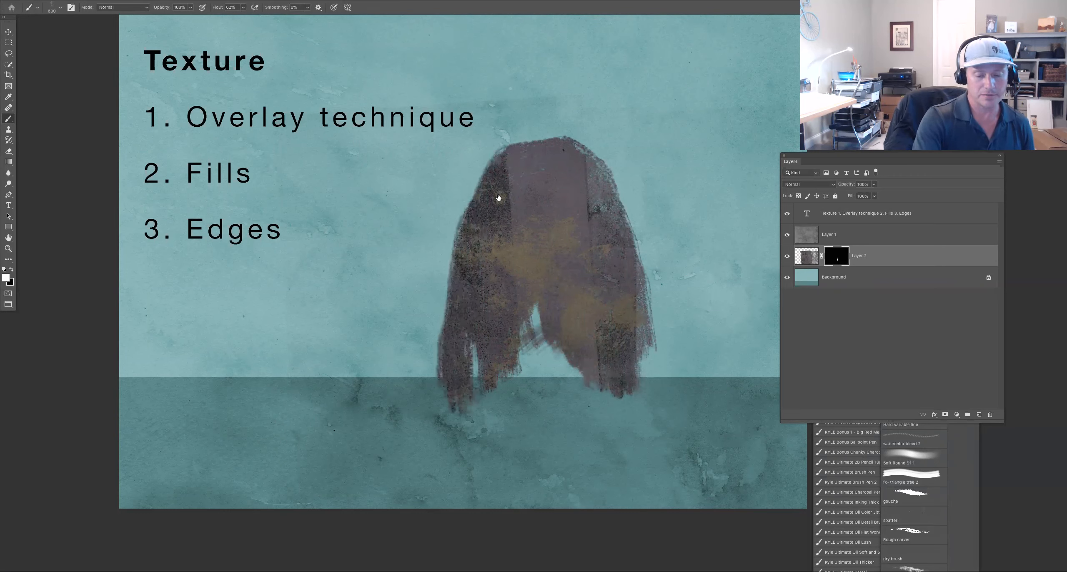
mouse_move(499, 303)
left_mouse_down()
mouse_move(490, 375)
mouse_move(456, 364)
mouse_move(501, 185)
mouse_move(528, 170)
mouse_move(464, 254)
mouse_move(460, 401)
mouse_move(467, 240)
mouse_move(513, 228)
left_mouse_up()
mouse_move(570, 171)
left_mouse_down()
mouse_move(560, 202)
mouse_move(509, 172)
mouse_move(618, 252)
mouse_move(549, 198)
mouse_move(582, 177)
mouse_move(629, 344)
mouse_move(528, 371)
mouse_move(537, 394)
mouse_move(493, 400)
mouse_move(616, 289)
left_mouse_up()
mouse_move(633, 386)
left_mouse_down()
mouse_move(586, 181)
mouse_move(645, 366)
left_mouse_up()
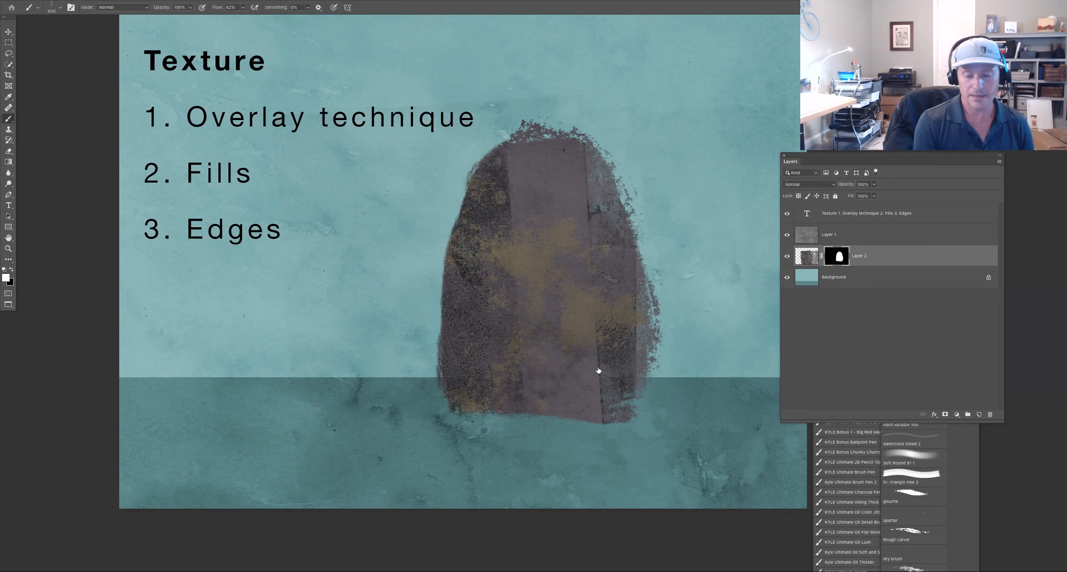
Widen the revealed shape toward the left on the mask until it forms a broad, rough-edged boulder
mouse_move(535, 185)
left_mouse_down()
mouse_move(374, 269)
mouse_move(359, 375)
mouse_move(369, 400)
mouse_move(481, 208)
mouse_move(421, 234)
left_mouse_up()
mouse_move(484, 276)
left_mouse_down()
mouse_move(438, 280)
mouse_move(452, 368)
mouse_move(508, 391)
mouse_move(541, 389)
mouse_move(421, 414)
mouse_move(624, 410)
mouse_move(405, 248)
mouse_move(571, 210)
mouse_move(410, 186)
mouse_move(516, 125)
left_mouse_up()
left_click_drag(412, 205, 616, 291)
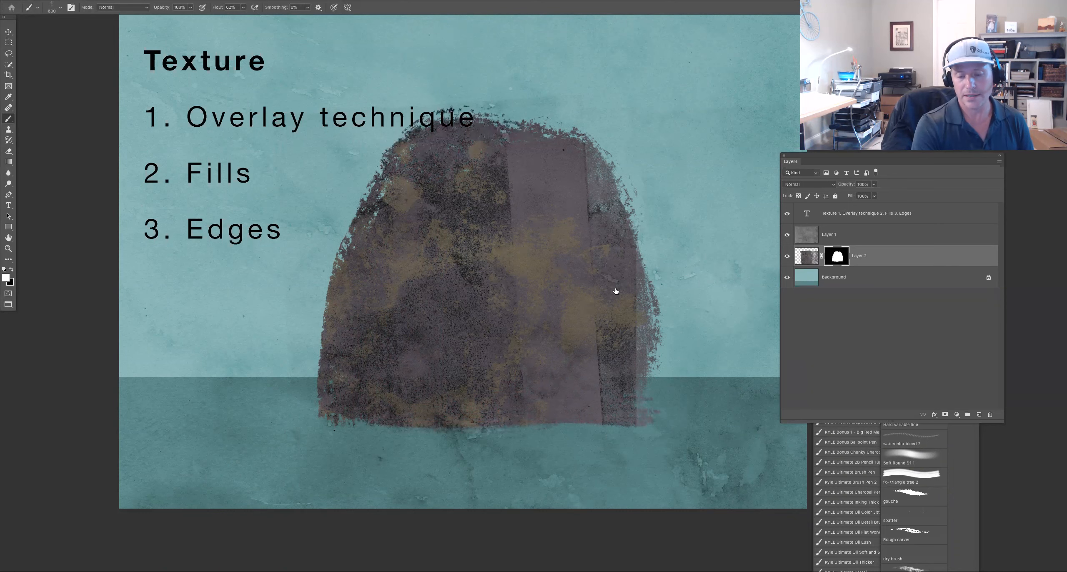
left_click_drag(487, 132, 497, 137)
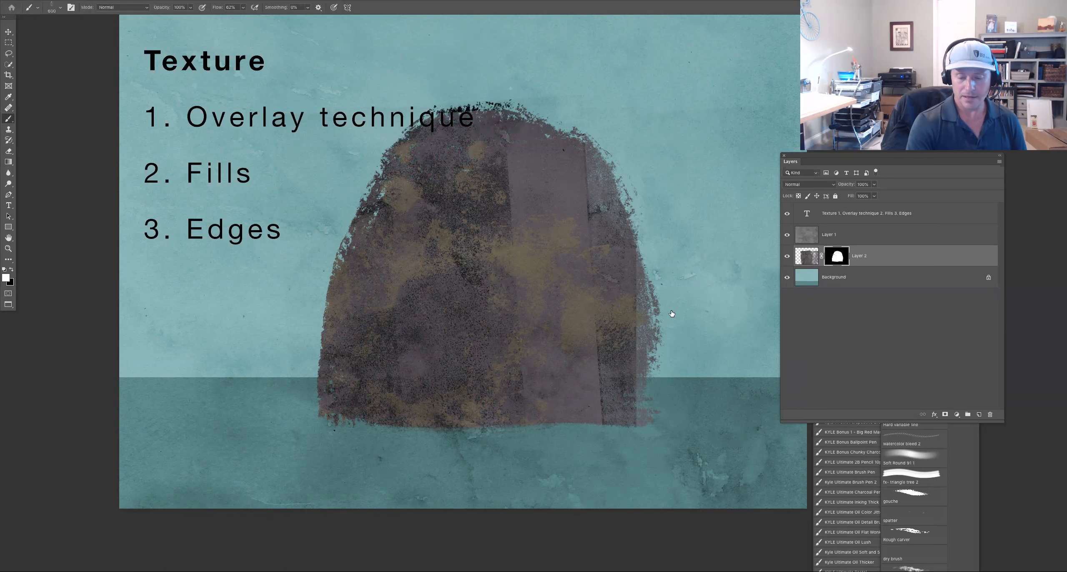
Reduce the brush size, switch to black and trim the boulder's sides and base on Layer 2's mask
key("bracketleft")
key("bracketleft")
key("bracketleft")
key("bracketleft")
key("bracketleft")
key("bracketleft")
key("bracketleft")
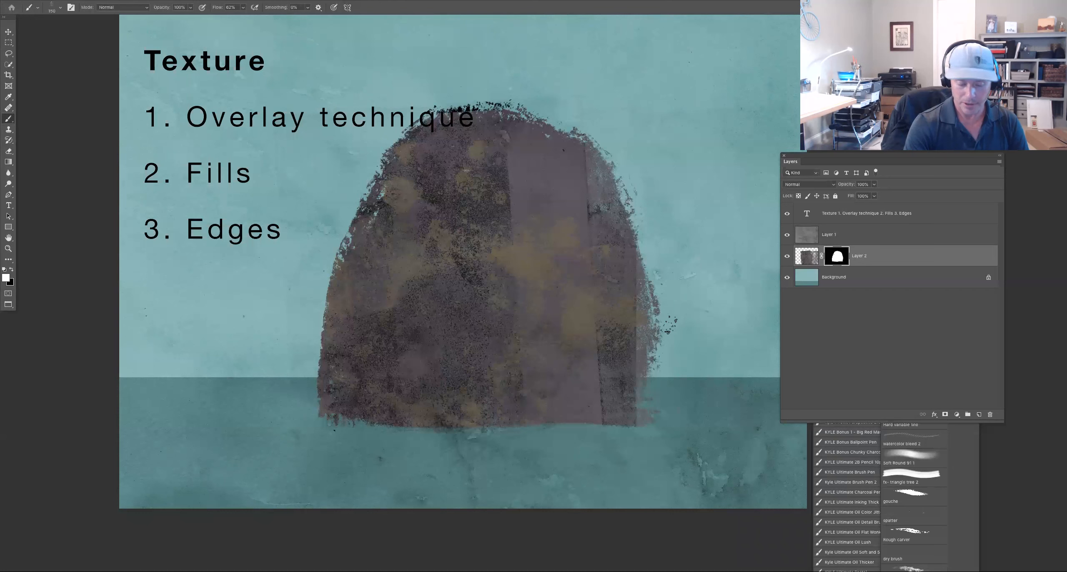
key("x")
mouse_move(652, 325)
left_mouse_down()
mouse_move(625, 181)
mouse_move(660, 369)
mouse_move(636, 215)
mouse_move(594, 131)
mouse_move(653, 275)
mouse_move(573, 127)
mouse_move(632, 207)
left_mouse_up()
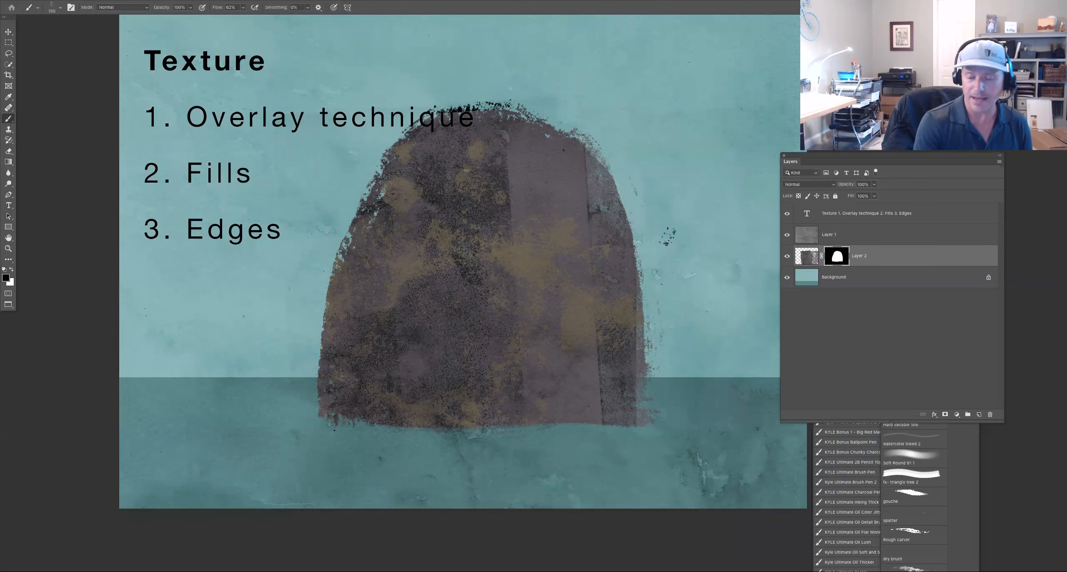
mouse_move(355, 221)
left_mouse_down()
mouse_move(401, 136)
mouse_move(345, 217)
mouse_move(310, 430)
mouse_move(317, 414)
mouse_move(541, 433)
mouse_move(644, 415)
mouse_move(643, 188)
left_mouse_up()
left_click_drag(693, 431, 741, 422)
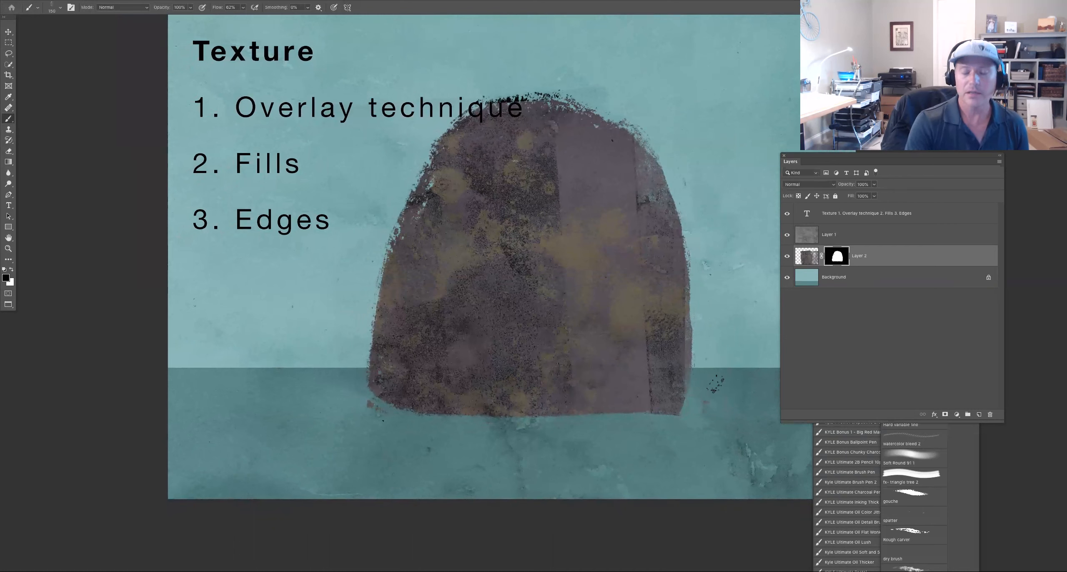
Toggle Layer 2's mask off and on to check it, and move the masked boulder slightly right and down on the canvas
left_click(831, 258, "shift")
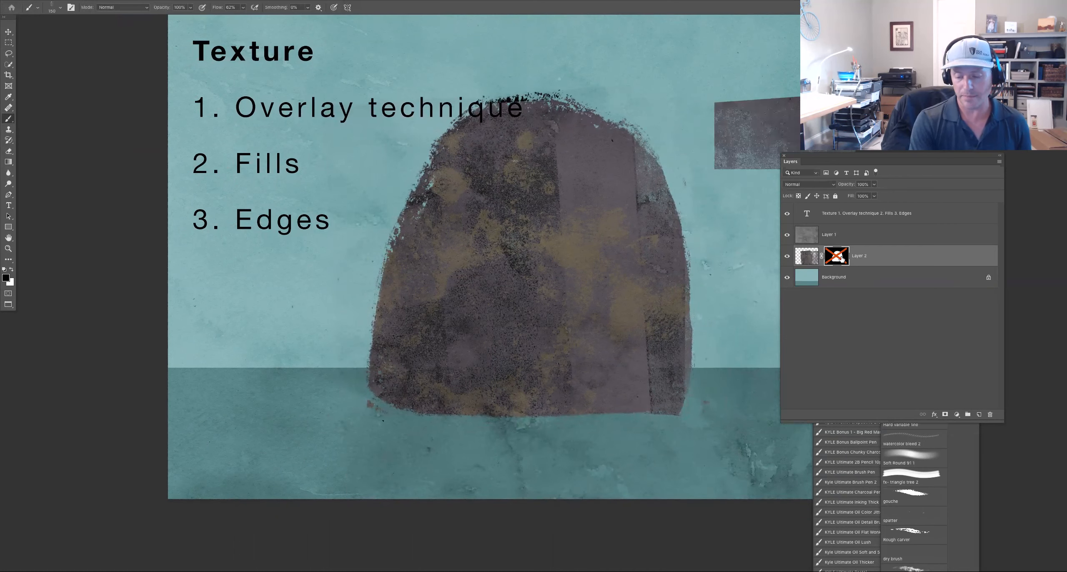
left_click(846, 261, "shift")
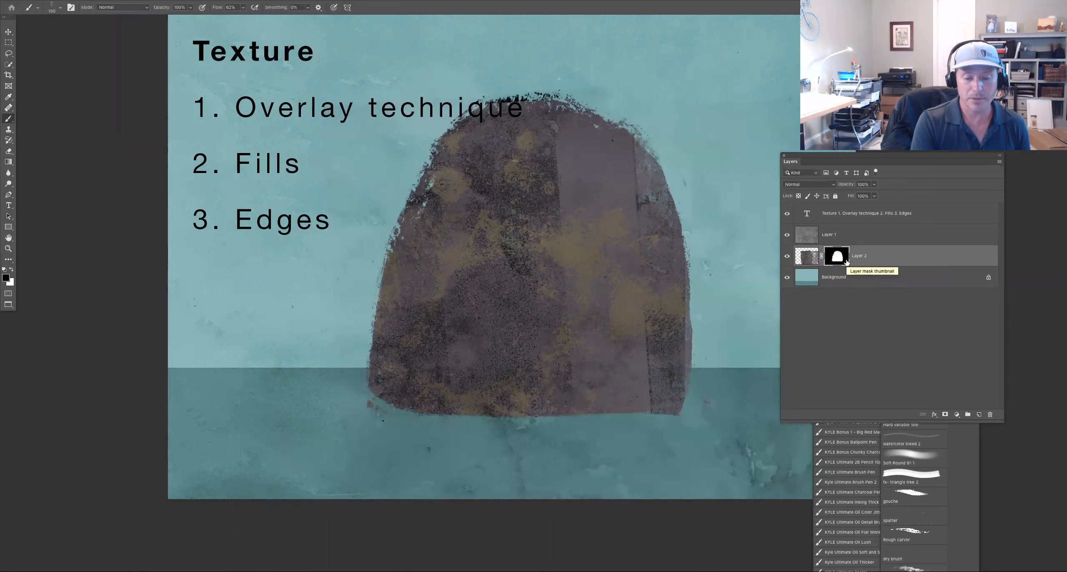
left_click_drag(640, 373, 690, 403)
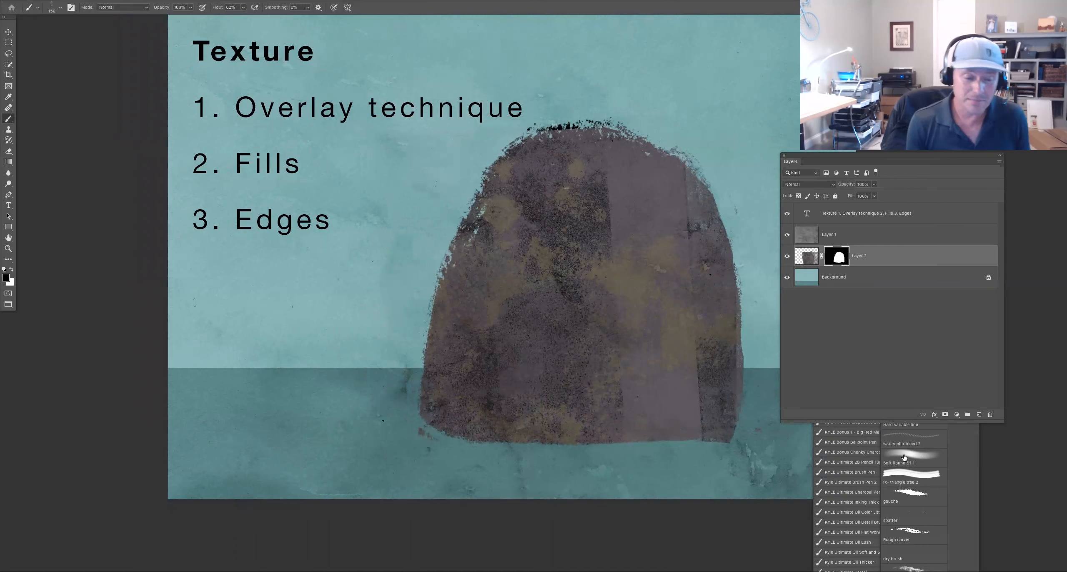
Hide and show the Layer 1 overlay texture repeatedly to compare its effect on the boulder
left_click(801, 237)
left_click(789, 236)
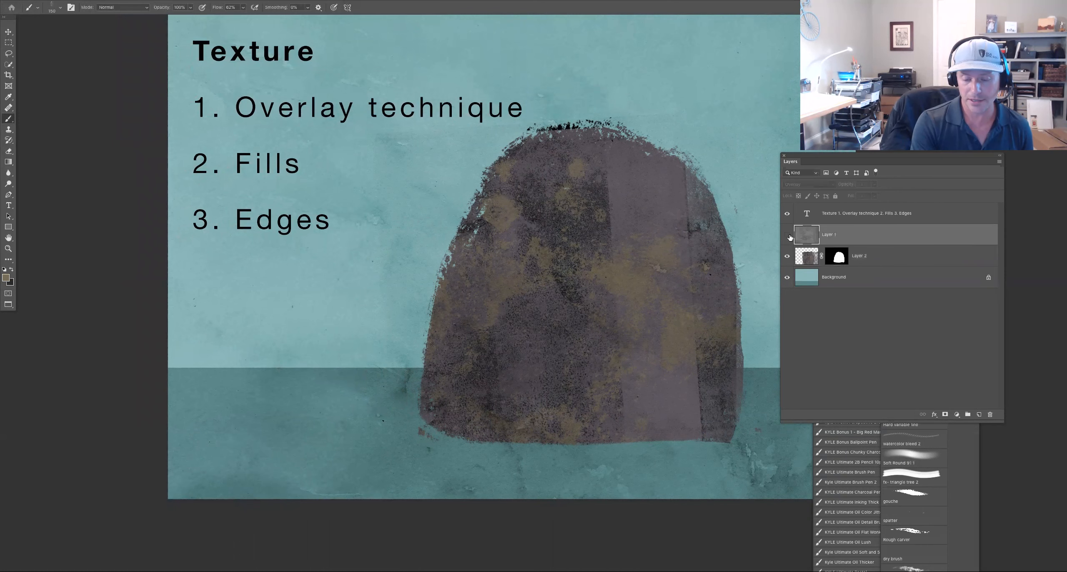
left_click(788, 235)
left_click(788, 236)
left_click(787, 236)
left_click(788, 236)
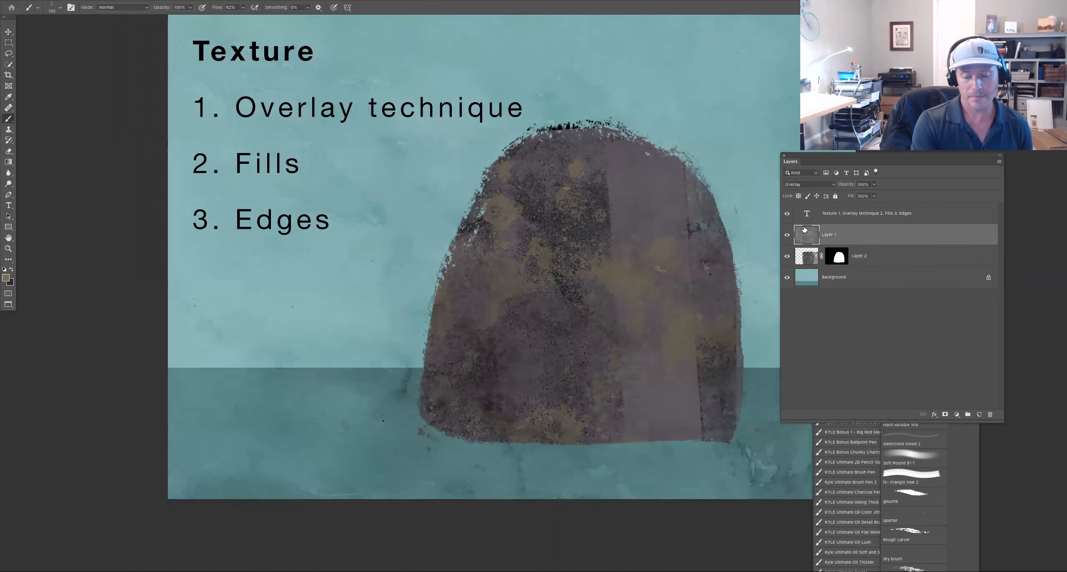
Create a new empty layer directly above the boulder's Layer 2
left_click(801, 262)
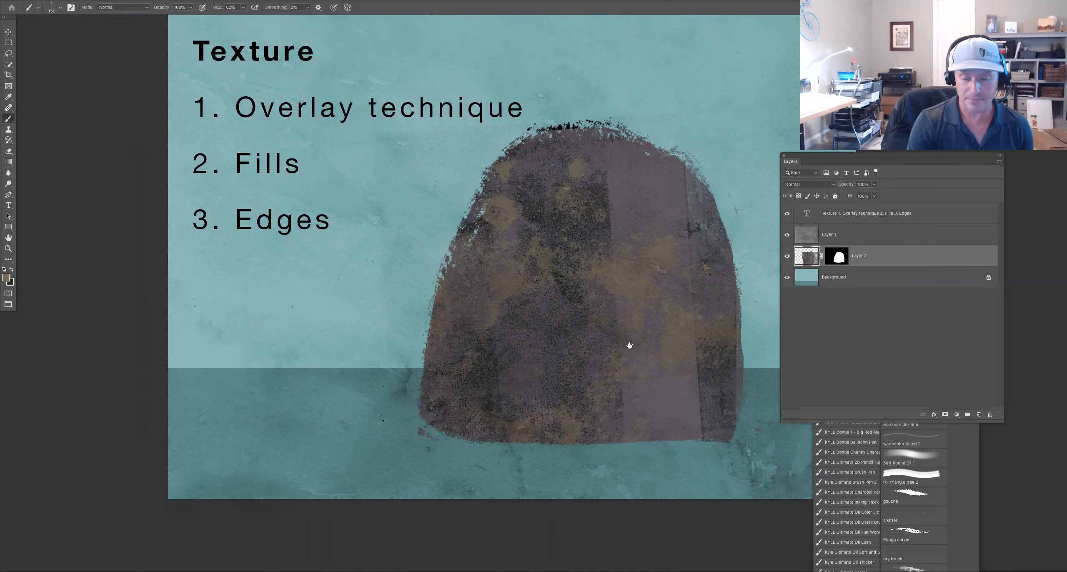
left_click_drag(630, 345, 505, 358)
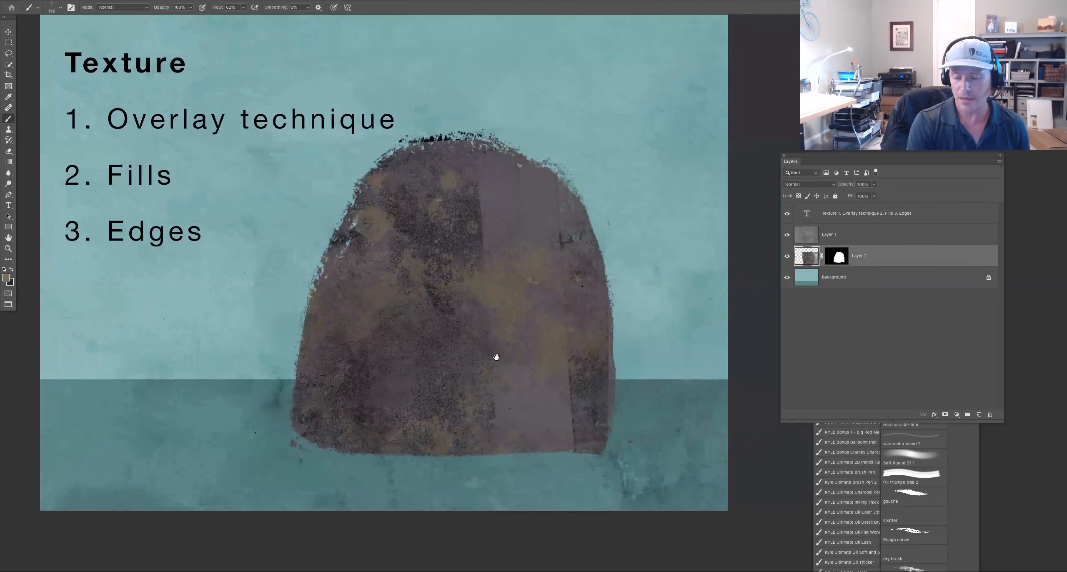
left_click(979, 414)
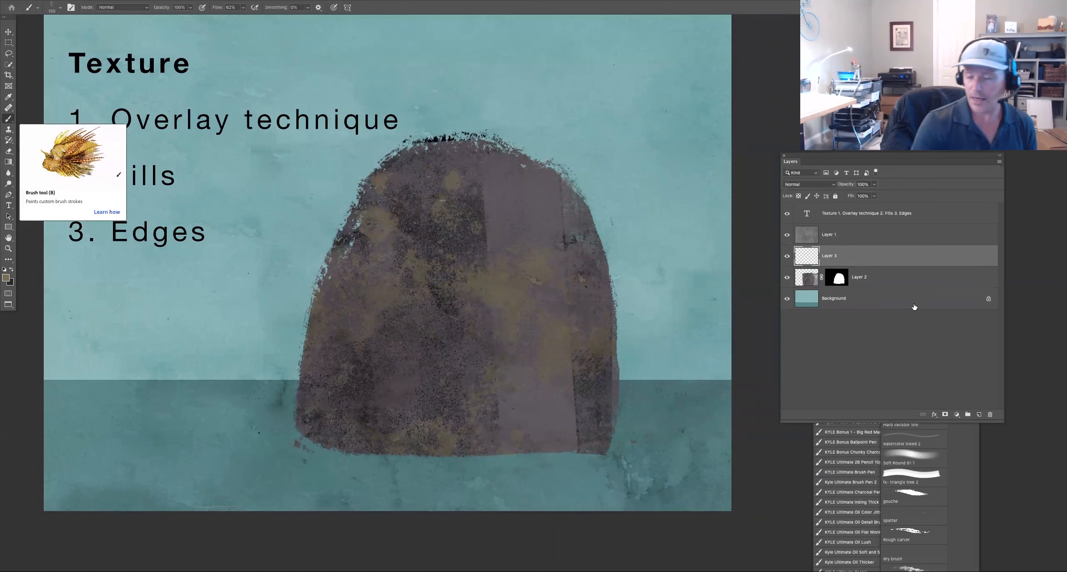
Choose the 1. 175 Broad Washer Rough brush preset, enlarge it to 200 px and switch the paint colour to grey
left_click(958, 456)
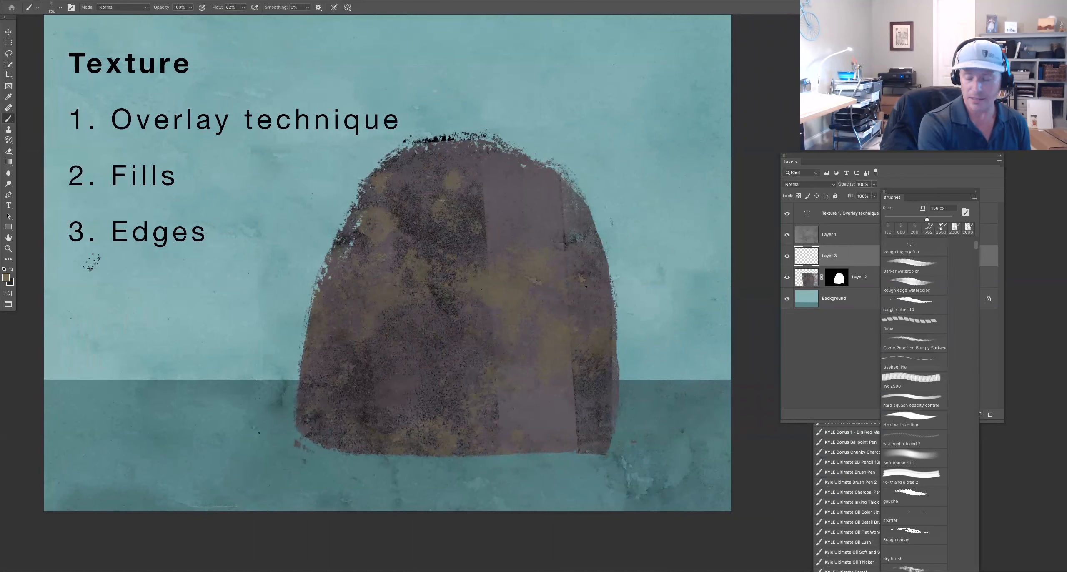
left_click(852, 452)
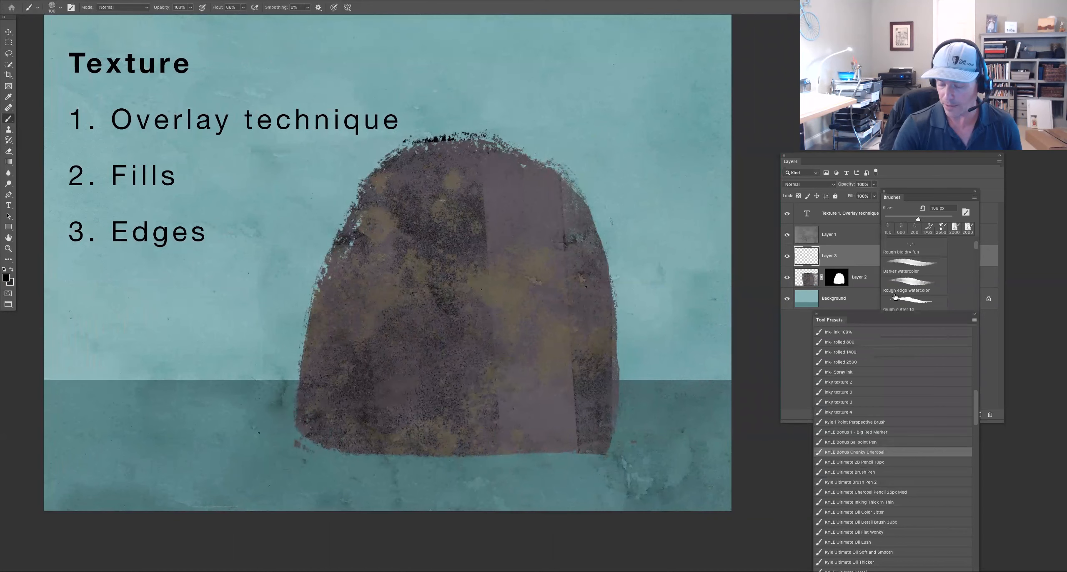
left_click_drag(976, 409, 976, 317)
left_click(881, 332)
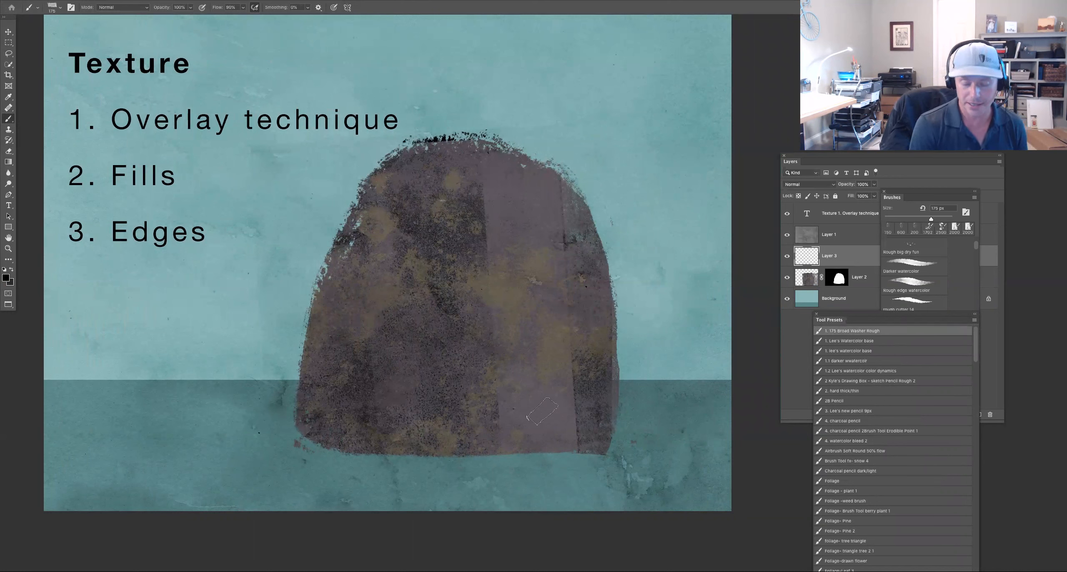
key("bracketright")
left_click_drag(510, 307, 512, 269)
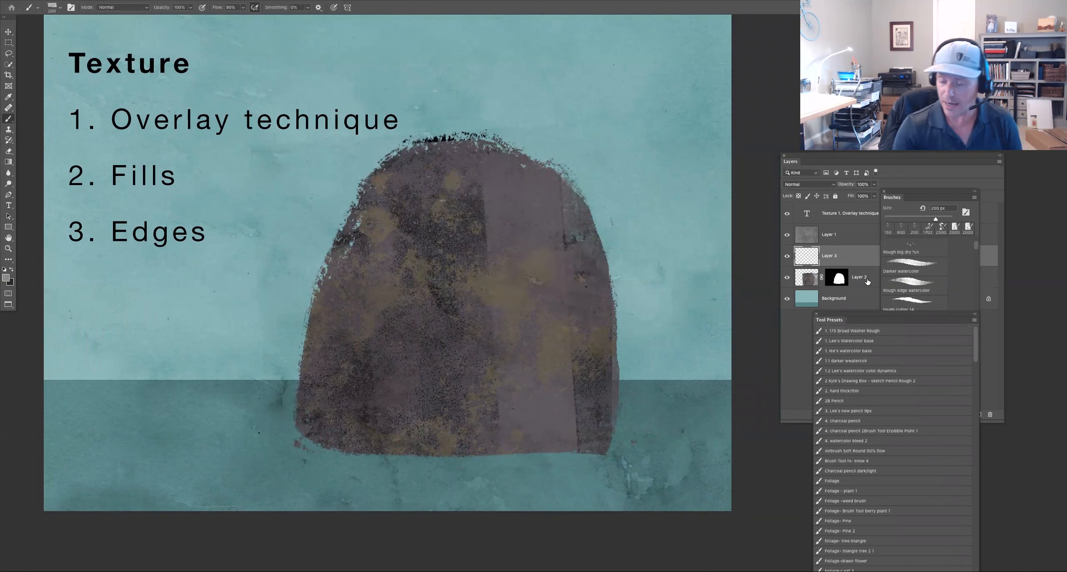
Set Layer 3 to the Multiply blend mode and paint a short test wash on the background beside the boulder's upper right
left_click(811, 185)
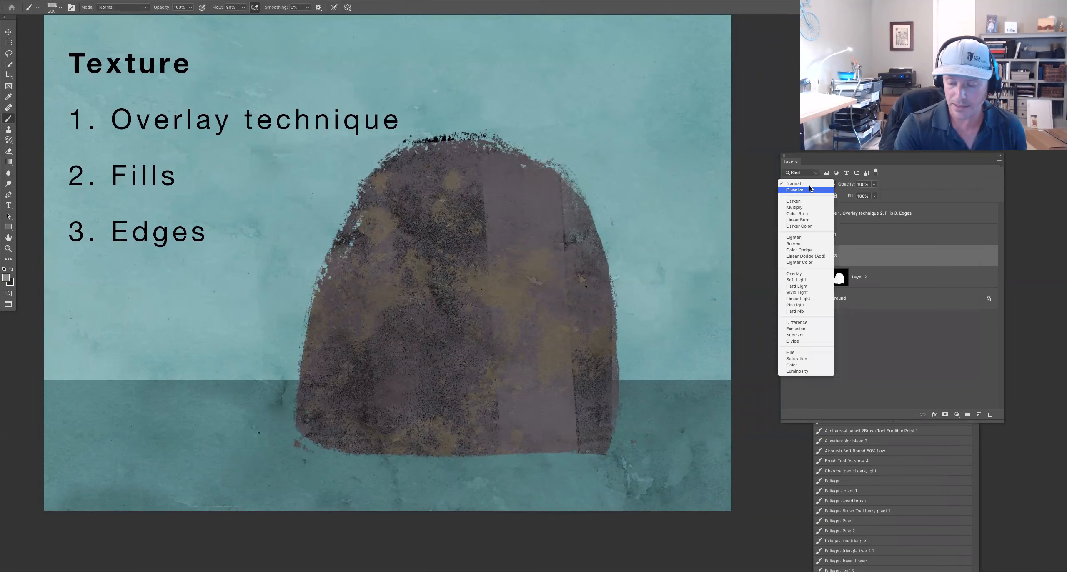
left_click(809, 207)
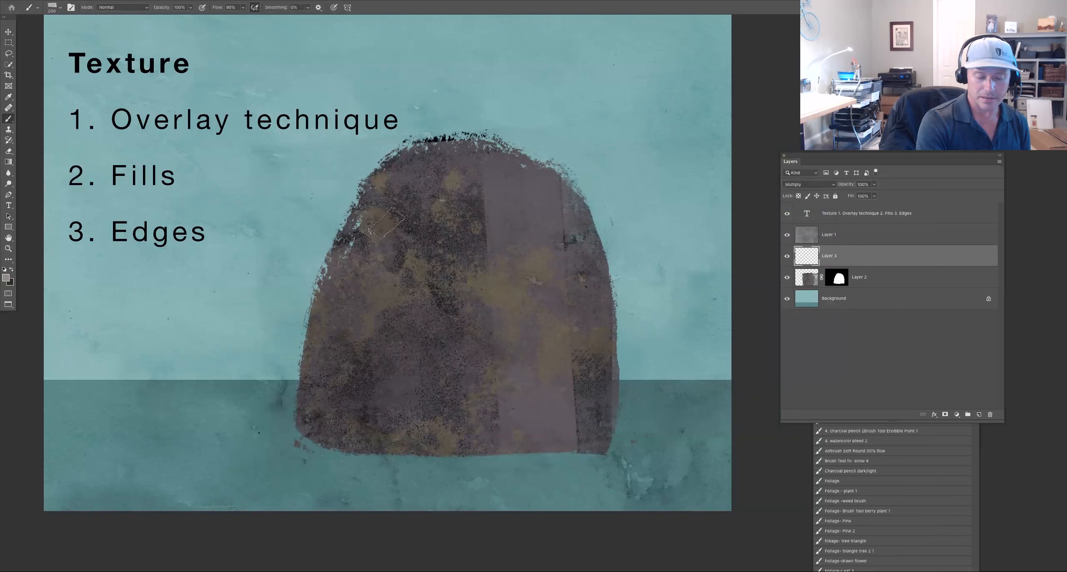
mouse_move(631, 107)
left_mouse_down()
mouse_move(663, 144)
mouse_move(670, 253)
mouse_move(672, 221)
mouse_move(624, 149)
mouse_move(627, 102)
mouse_move(670, 111)
mouse_move(655, 121)
mouse_move(662, 113)
mouse_move(681, 213)
mouse_move(683, 119)
mouse_move(629, 87)
mouse_move(633, 125)
mouse_move(630, 99)
left_mouse_up()
key("ctrl+z")
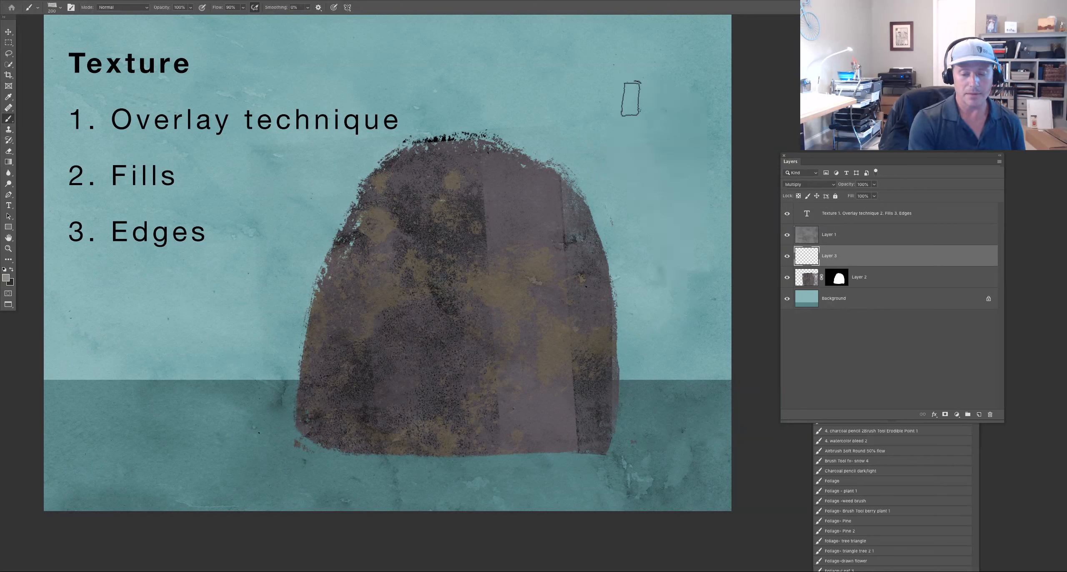
left_click_drag(652, 158, 677, 234)
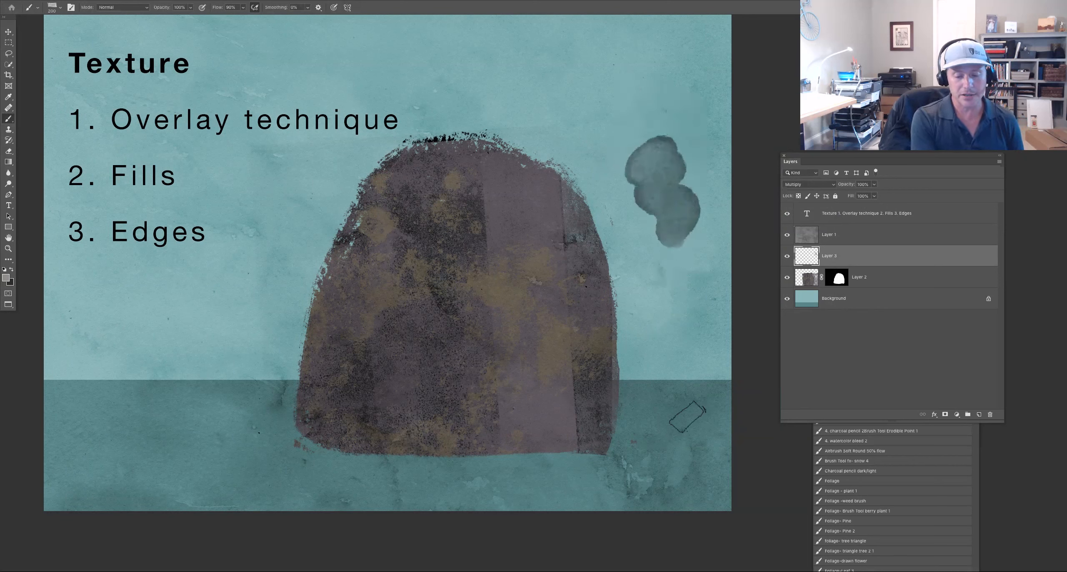
Paint grey shadow washes over the boulder's left side and lower right area on Layer 3
mouse_move(787, 277)
left_mouse_down()
mouse_move(787, 234)
mouse_move(787, 282)
left_mouse_up()
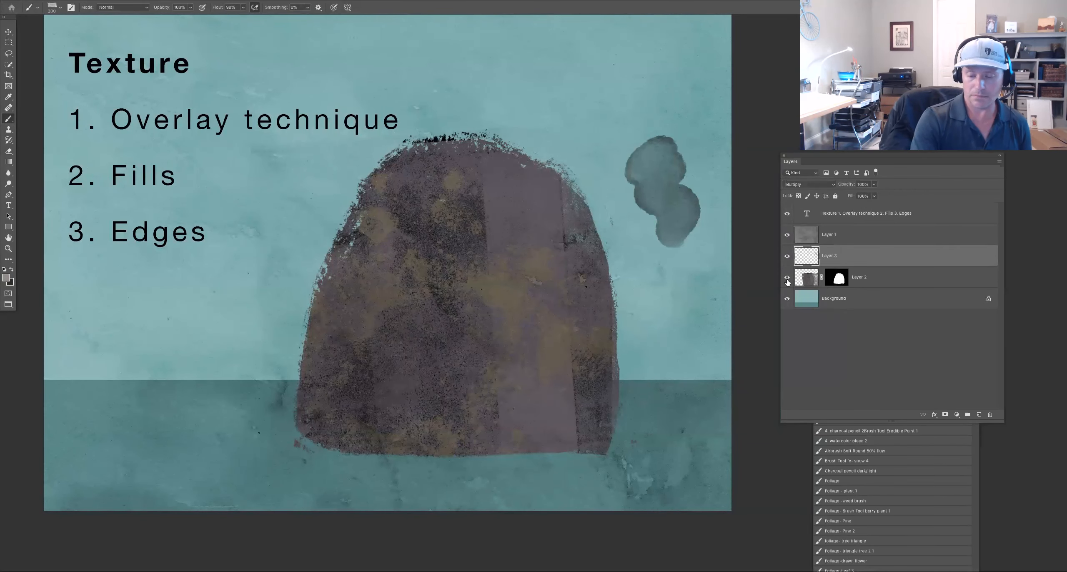
mouse_move(396, 193)
left_mouse_down()
mouse_move(398, 259)
mouse_move(436, 320)
mouse_move(369, 202)
mouse_move(338, 358)
mouse_move(383, 259)
mouse_move(406, 295)
mouse_move(413, 344)
mouse_move(473, 394)
mouse_move(575, 442)
mouse_move(352, 436)
mouse_move(356, 237)
mouse_move(364, 366)
mouse_move(388, 351)
mouse_move(379, 413)
mouse_move(351, 283)
mouse_move(321, 375)
mouse_move(477, 446)
mouse_move(328, 413)
left_mouse_up()
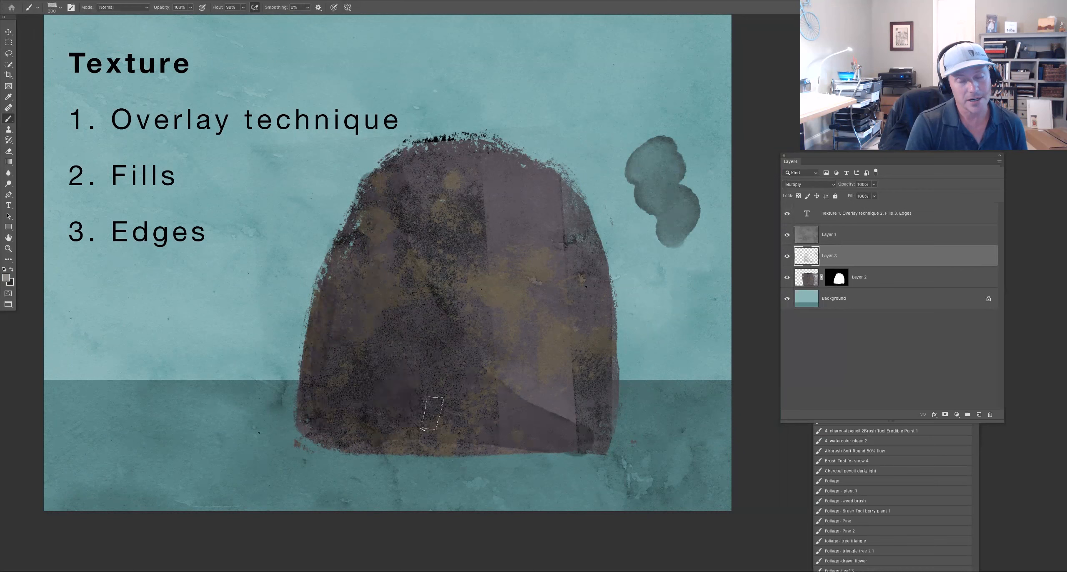
mouse_move(433, 413)
left_mouse_down()
mouse_move(480, 445)
mouse_move(375, 436)
mouse_move(342, 317)
mouse_move(360, 238)
left_mouse_up()
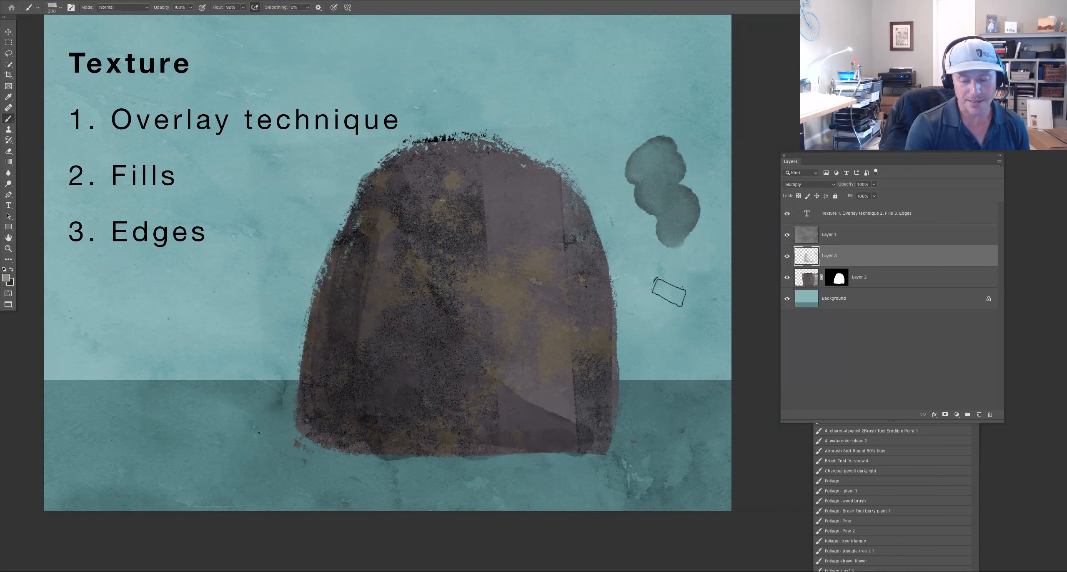
Draw thin light vertical lines down the boulder's left side on Layer 2 with the 3. Lee's new pencil 8px preset
left_click(809, 283)
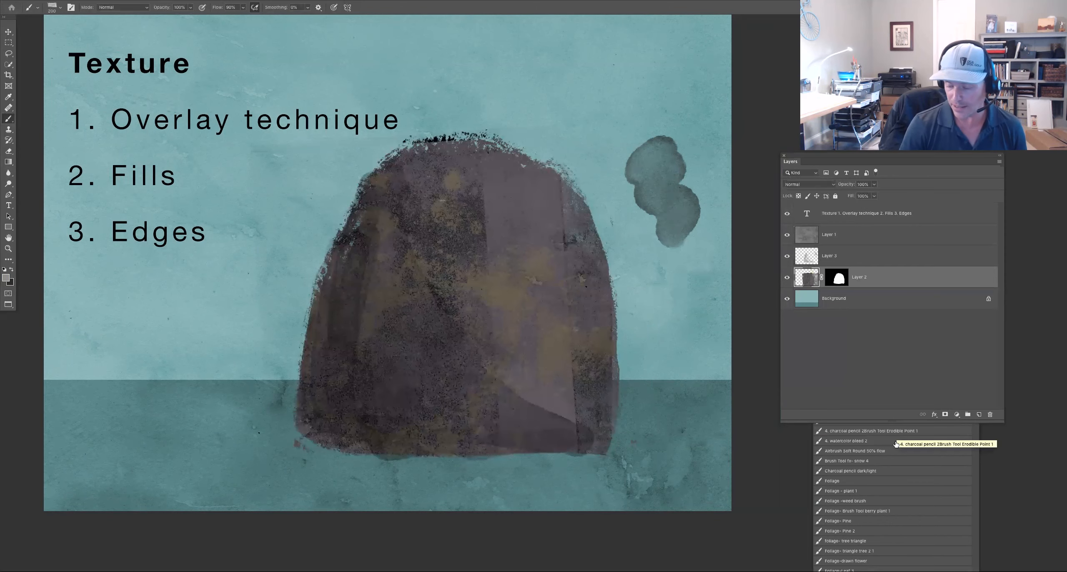
mouse_move(991, 157)
left_mouse_down()
mouse_move(945, 196)
mouse_move(799, 223)
left_mouse_up()
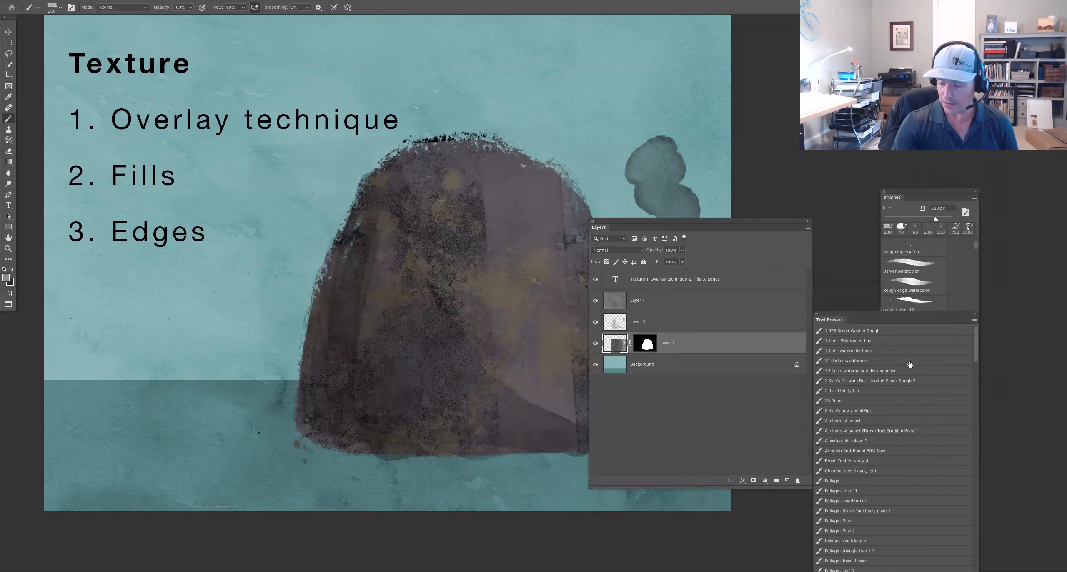
left_click(873, 411)
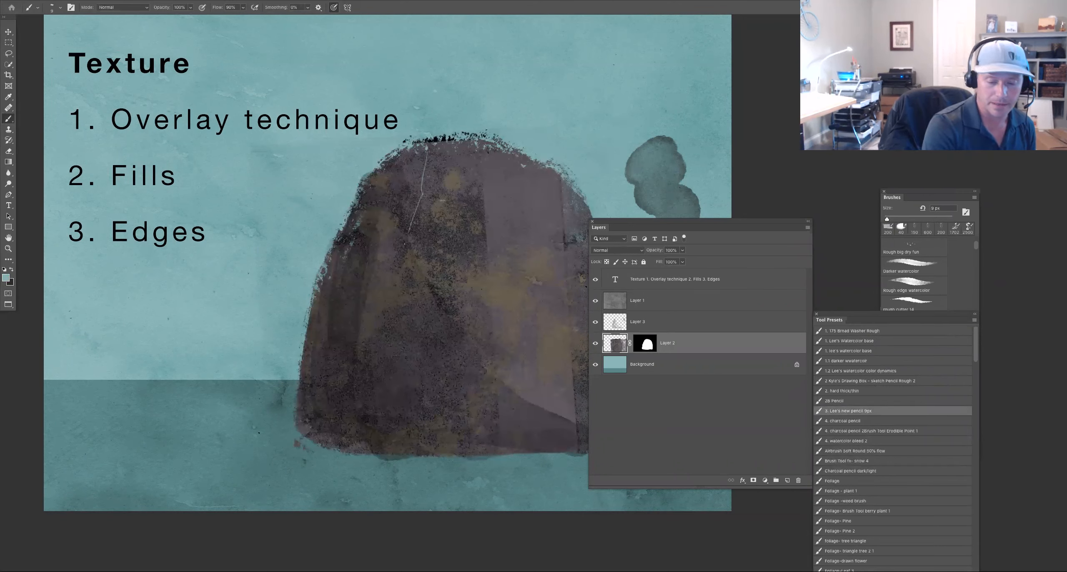
mouse_move(427, 150)
left_mouse_down()
mouse_move(406, 250)
mouse_move(397, 432)
mouse_move(398, 227)
mouse_move(386, 394)
mouse_move(378, 258)
mouse_move(364, 453)
left_mouse_up()
mouse_move(392, 209)
left_mouse_down()
mouse_move(366, 248)
mouse_move(352, 426)
left_mouse_up()
mouse_move(398, 165)
left_mouse_down()
mouse_move(362, 252)
mouse_move(341, 427)
left_mouse_up()
Enlarge the pencil brush to 40 px, try a thick teal line down the boulder's middle and undo it
key("]")
key("]")
key("]")
key("]")
key("]")
key("]")
key("]")
mouse_move(465, 394)
left_mouse_down()
mouse_move(513, 215)
mouse_move(520, 433)
mouse_move(532, 452)
left_mouse_up()
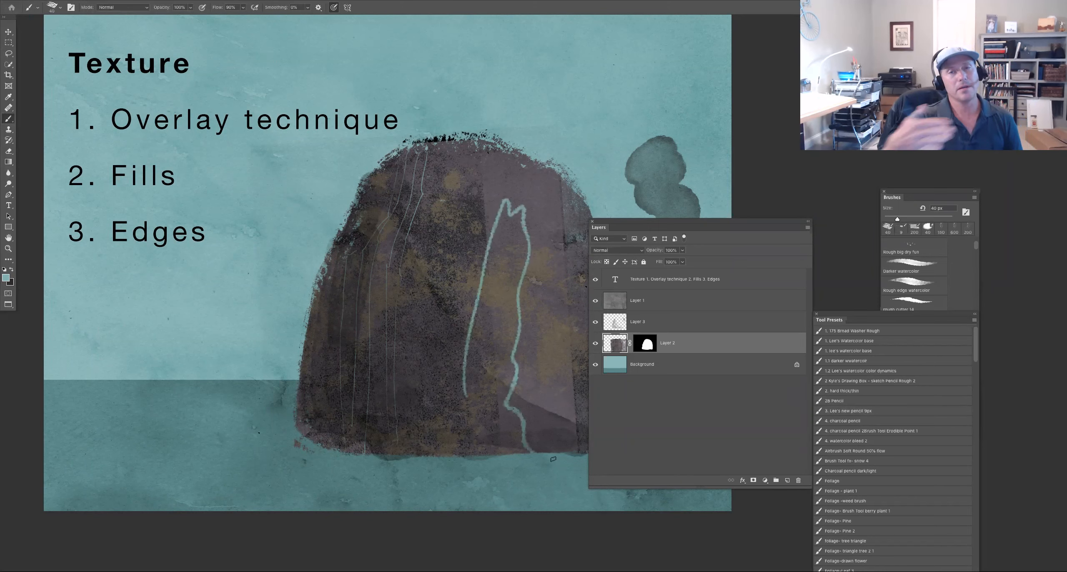
key("ctrl+z")
Toggle the visibility of Layer 1 and Layer 3 to compare the overlay texture and the shadow washes on the boulder
left_click(596, 301)
left_click(595, 301)
left_click(595, 301)
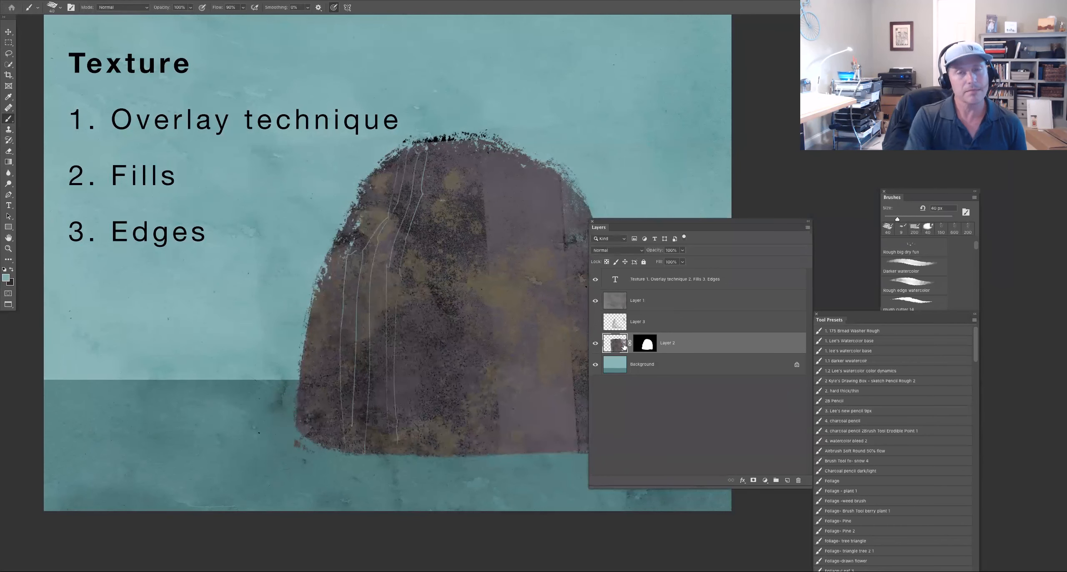
left_click(596, 322)
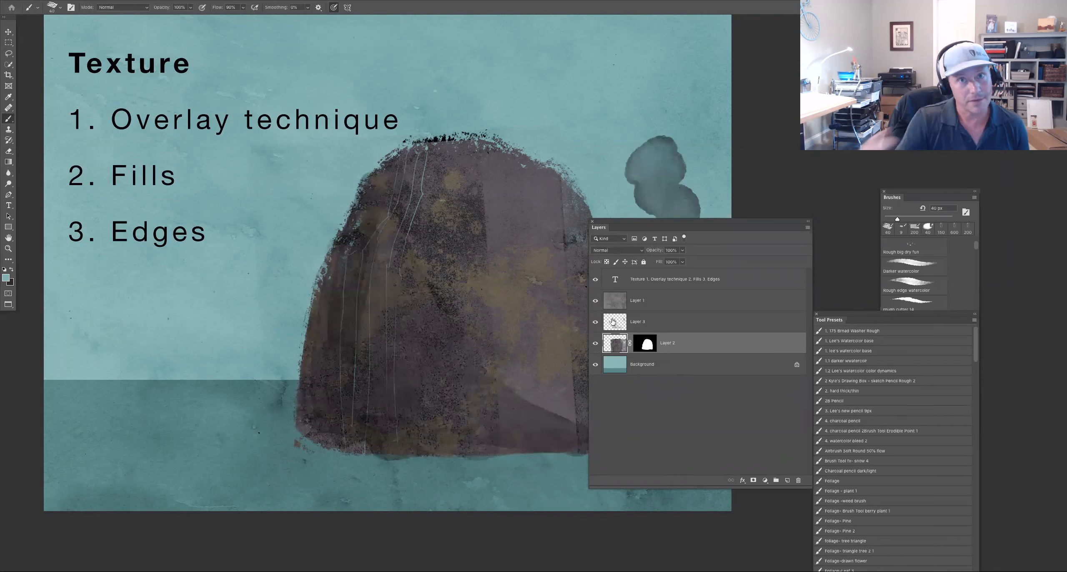
Switch to the Sample painting.psd document, then reposition and enlarge the Layers panel to show more of its layers
left_click(260, 1)
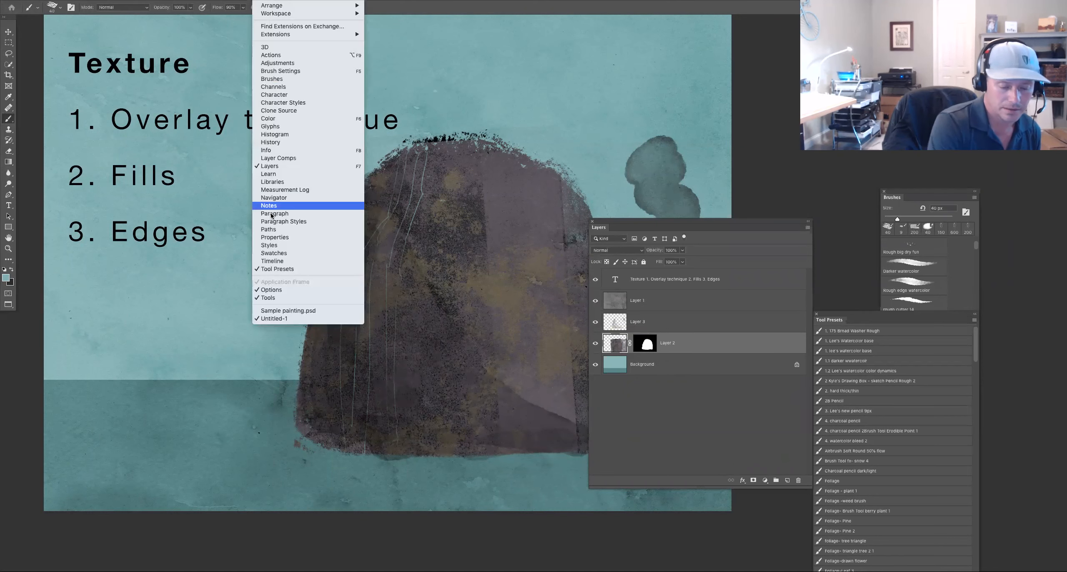
left_click(279, 310)
mouse_move(687, 223)
left_mouse_down()
mouse_move(485, 251)
mouse_move(251, 208)
mouse_move(378, 227)
mouse_move(860, 155)
mouse_move(852, 134)
left_mouse_up()
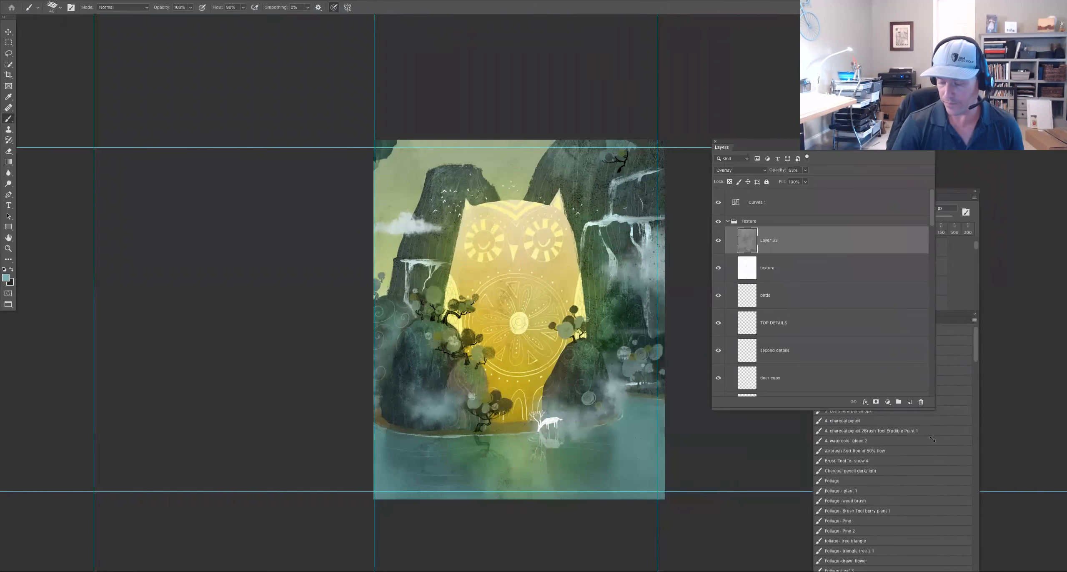
left_click_drag(932, 438, 974, 561)
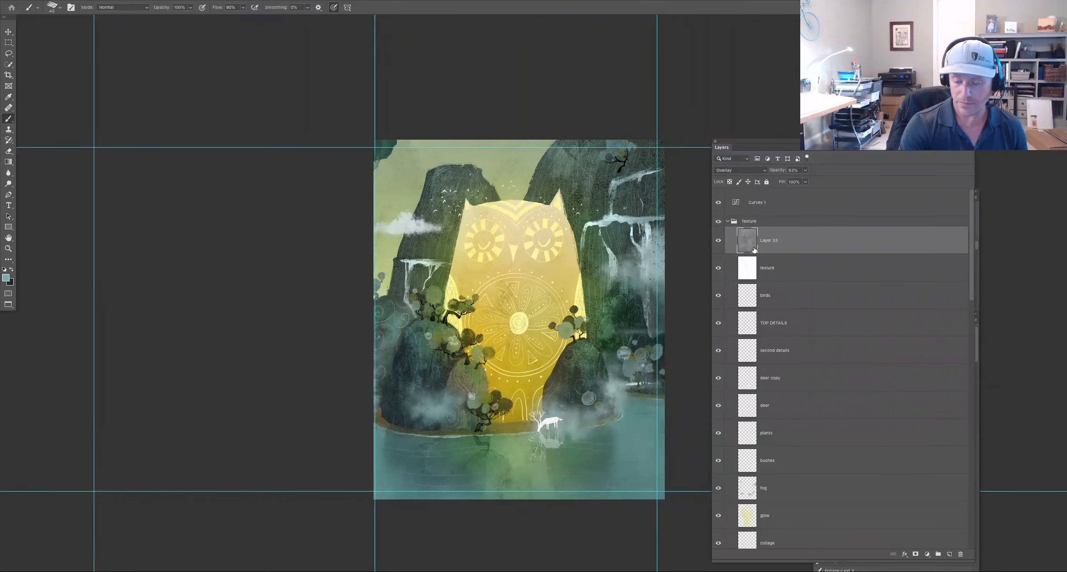
Hide the owl painting's layers from the texture layer down through the land layer, keeping Layer 33 visible
left_click_drag(970, 236, 967, 249)
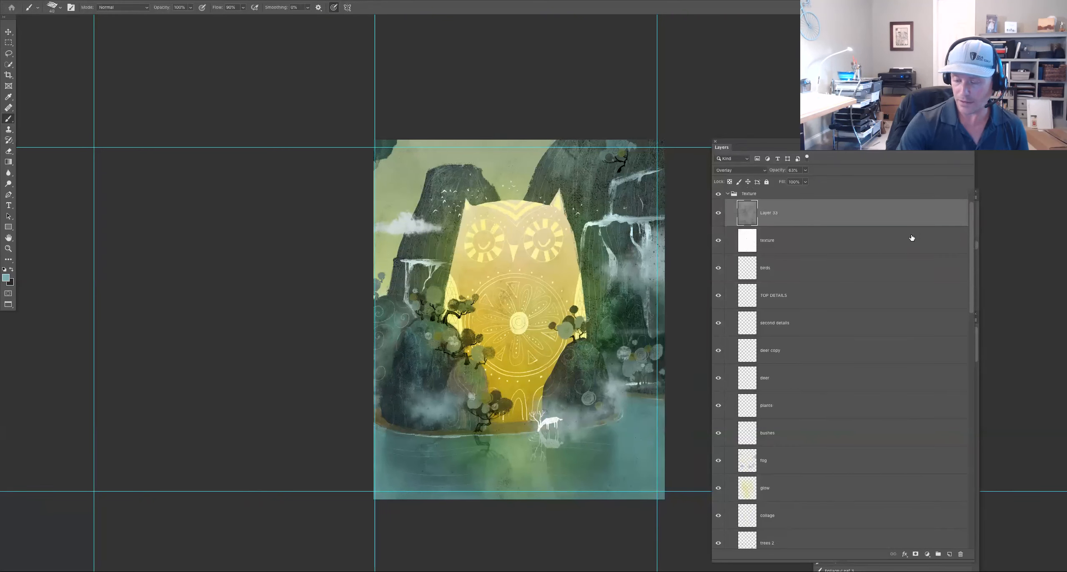
left_click_drag(714, 510, 717, 540)
scroll(941, 390, "down", 7)
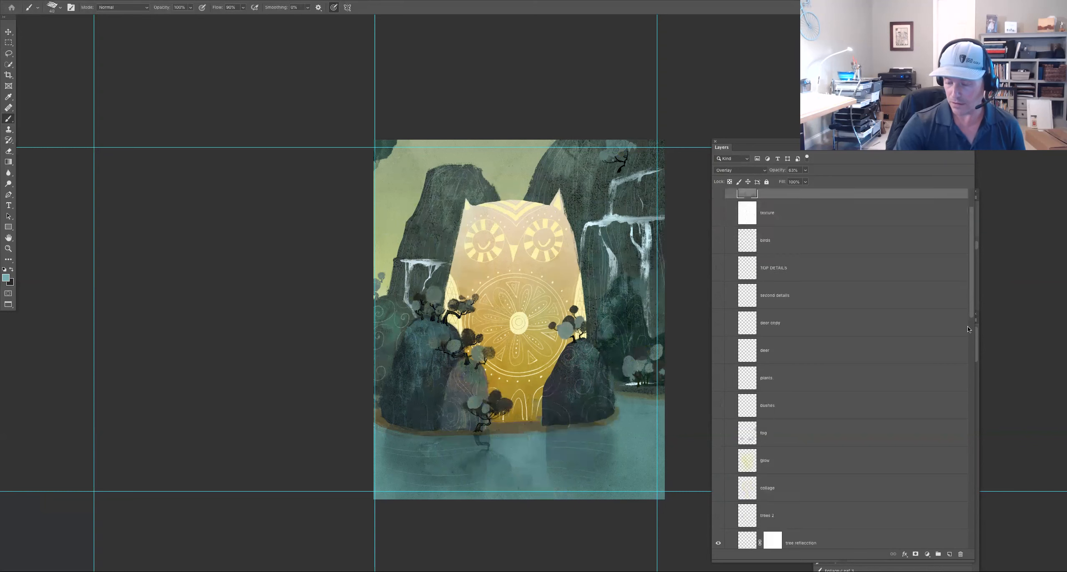
left_click(715, 464)
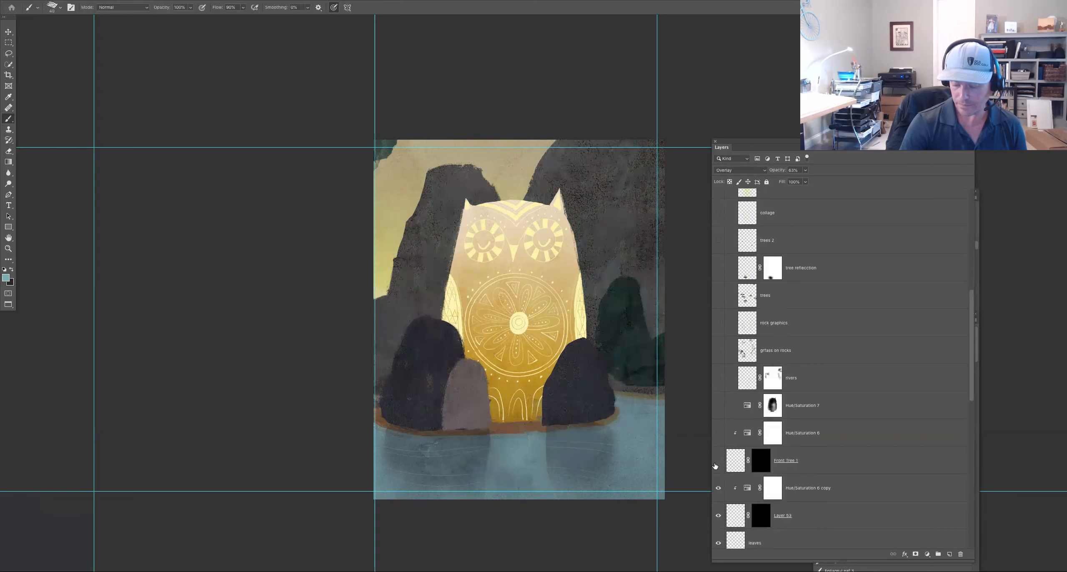
scroll(958, 352, "down", 3)
left_click_drag(716, 352, 717, 463)
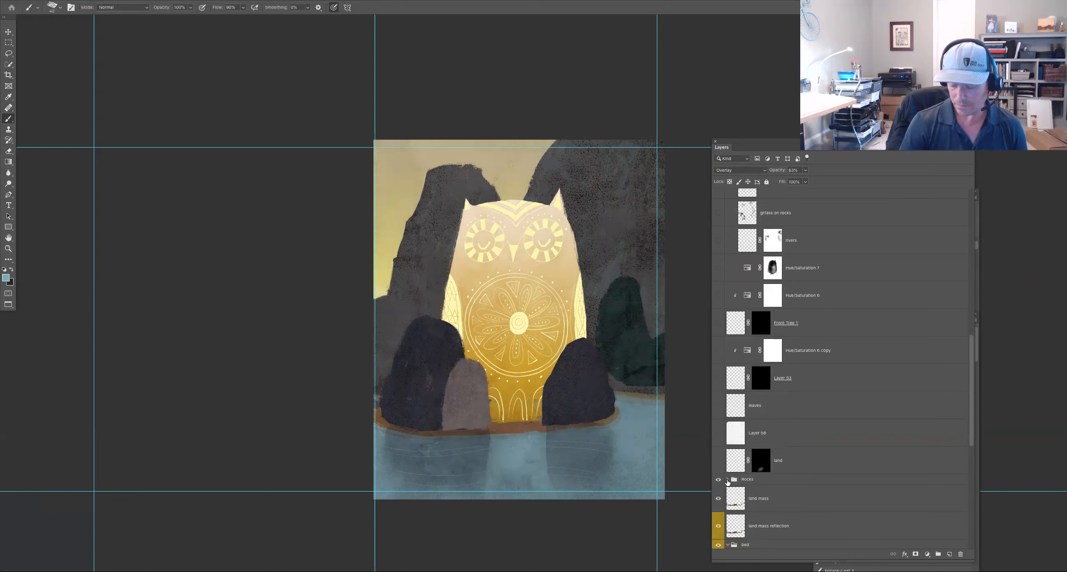
Expand the Rocks group and turn the Front Rocks copy layer's mask off and on to inspect its texture fill
left_click(727, 480)
left_click_drag(971, 332, 960, 407)
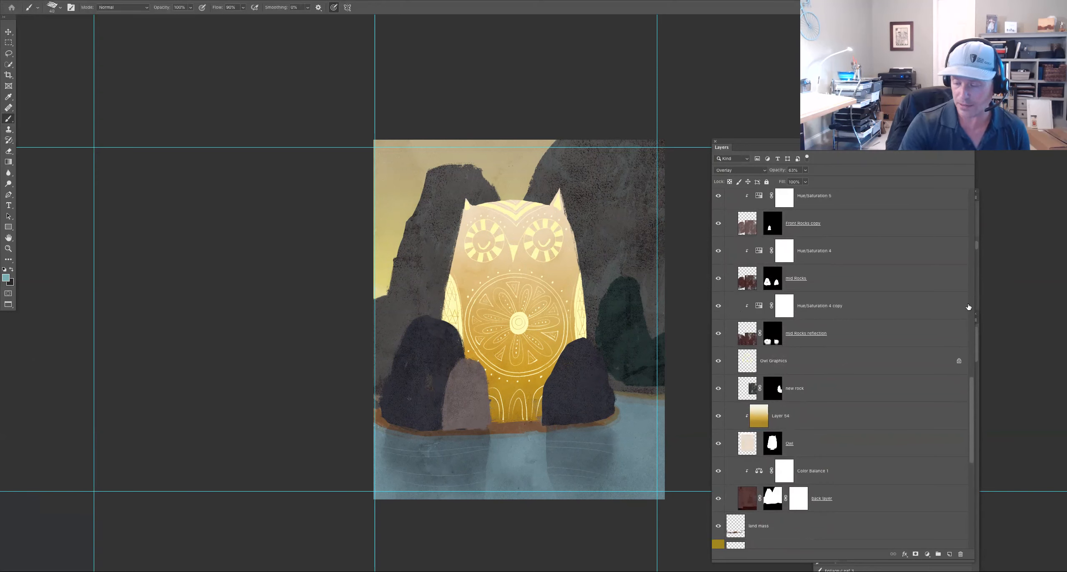
scroll(737, 236, "up", 2)
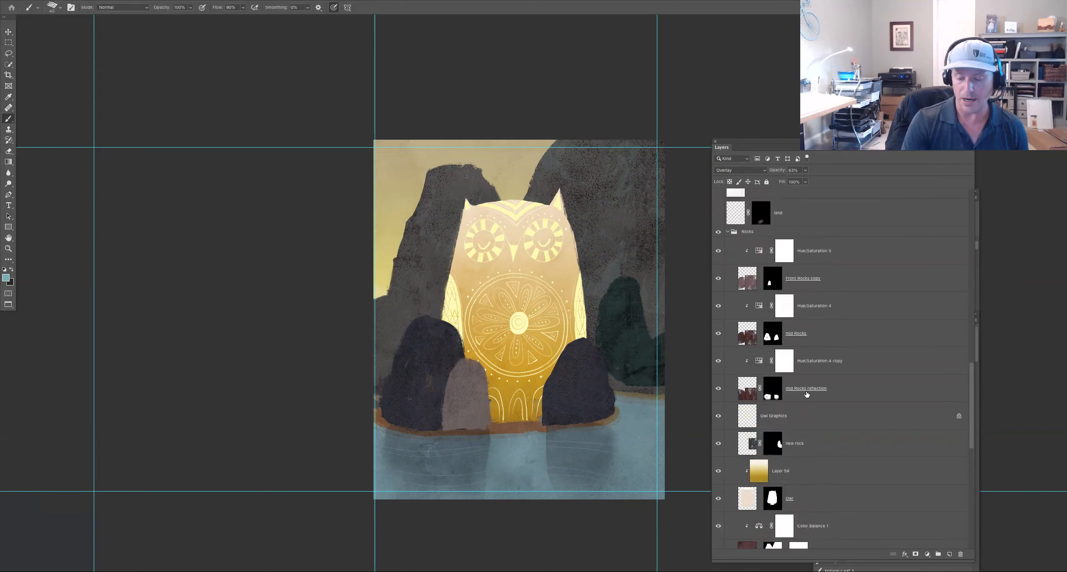
left_click(773, 283, "shift")
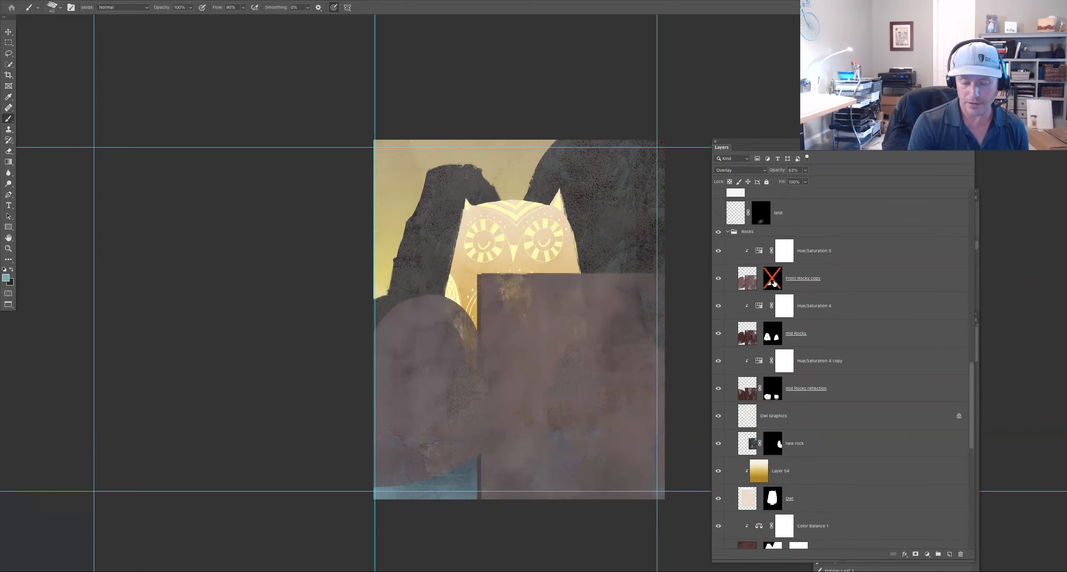
left_click(776, 279, "shift")
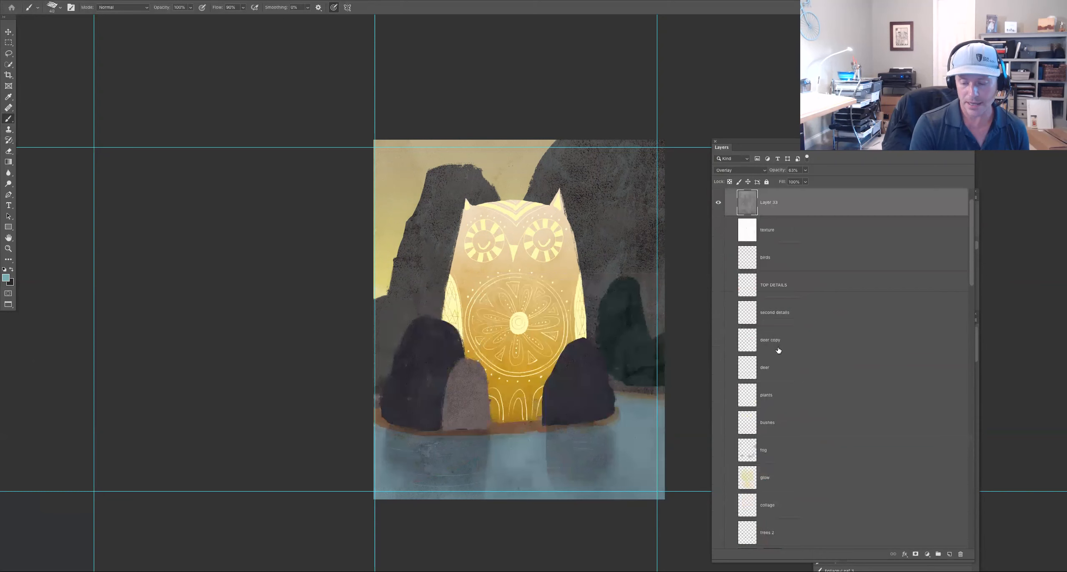
Turn the masks of the mid rocks and mid Rocks reflection layers off and on to inspect their fills
scroll(964, 263, "down", 15)
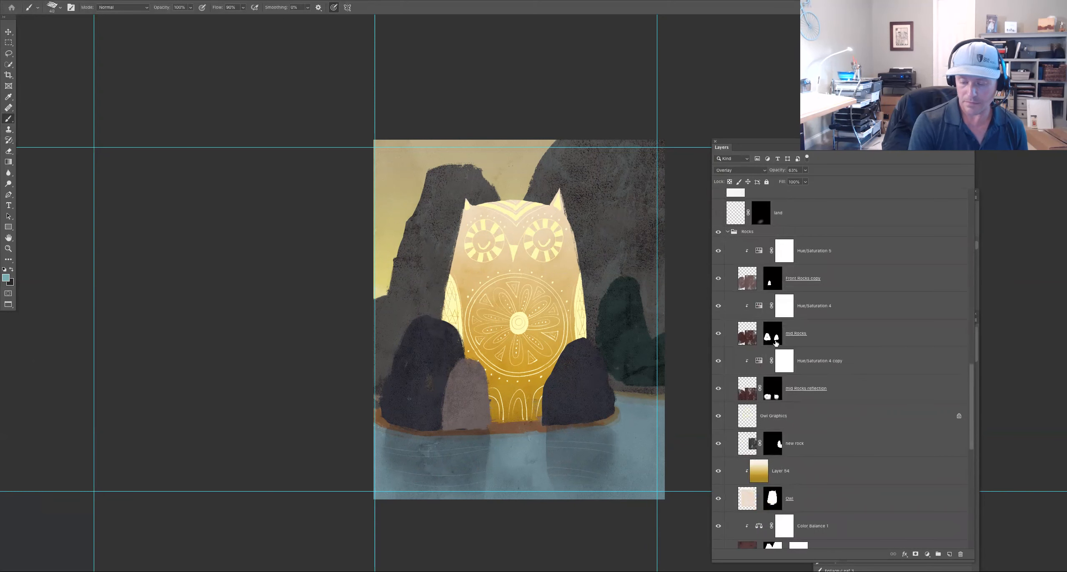
left_click(773, 340, "shift")
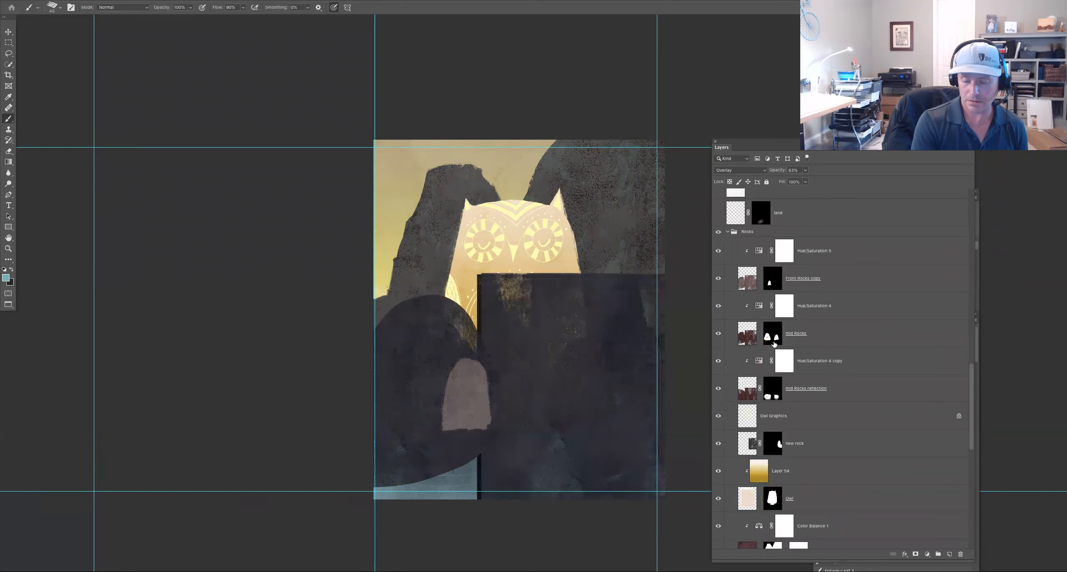
left_click(773, 339, "shift")
left_click(773, 394, "shift")
left_click(773, 394, "shift")
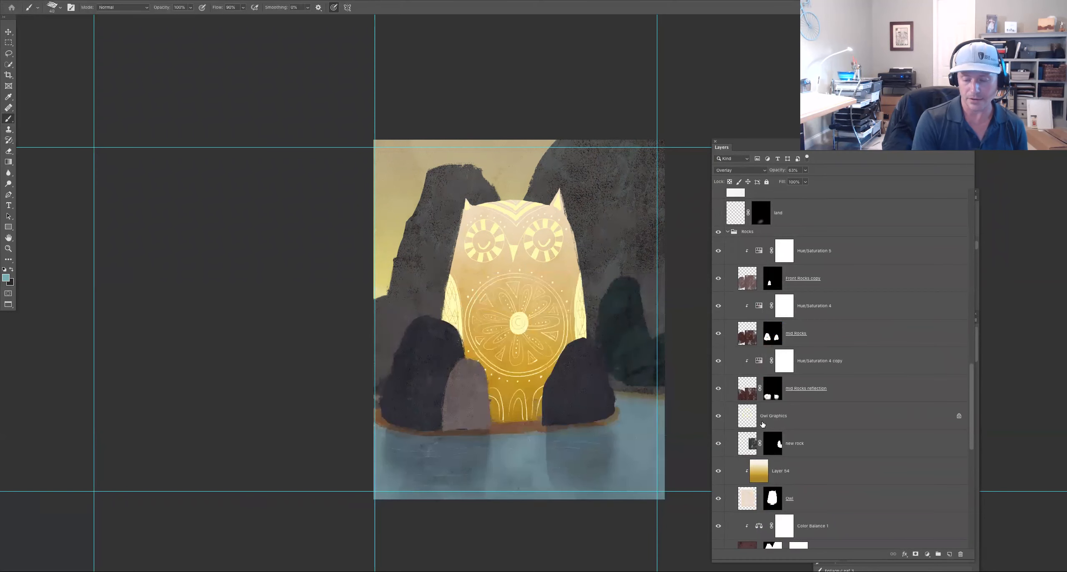
Hide the Rocks group's layers from Hue/Saturation 5 down through Color Balance 1, and toggle the Back layer off and on
left_click_drag(718, 267, 717, 459)
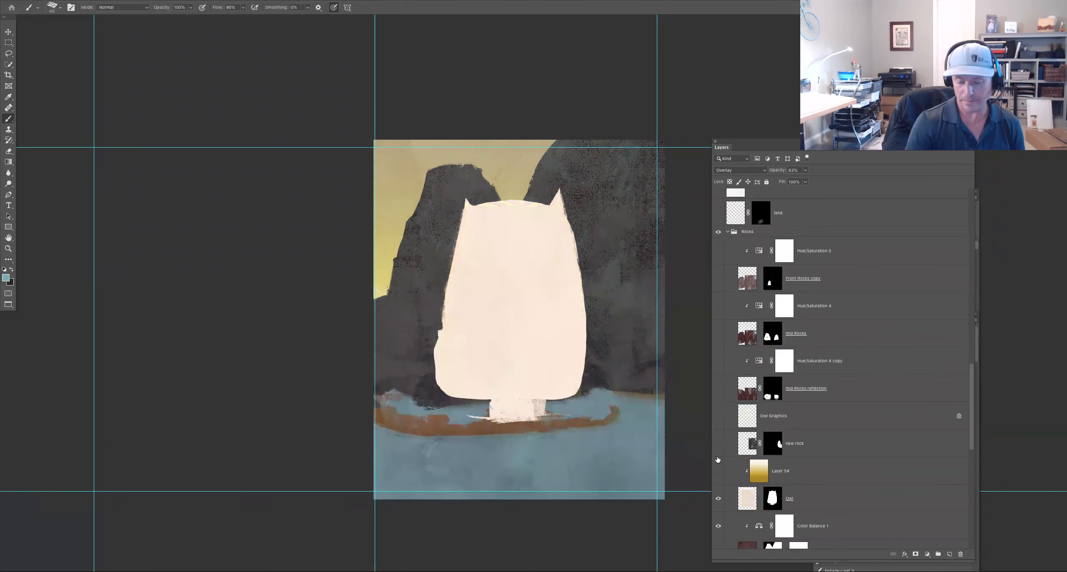
left_click(719, 500)
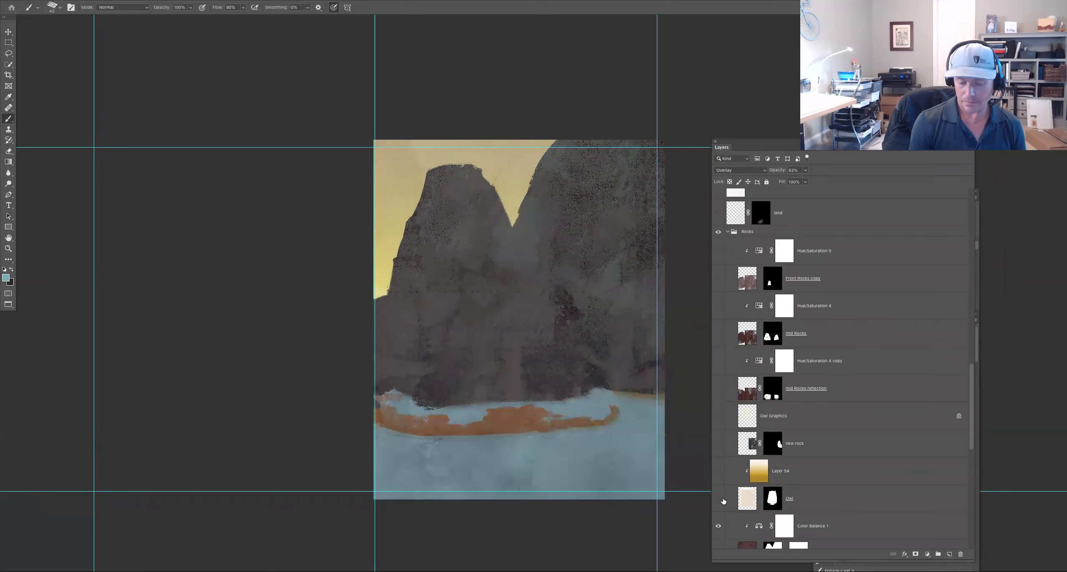
scroll(968, 402, "down", 5)
left_click(719, 388)
left_click(717, 412)
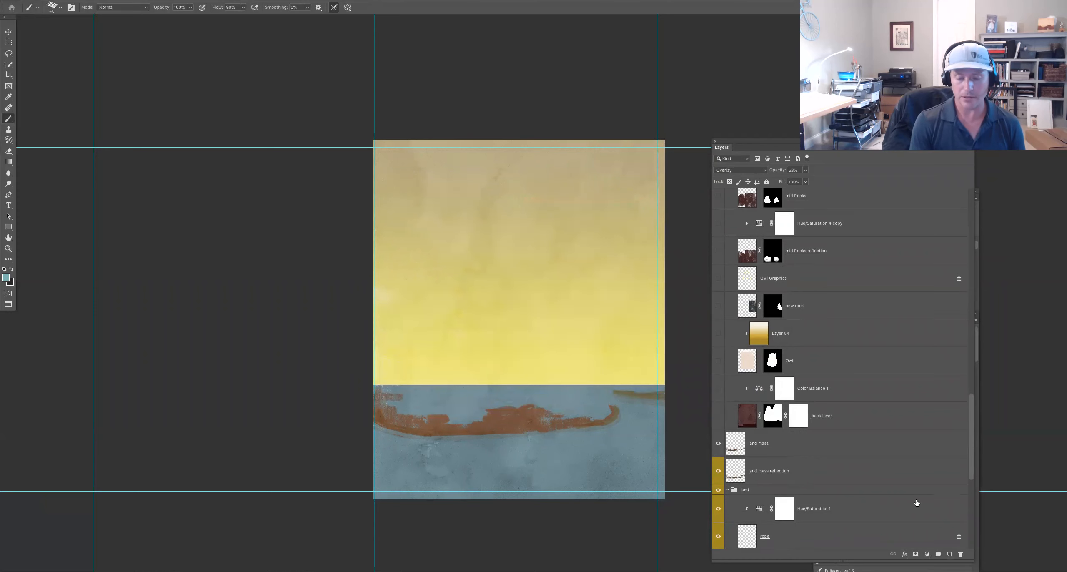
left_click(718, 415)
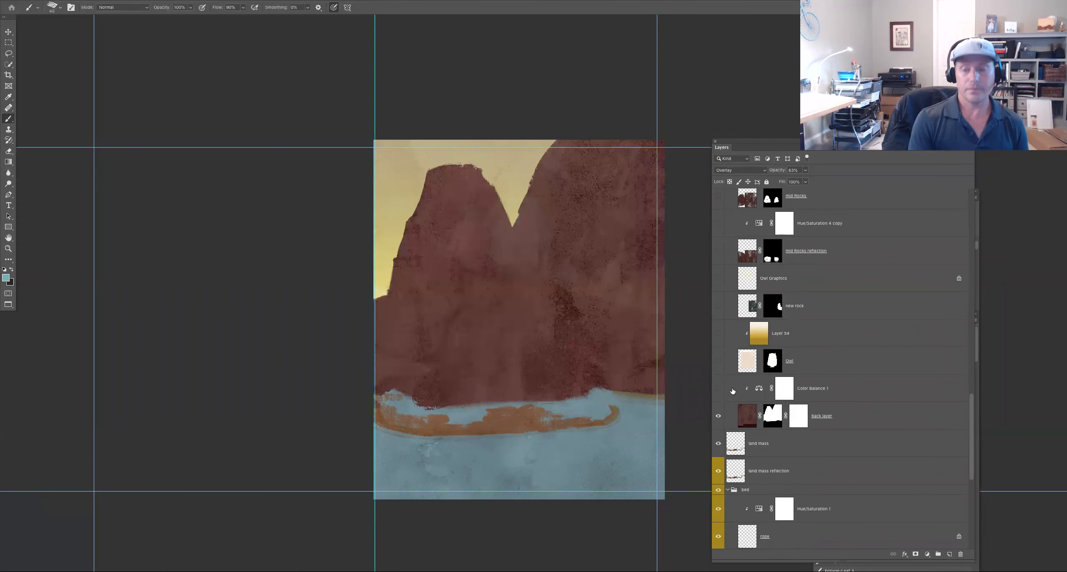
Show the Rocks group's layers from Color Balance 1 up through Owl Graphics, toggling Owl Graphics off and on
left_click(728, 397)
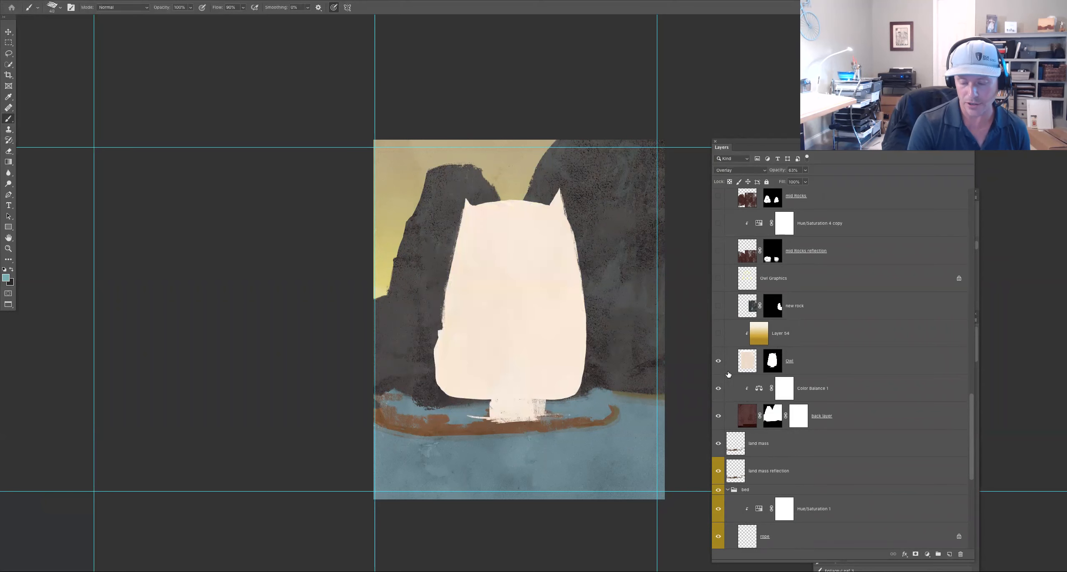
left_click(721, 348)
left_click(718, 362)
left_click(720, 339)
scroll(971, 406, "up", 4)
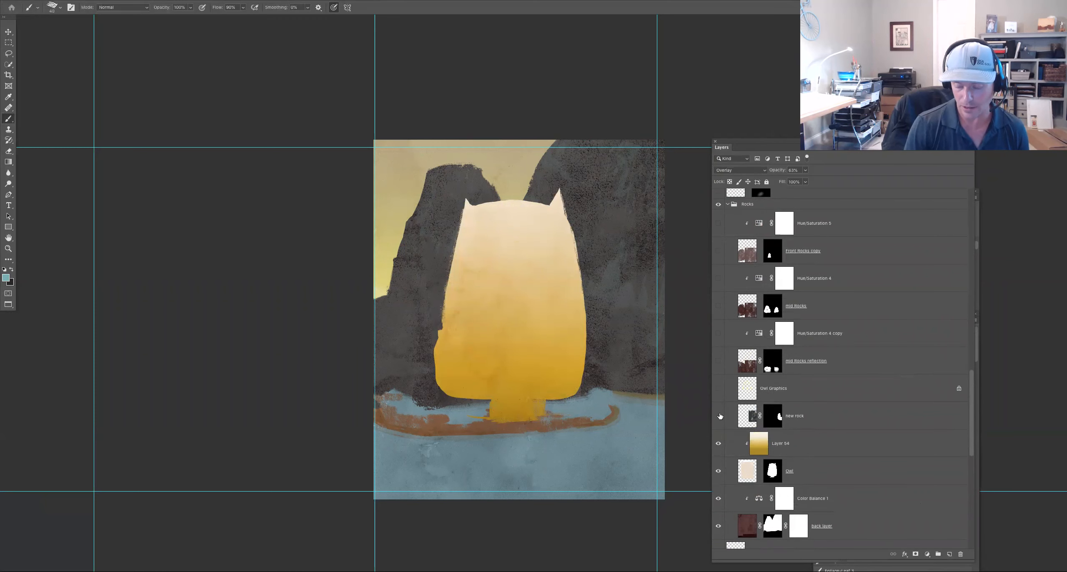
left_click(719, 416)
left_click(718, 389)
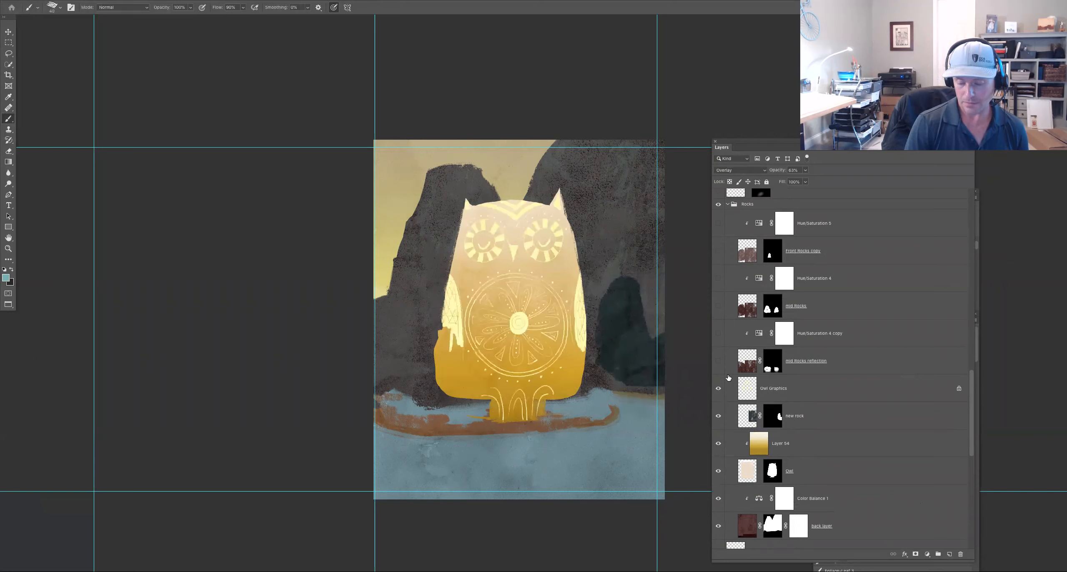
left_click(718, 388)
left_click(718, 388)
Show the Rocks group's remaining layers from mid Rocks reflection up through Hue/Saturation 5
left_click(718, 361)
left_click(718, 333)
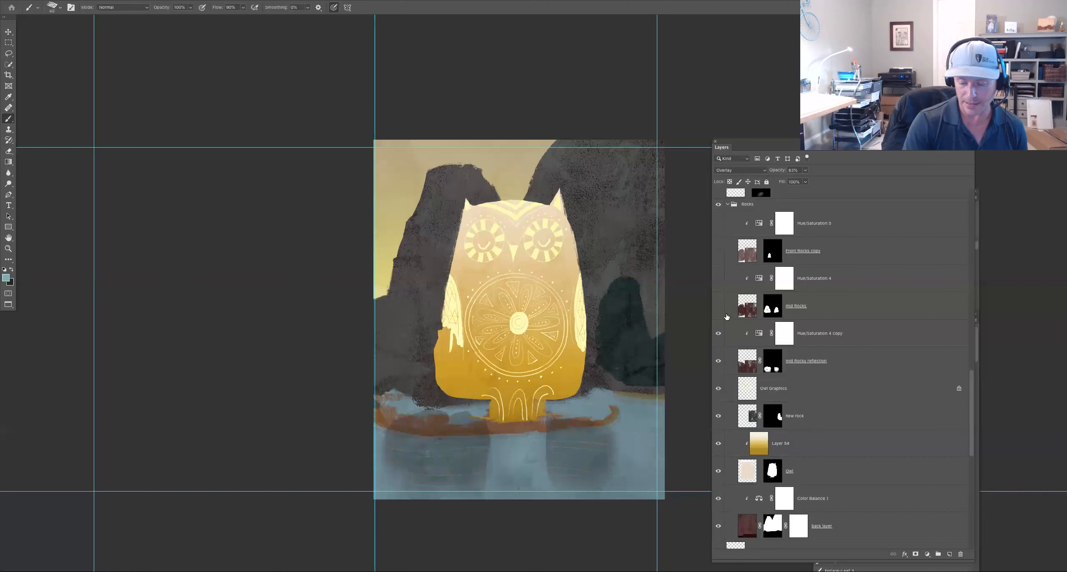
left_click(718, 305)
left_click(718, 278)
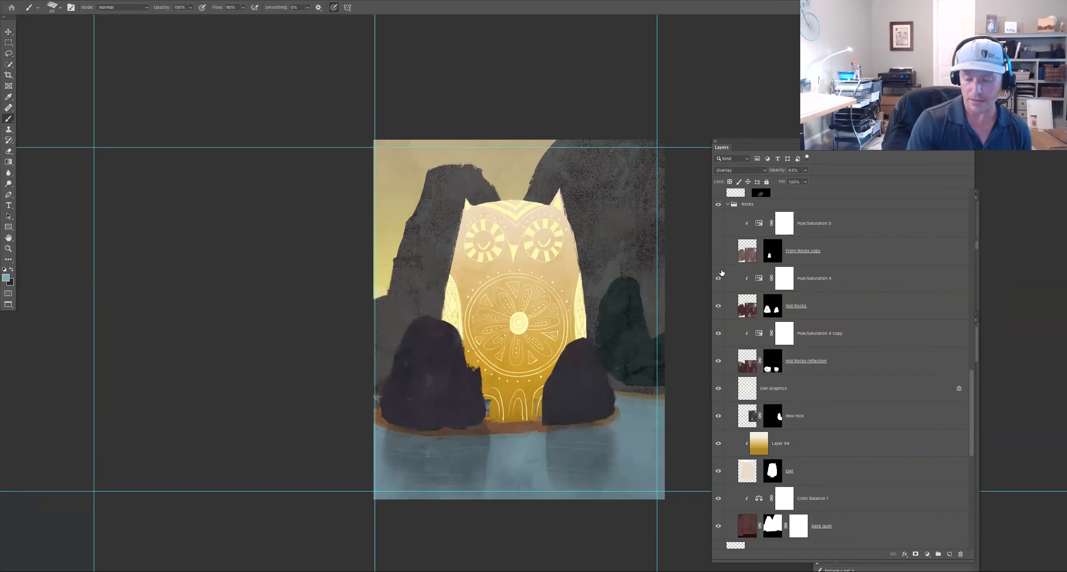
left_click(718, 250)
left_click(718, 224)
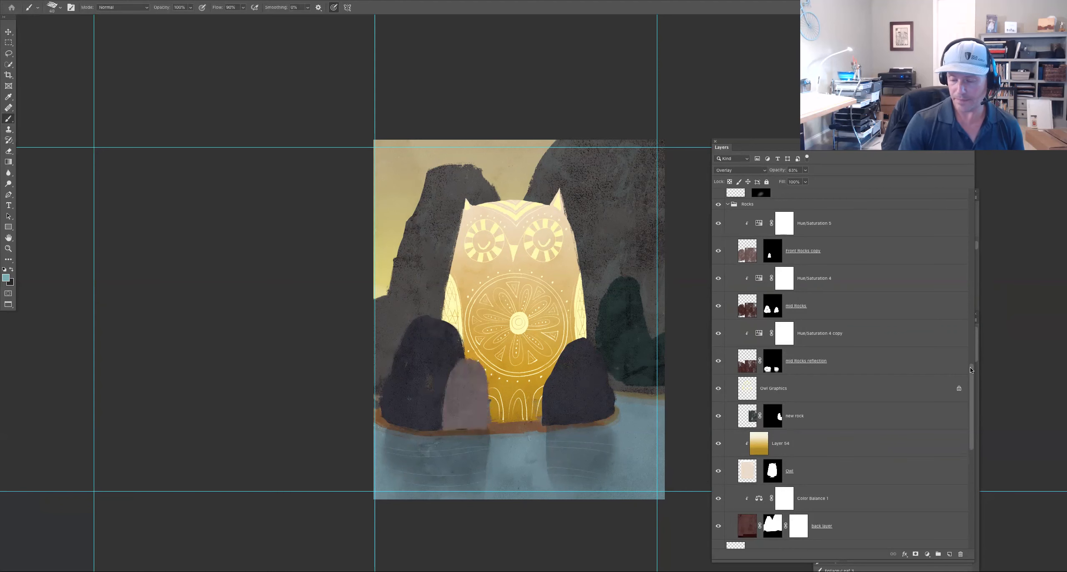
Show the layers above the Rocks group, from the land layer up through the rivers layer
scroll(971, 367, "up", 3)
left_click(719, 268)
left_click(718, 240)
scroll(972, 354, "up", 2)
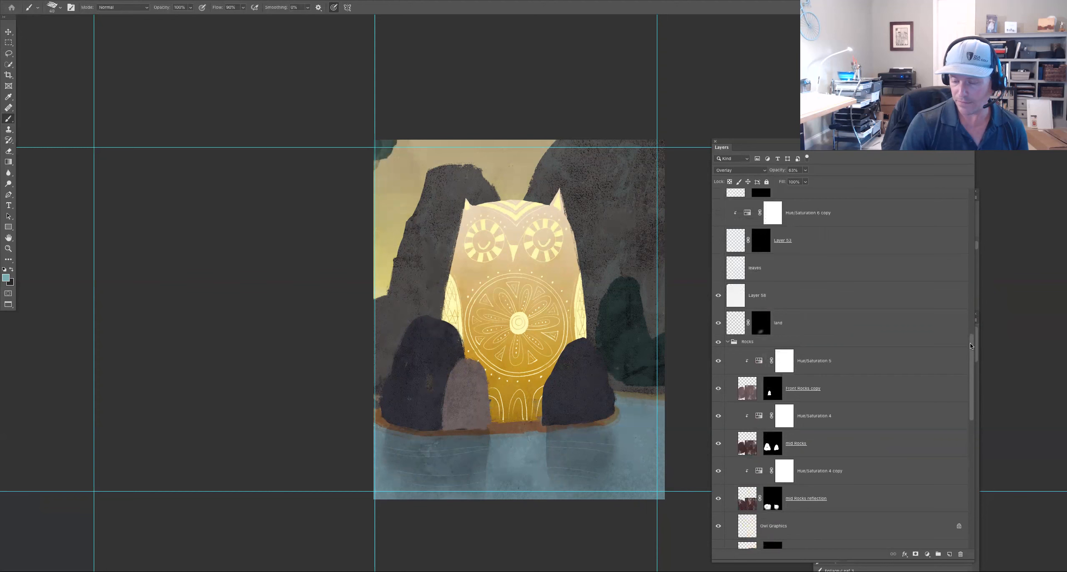
left_click_drag(720, 261, 719, 243)
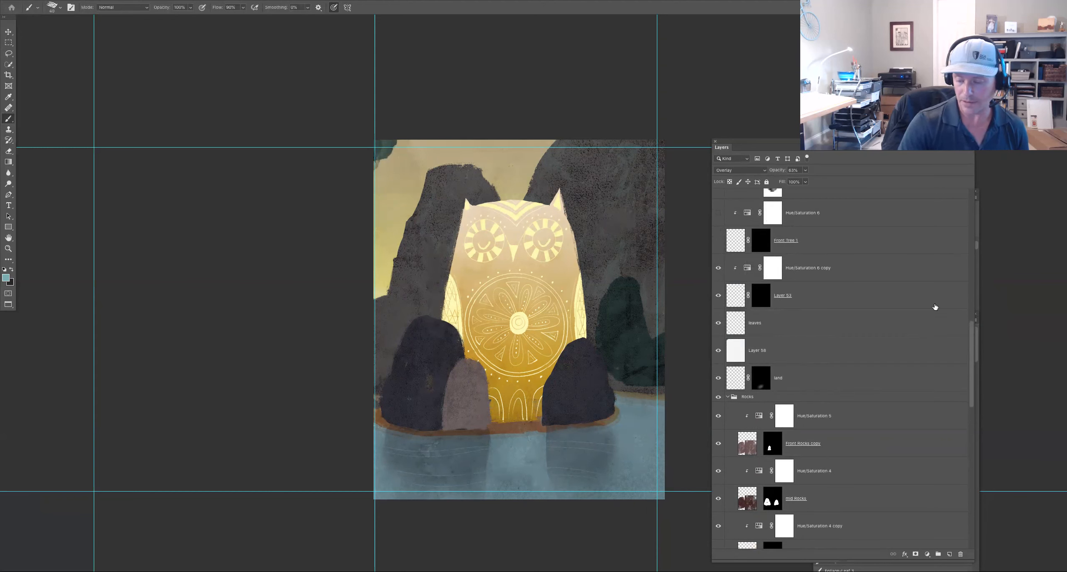
scroll(971, 337, "up", 2)
left_click_drag(716, 364, 719, 280)
left_click(719, 268)
Toggle the rivers and grass on rocks layers to compare their effect, leaving rivers visible and grass on rocks hidden
left_click(717, 265)
left_click(717, 266)
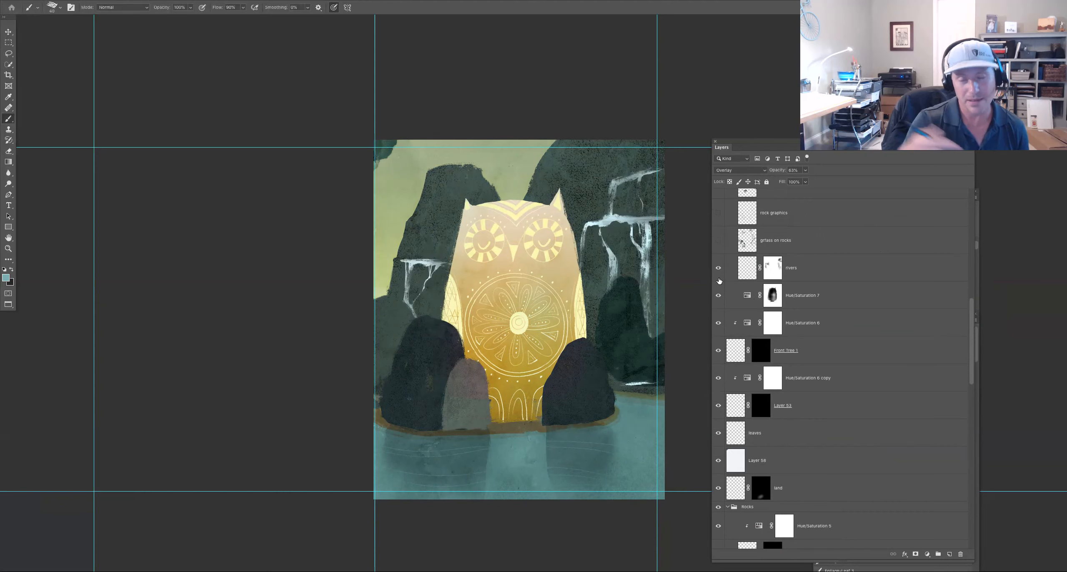
left_click(718, 264)
left_click(718, 264)
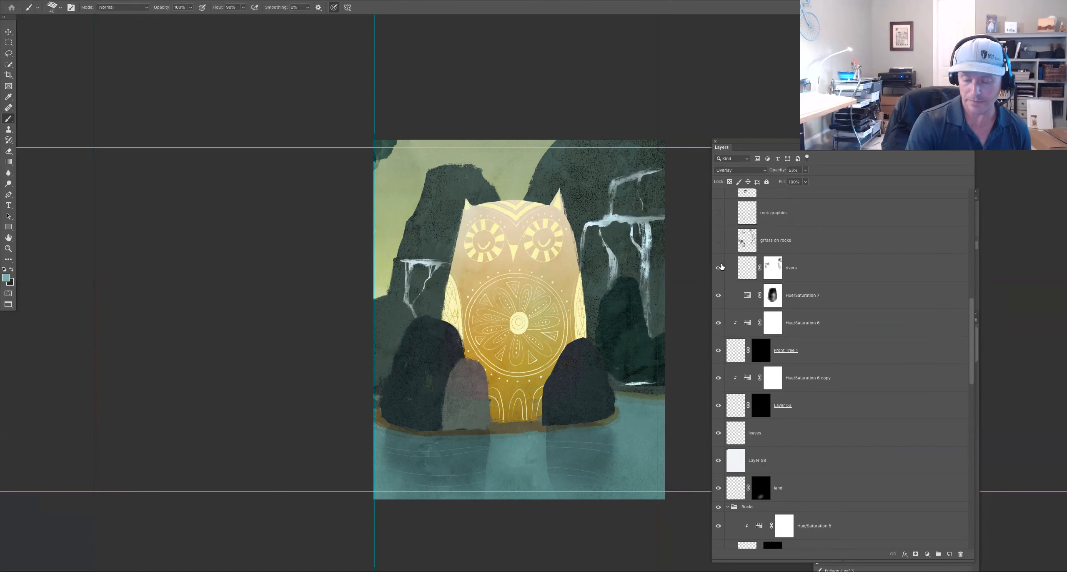
left_click(718, 241)
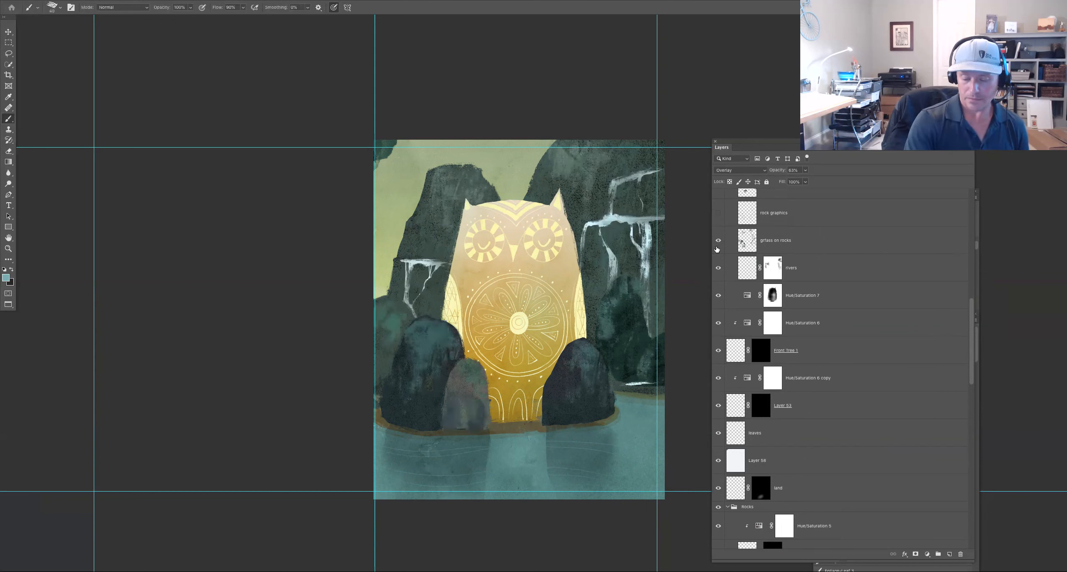
left_click(718, 241)
left_click(718, 241)
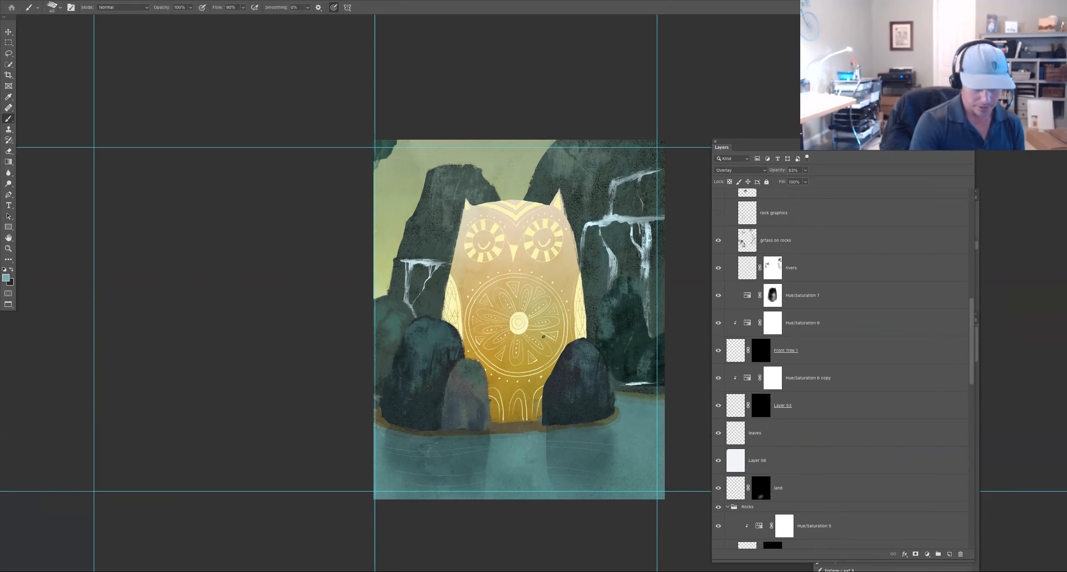
left_click(719, 241)
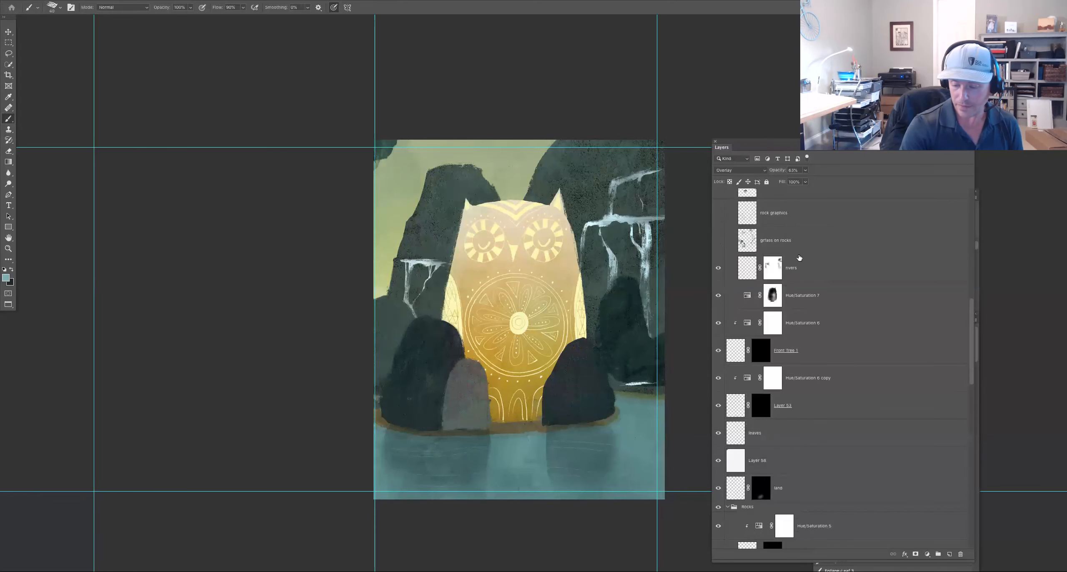
Add a new layer above rivers, choose the rough big pencil shader brush, and sample the sky's light green as the paint colour
key("ctrl+shift+alt+n")
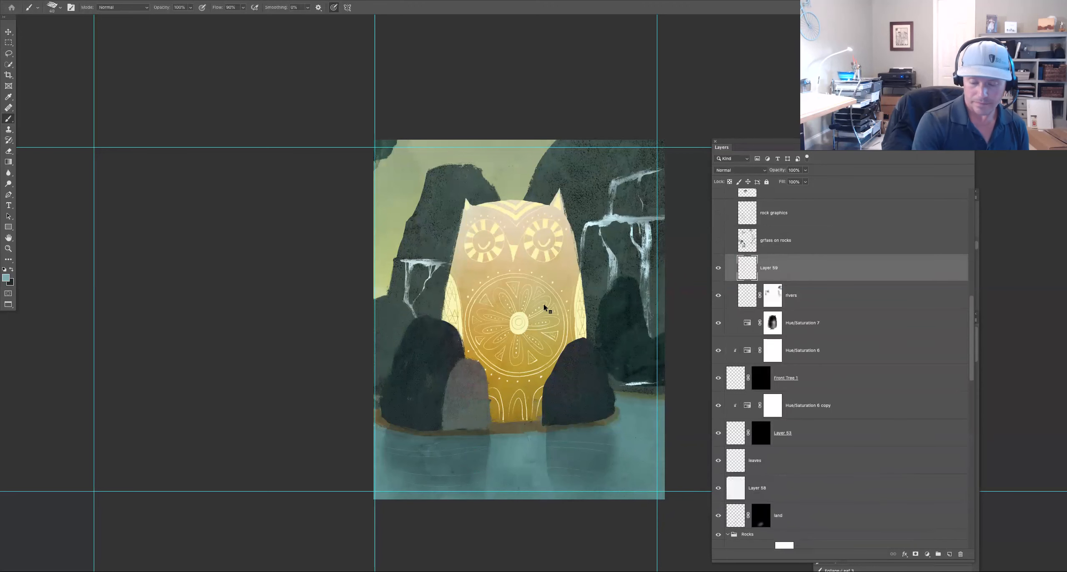
right_click(544, 308)
scroll(650, 467, "up", 5)
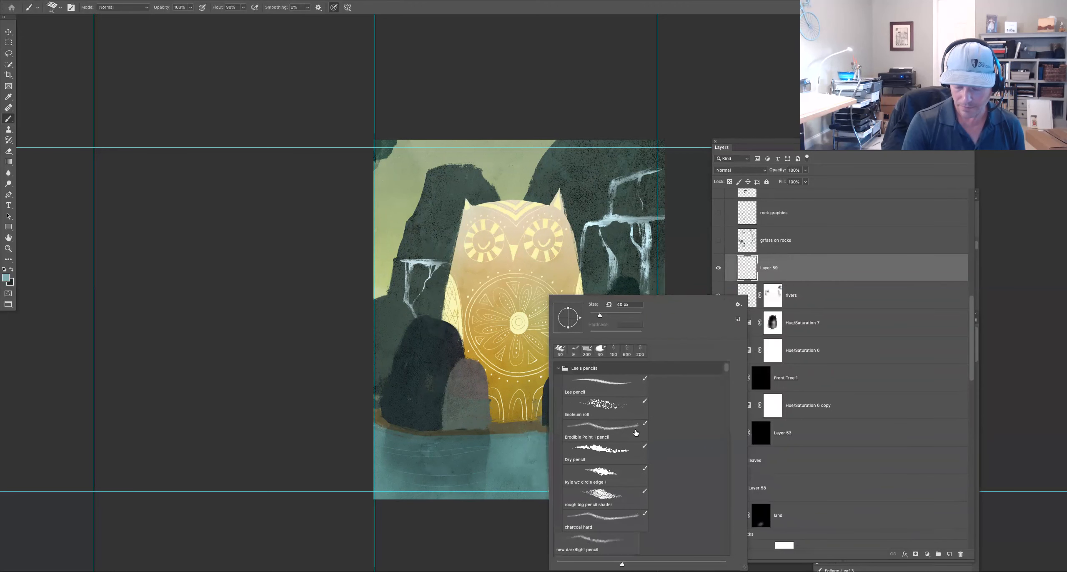
left_click(617, 502)
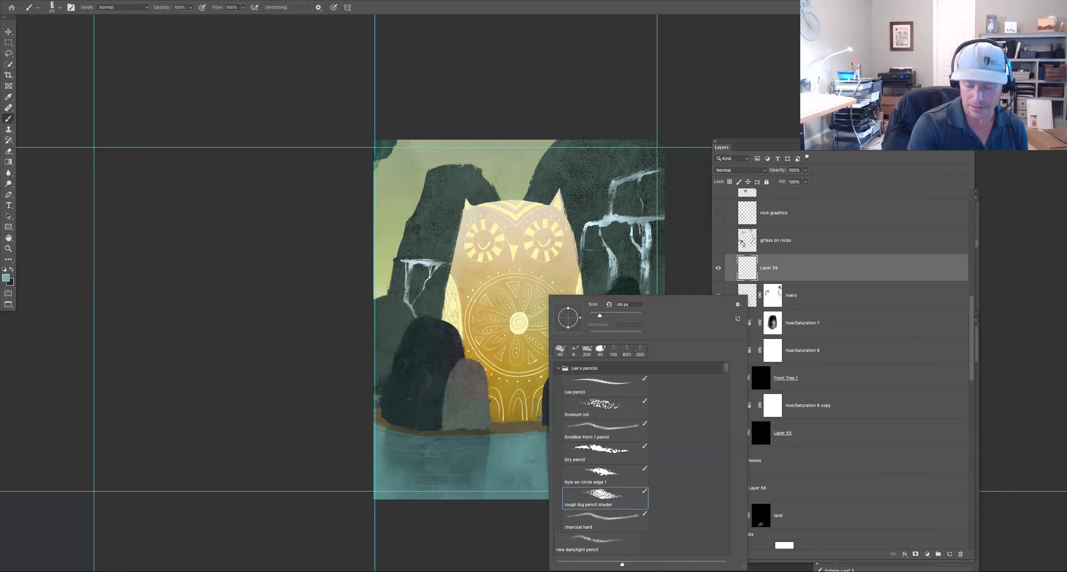
left_click(610, 224)
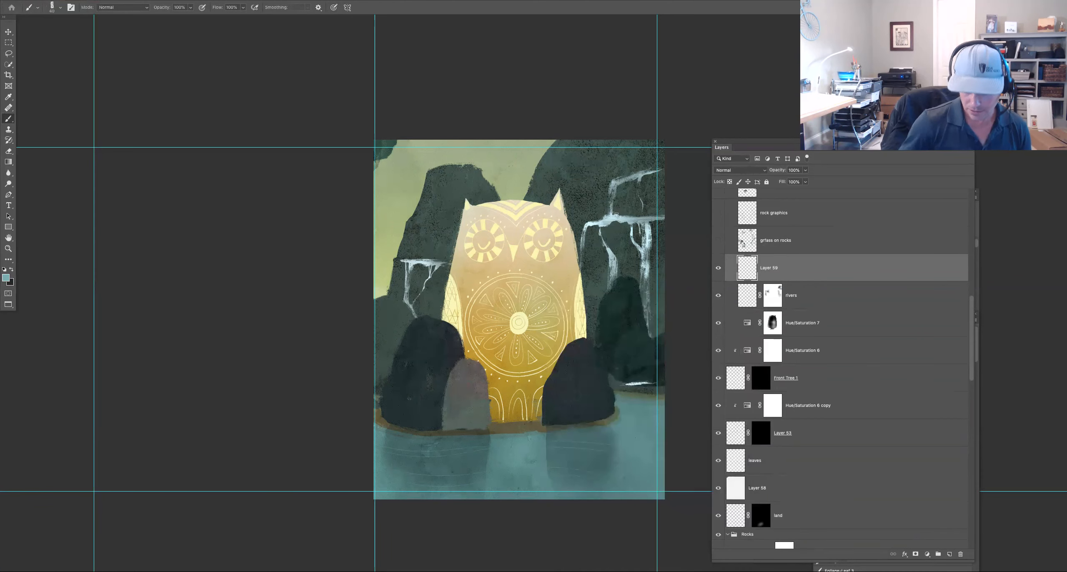
right_click(527, 168)
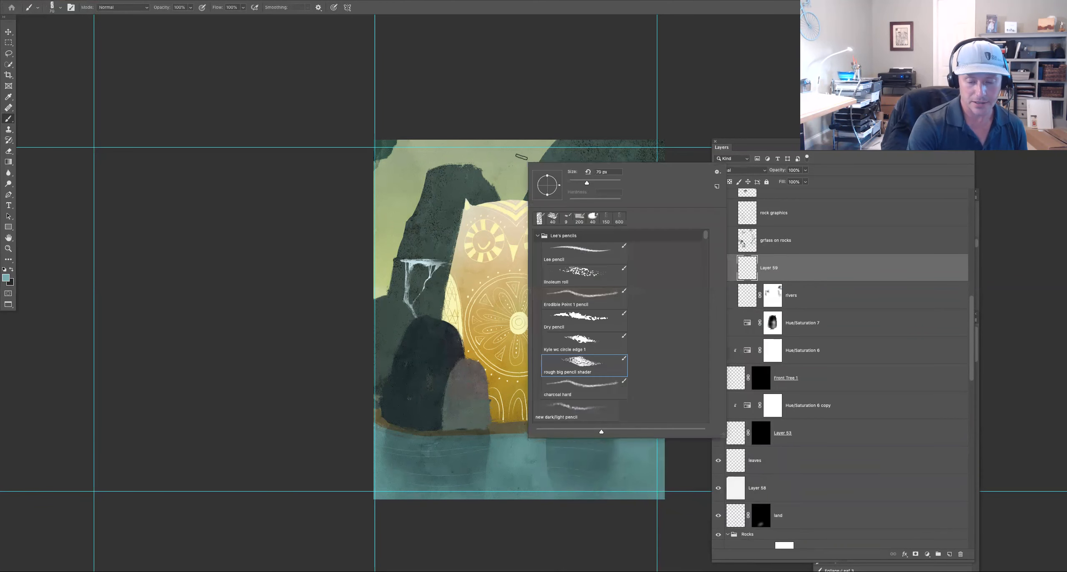
left_click(509, 160, "alt")
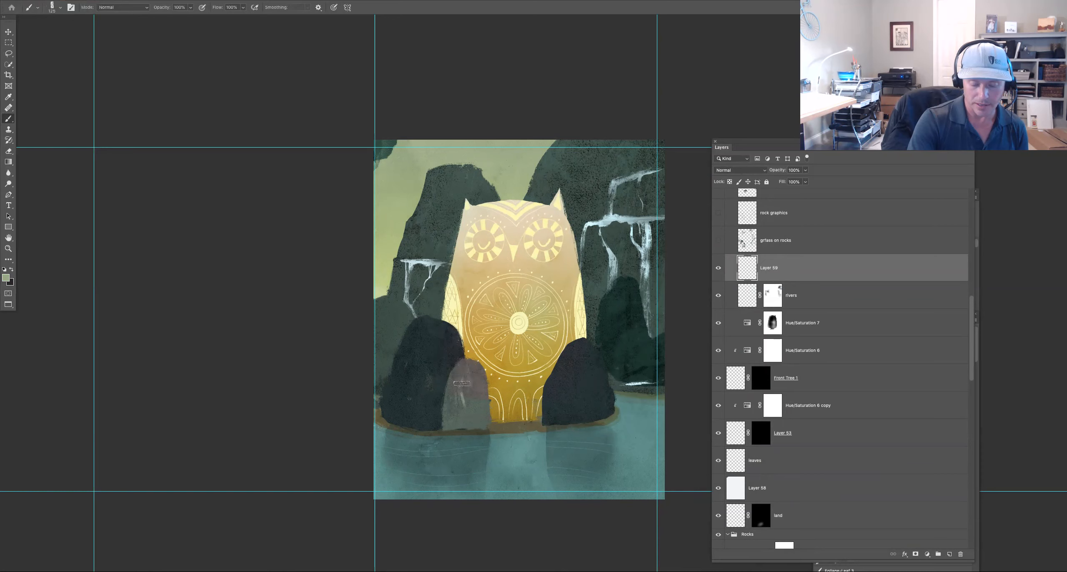
Brush light green texture onto the small front rock, try a stroke on the dark rock behind it, and undo the last stroke
left_click_drag(459, 381, 474, 371)
mouse_move(429, 329)
left_mouse_down()
mouse_move(428, 373)
mouse_move(434, 348)
mouse_move(460, 350)
left_mouse_up()
key("super+z")
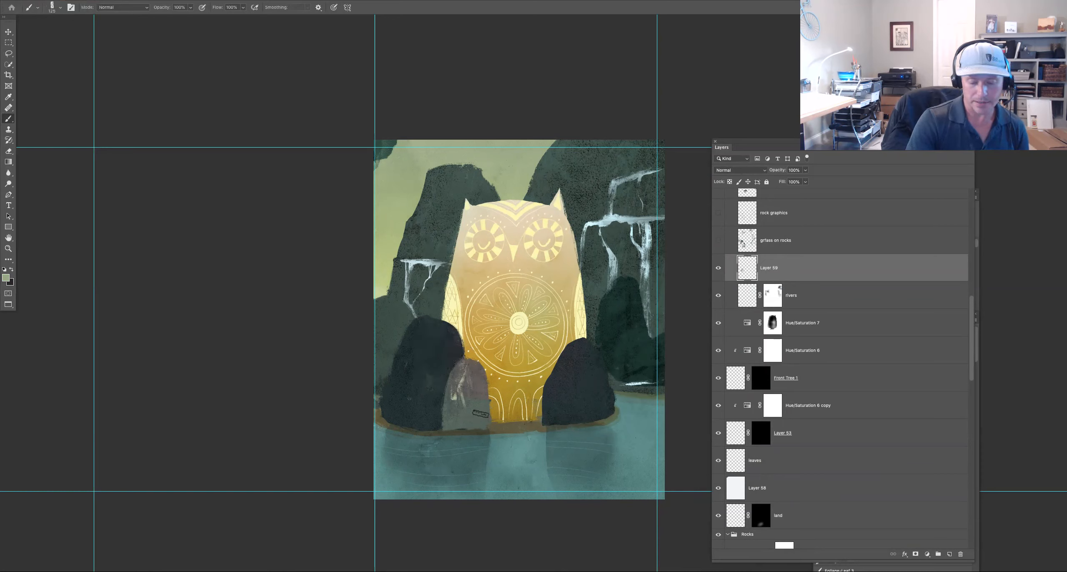
Sample the small front rock's grey, enlarge the brush, and shade rough texture over the two dark rocks beside the owl
left_click(471, 392, "alt")
key("bracketright")
key("bracketright")
key("bracketright")
key("bracketright")
key("bracketright")
key("bracketright")
mouse_move(423, 345)
left_mouse_down()
mouse_move(425, 318)
mouse_move(418, 349)
mouse_move(433, 376)
mouse_move(431, 329)
mouse_move(406, 349)
mouse_move(420, 319)
mouse_move(420, 340)
mouse_move(439, 336)
mouse_move(433, 392)
left_mouse_up()
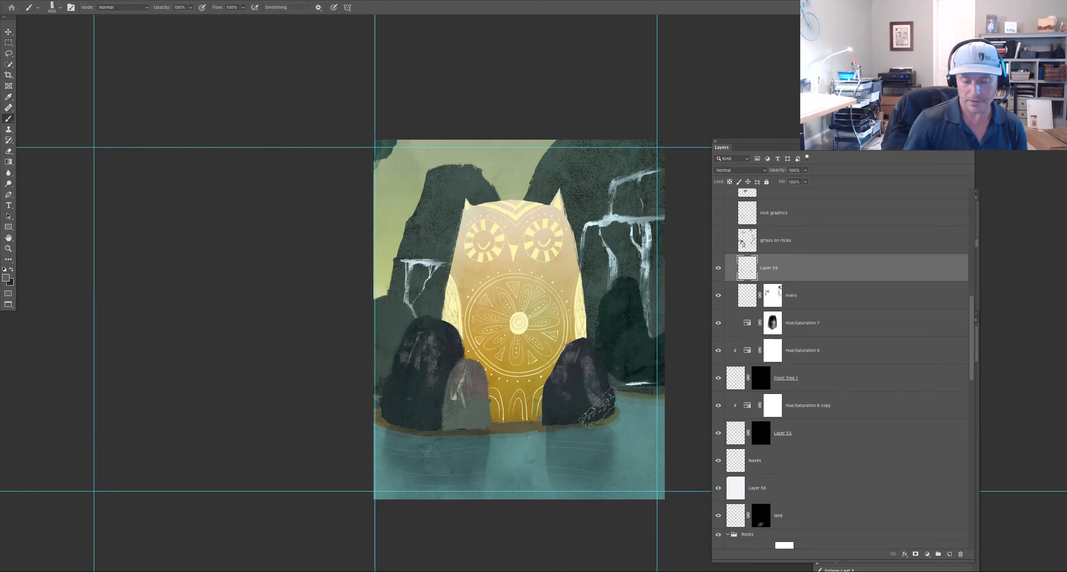
Show the grass on rocks and rock graphics layers and hide the newly painted shading layer
left_click(718, 243)
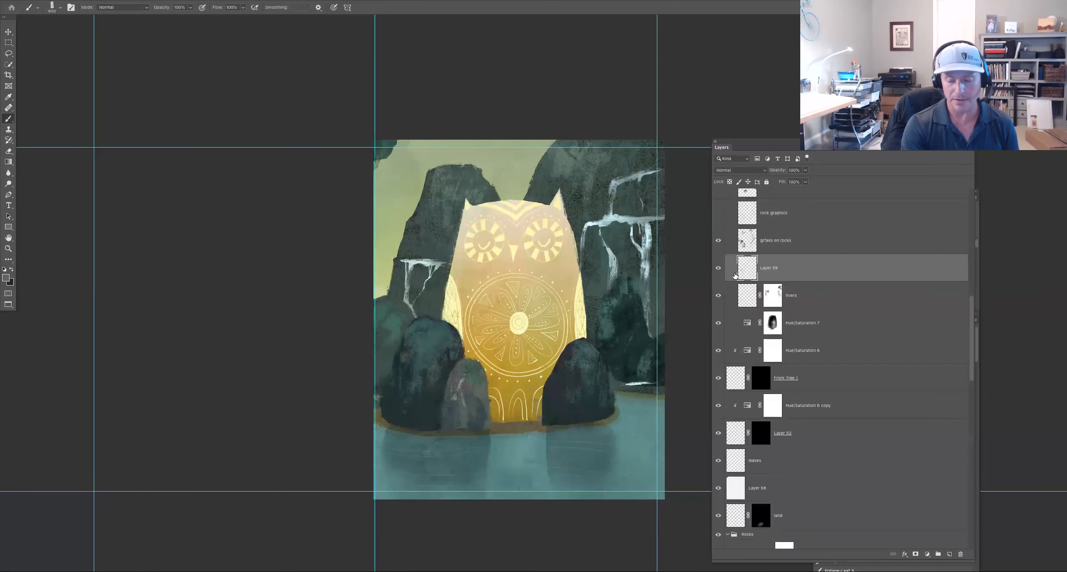
left_click(718, 268)
left_click(718, 214)
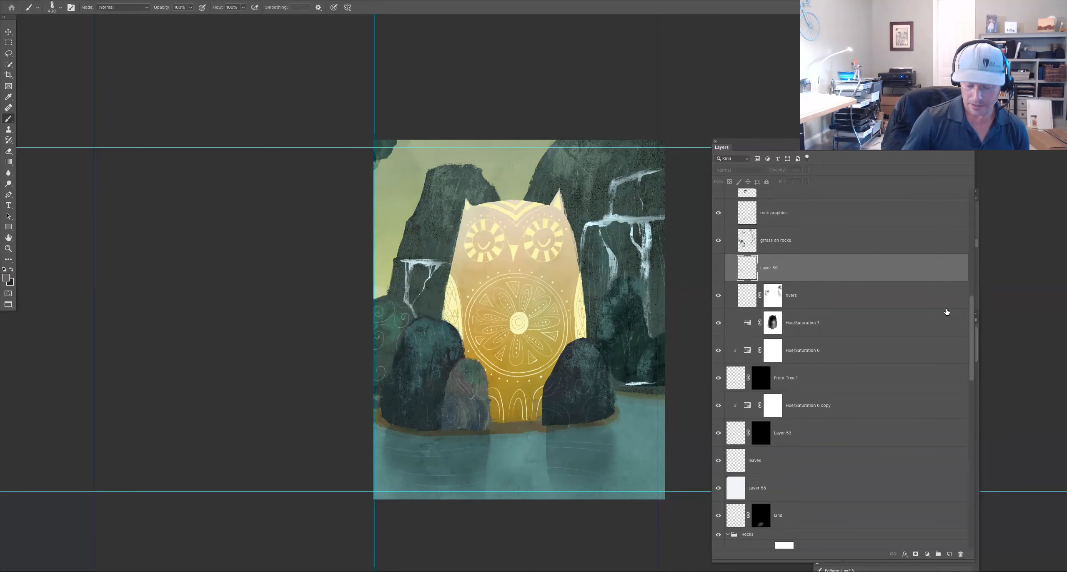
Examine the rocks up close, toggle the rock graphics layer off and on, and show the trees layer
key("ctrl+plus")
key("ctrl+plus")
key("ctrl+plus")
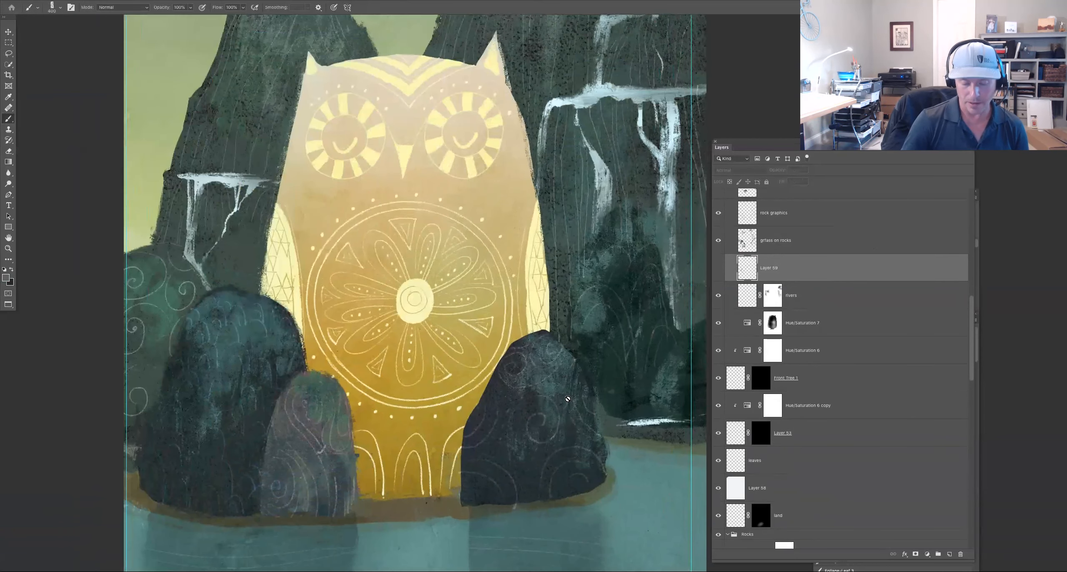
left_click_drag(615, 429, 629, 383)
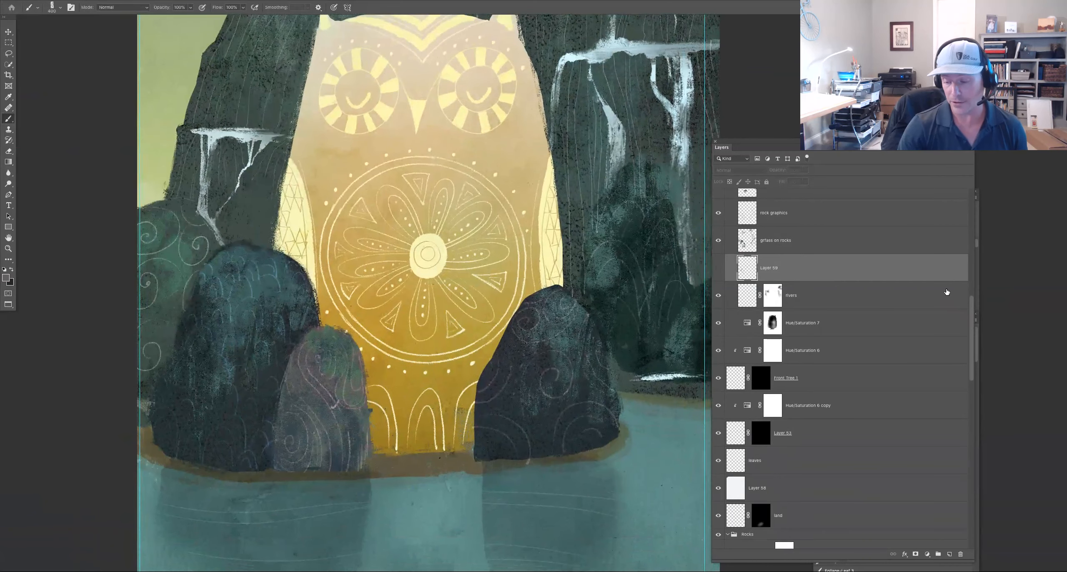
scroll(971, 312, "up", 5)
left_click(718, 350)
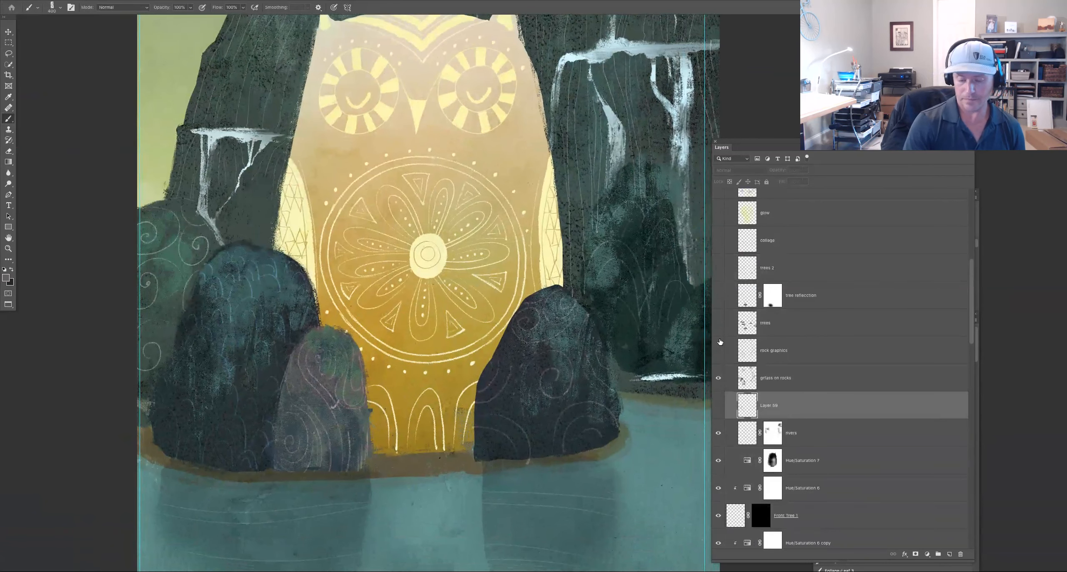
left_click(718, 323)
left_click(718, 350)
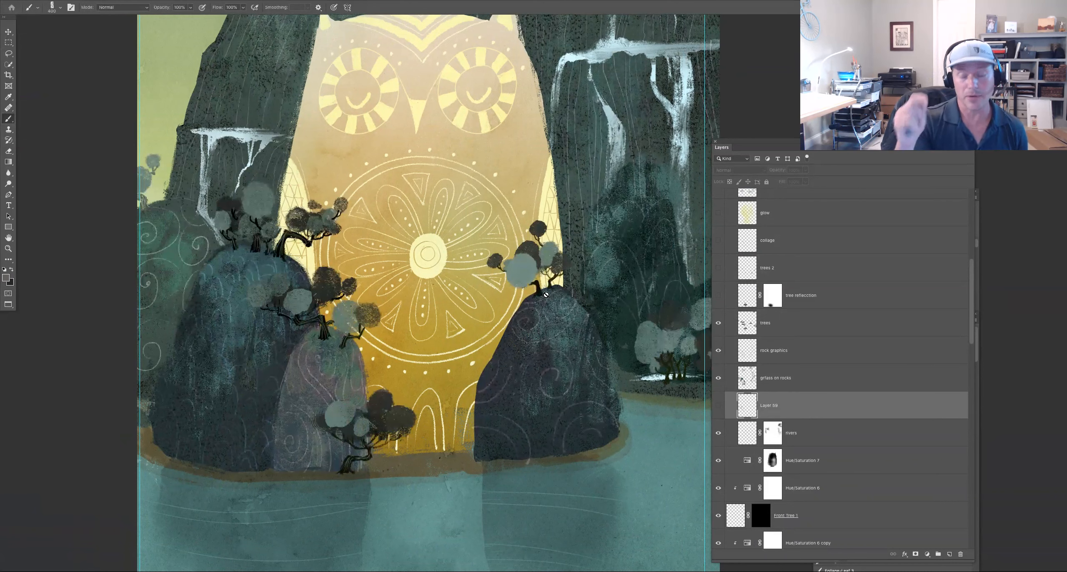
Show the layers from tree reflection up through glow
left_click(718, 295)
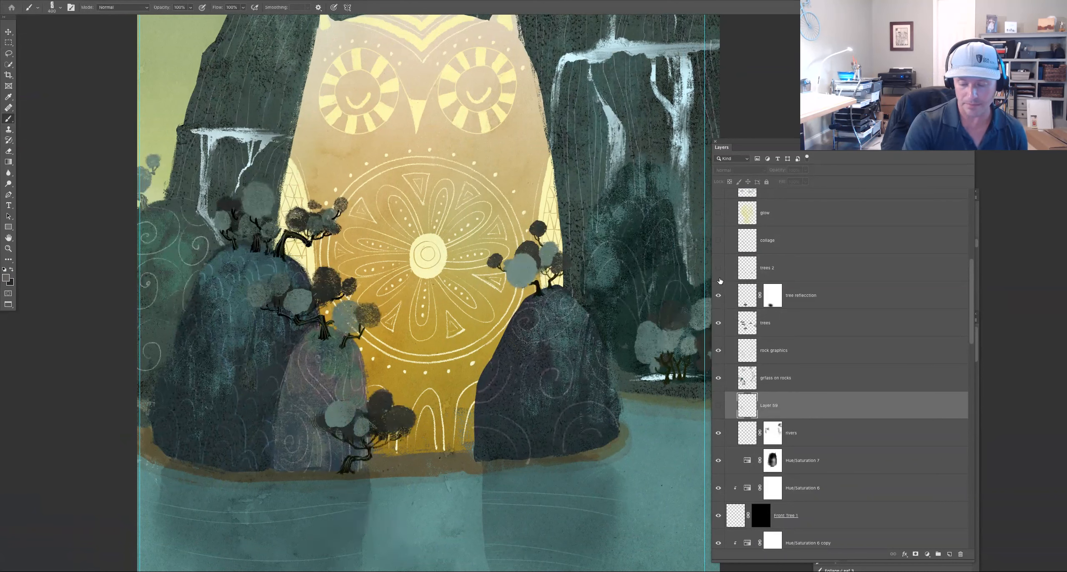
left_click(718, 268)
left_click(718, 240)
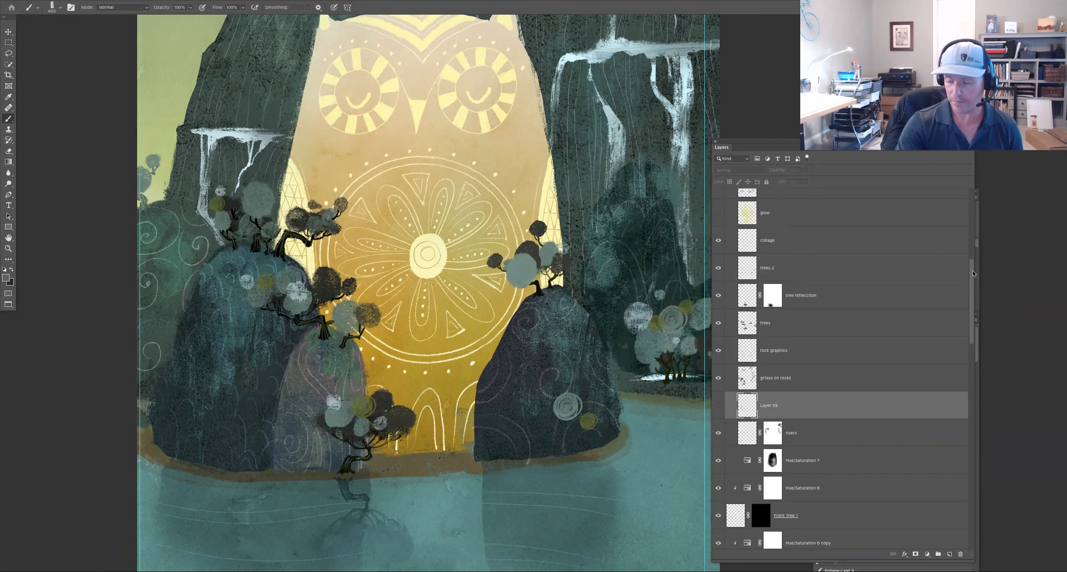
left_click_drag(973, 271, 976, 238)
left_click(719, 352)
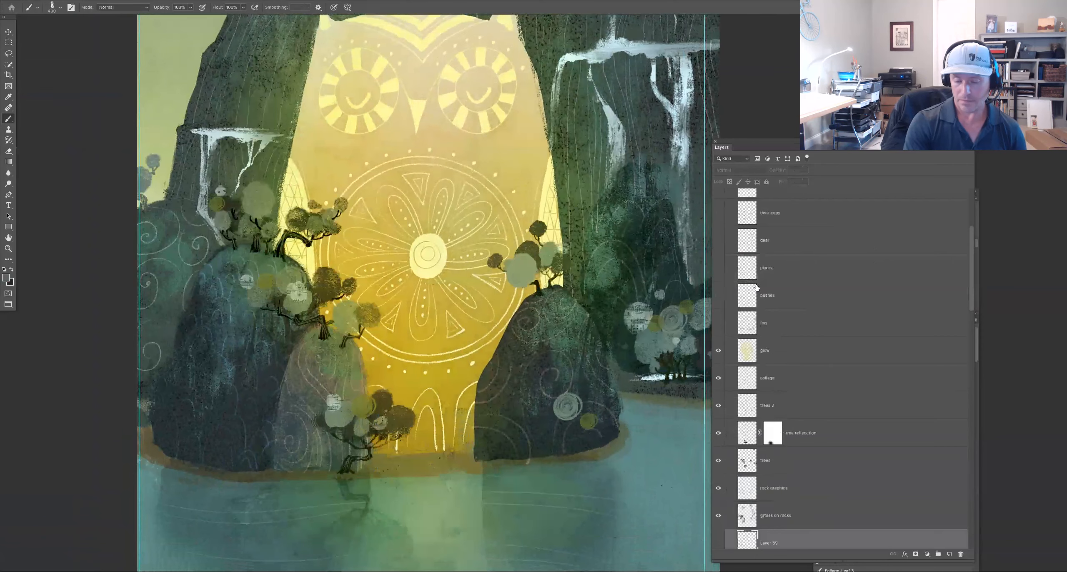
Fit the whole painting in view and show its remaining layers from fog up through the texture layer
left_click(719, 324)
key("ctrl+0")
left_click_drag(720, 306, 722, 269)
left_click(719, 241)
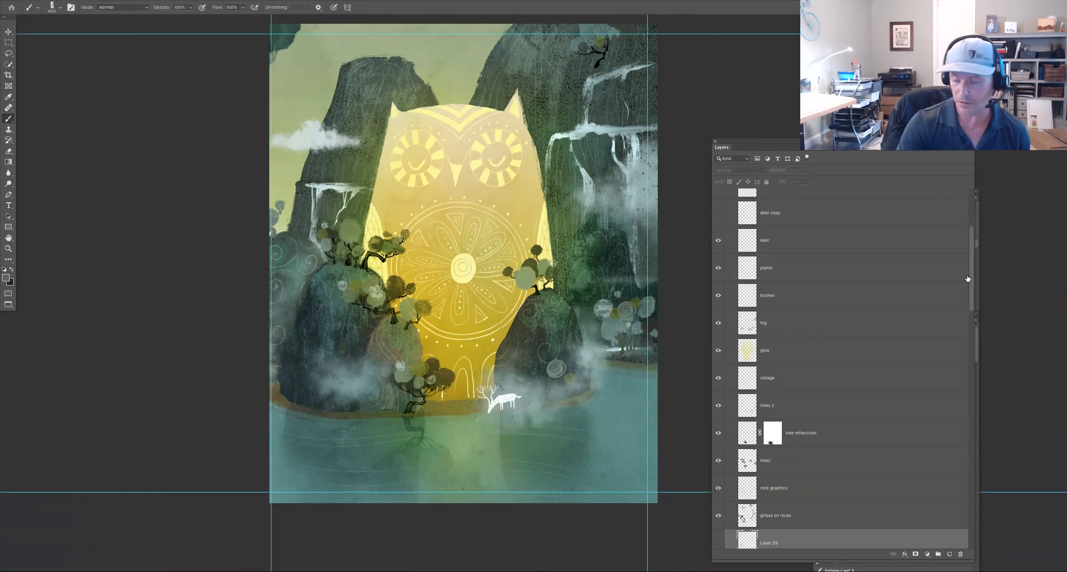
scroll(967, 278, "up", 6)
left_click_drag(724, 289, 719, 394)
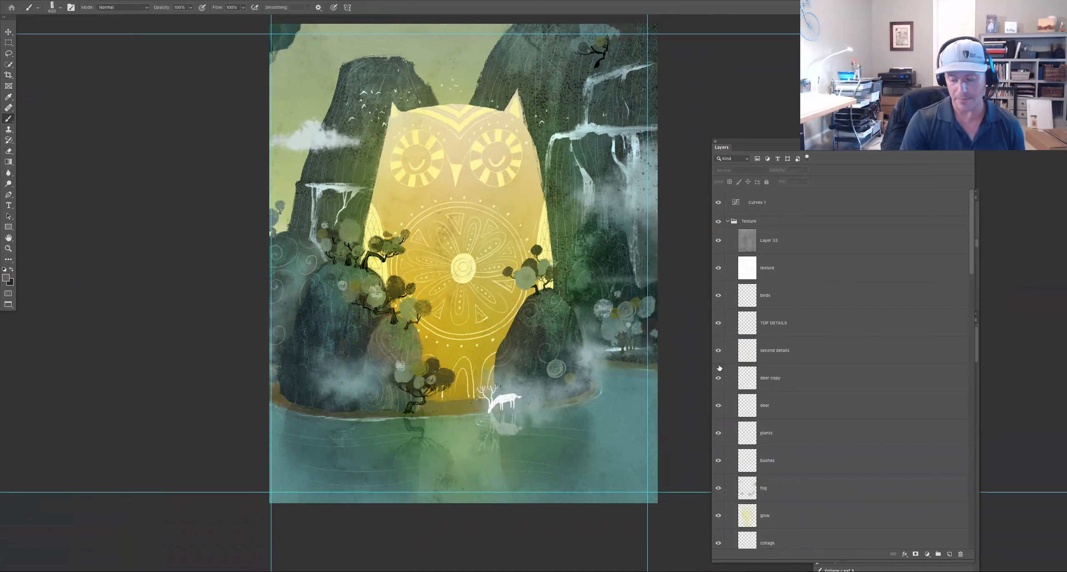